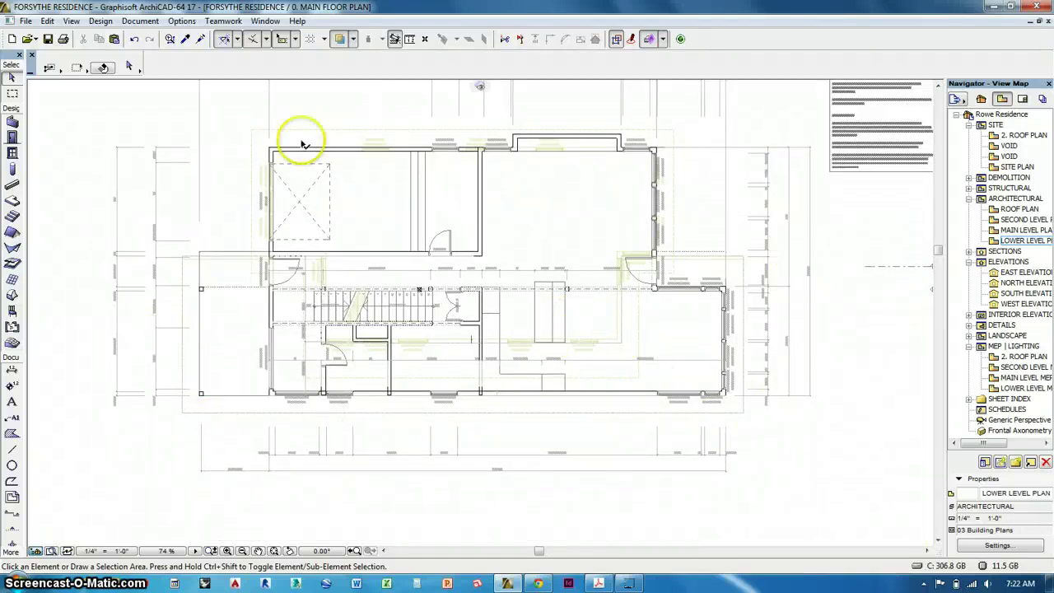
# Activate the Zone tool and turn off the trace reference on the main floor plan.
pyautogui.moveTo(631, 284); pyautogui.dragTo(619, 304, button='middle')
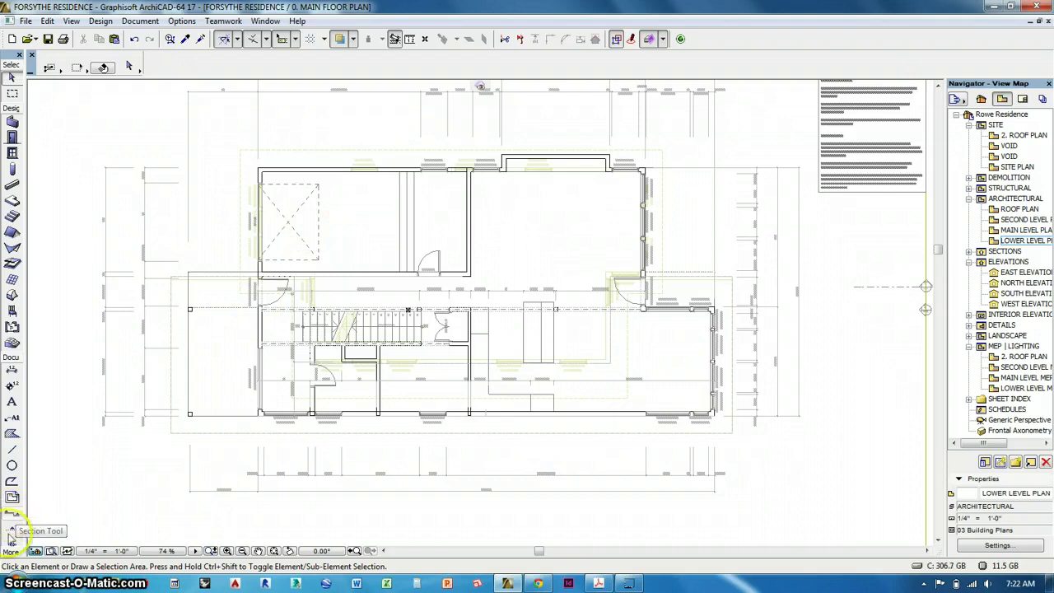
pyautogui.click(13, 327)
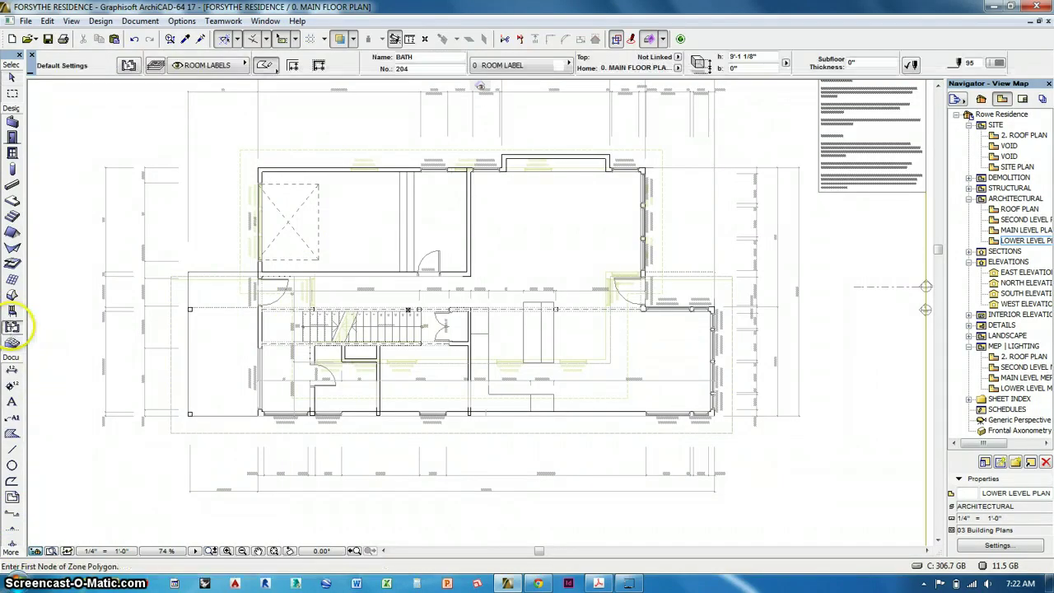
pyautogui.click(279, 71)
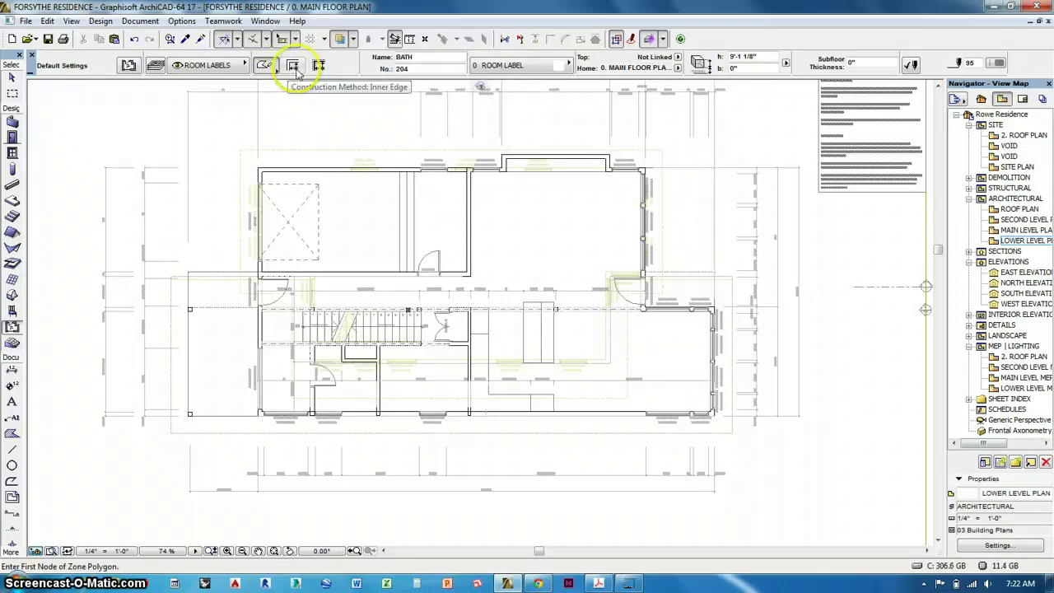
pyautogui.click(341, 39)
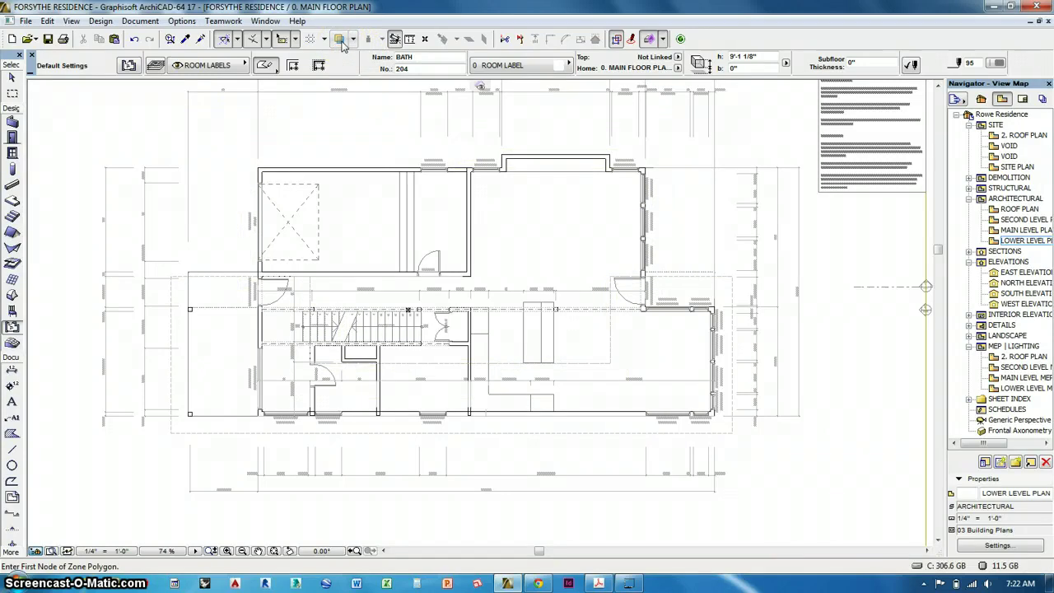
# Try to create a zone in the garage with the Inner Edge construction method, declining the polygon offered outside the picked point.
pyautogui.click(293, 66)
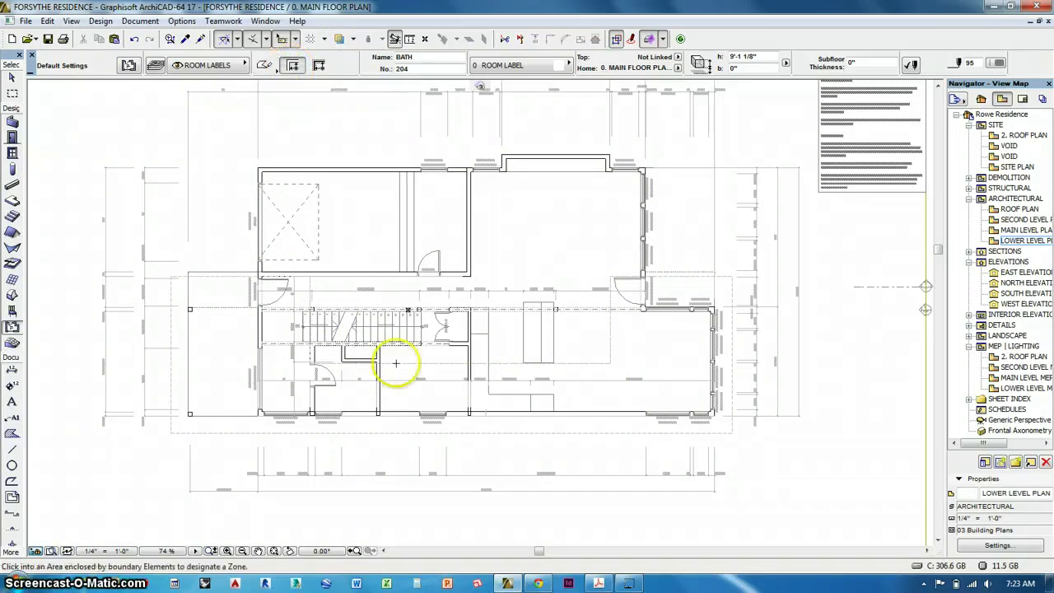
pyautogui.moveTo(402, 391); pyautogui.dragTo(523, 227, button='middle')
pyautogui.moveTo(514, 156); pyautogui.dragTo(436, 368, button='middle')
pyautogui.scroll(1, 434, 369)
pyautogui.click(410, 256)
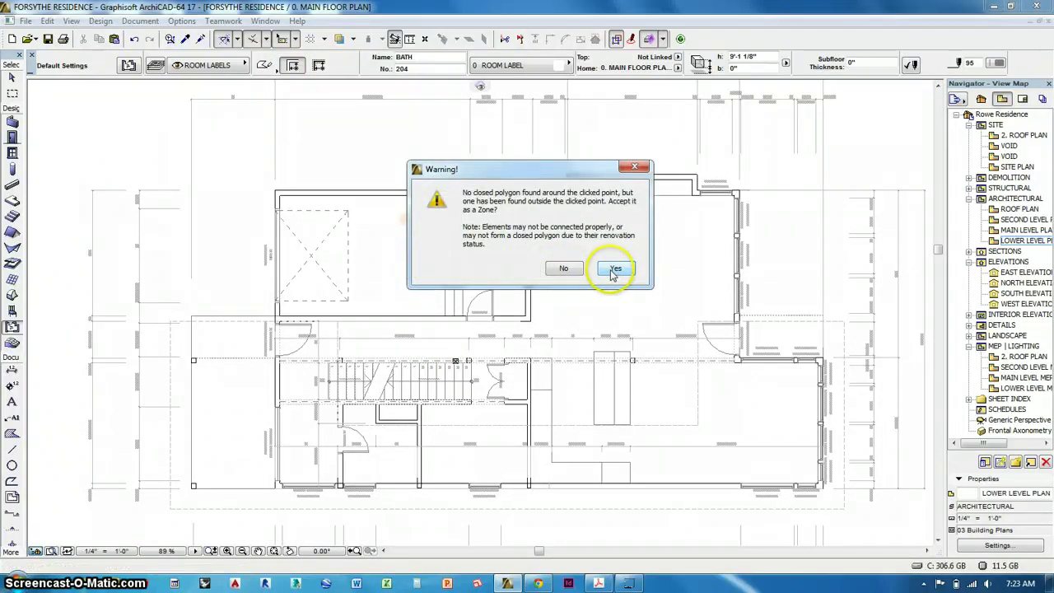
pyautogui.click(562, 267)
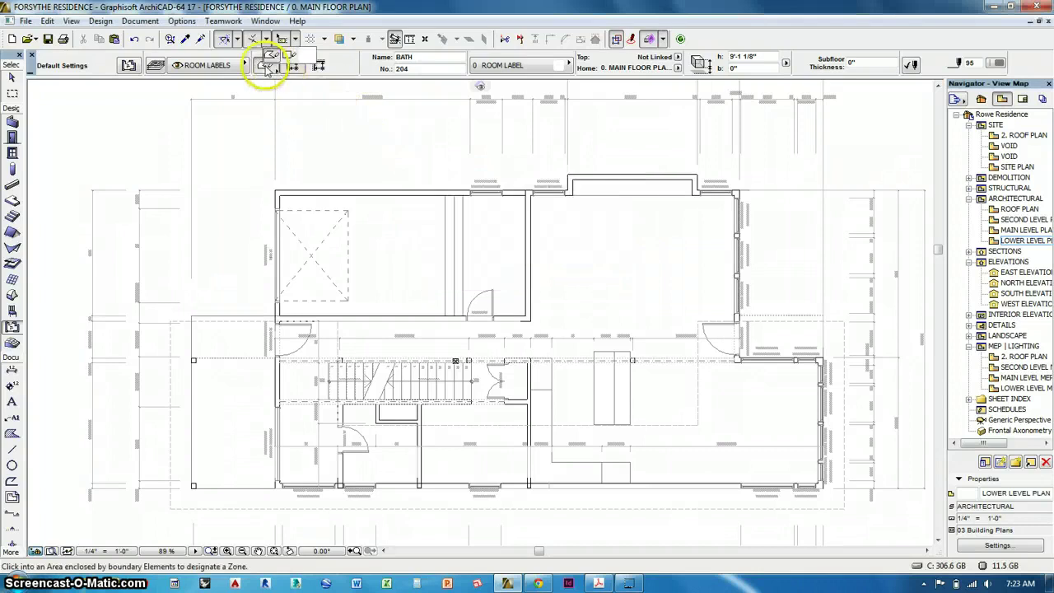
# Draw a rectangular zone across the garage between its opposite inner wall corners and place its stamp mid-room.
pyautogui.click(288, 54)
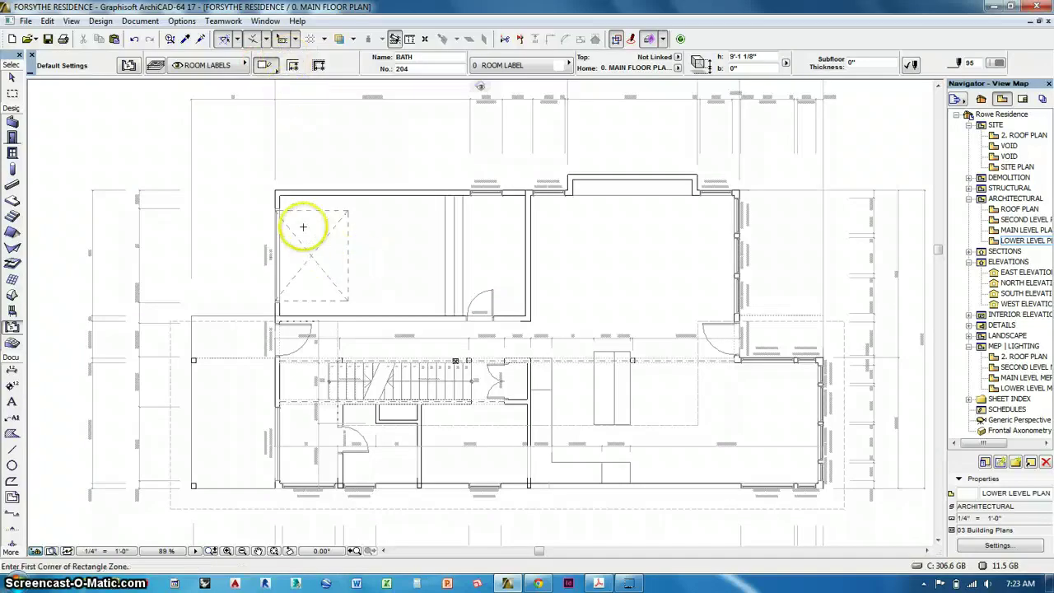
pyautogui.click(280, 196)
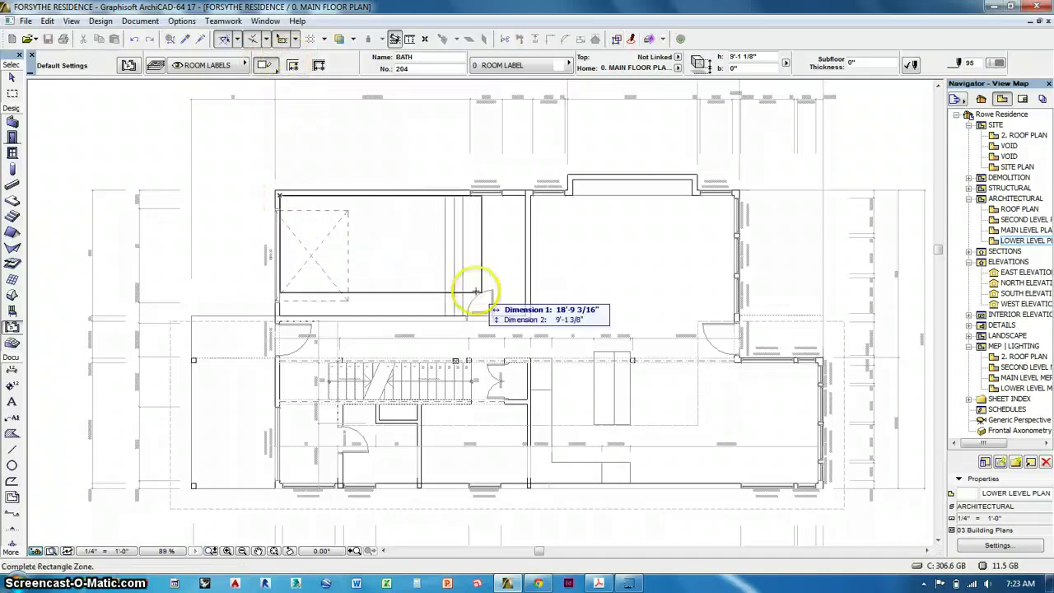
pyautogui.click(527, 317)
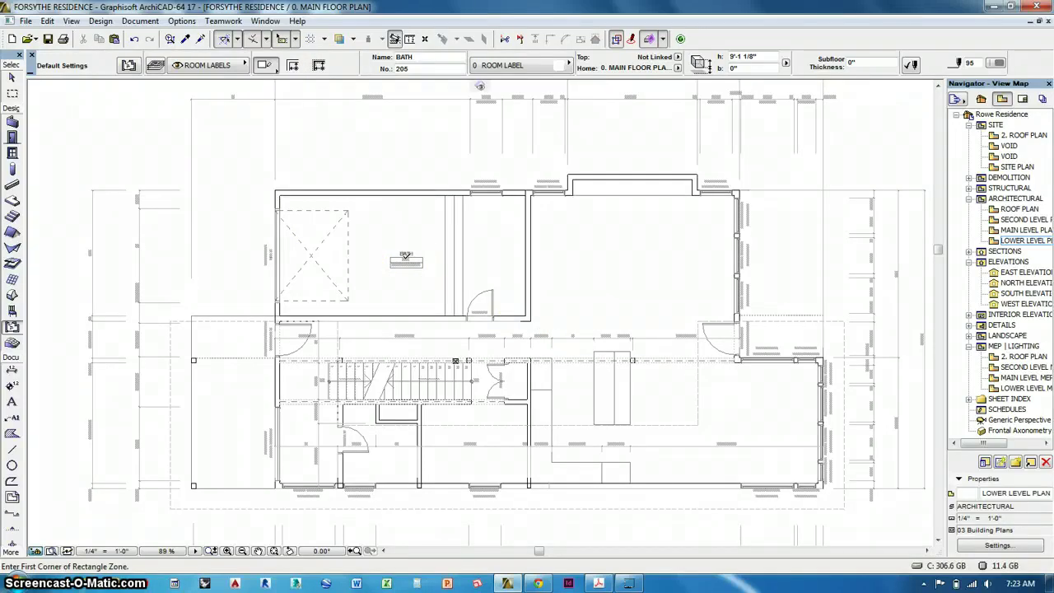
# Rename the garage's zone to GARAGE and set its number to 101.
pyautogui.scroll(3, 405, 256)
pyautogui.click(417, 290)
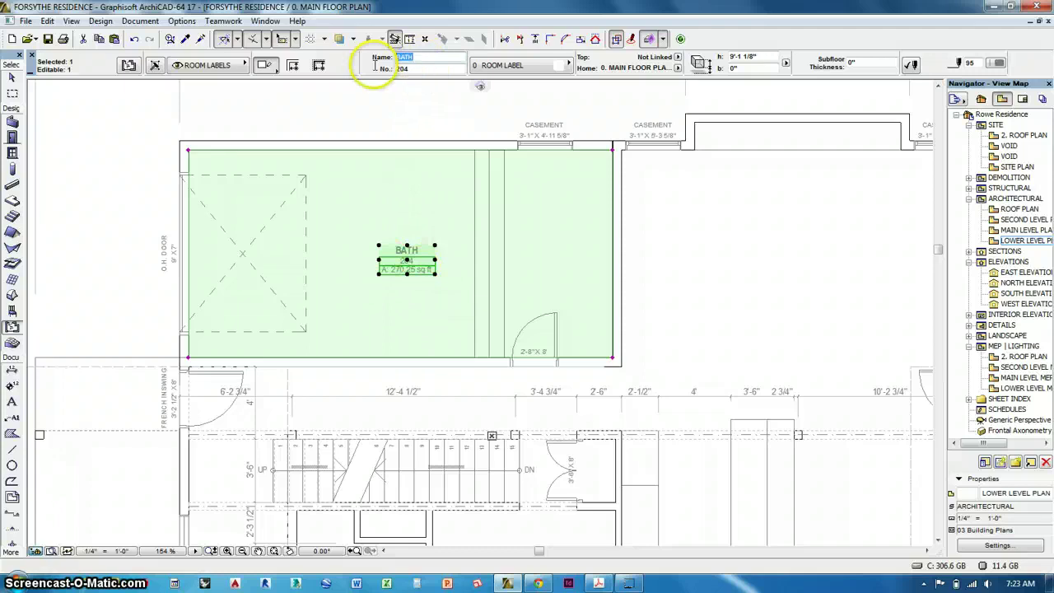
pyautogui.press('capslock')
pyautogui.write('GARAGAG')
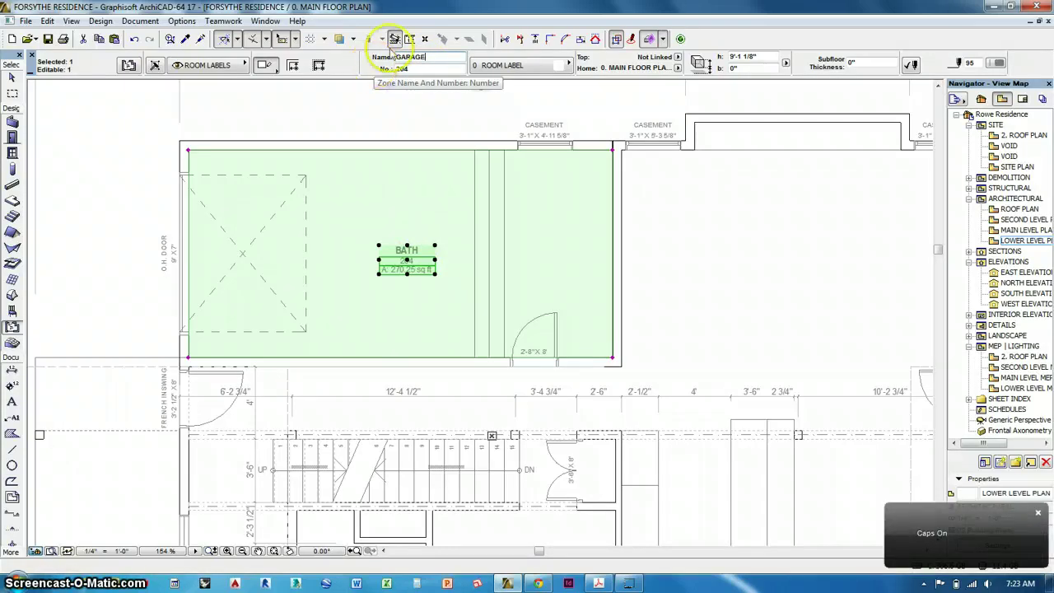
pyautogui.press('Tab')
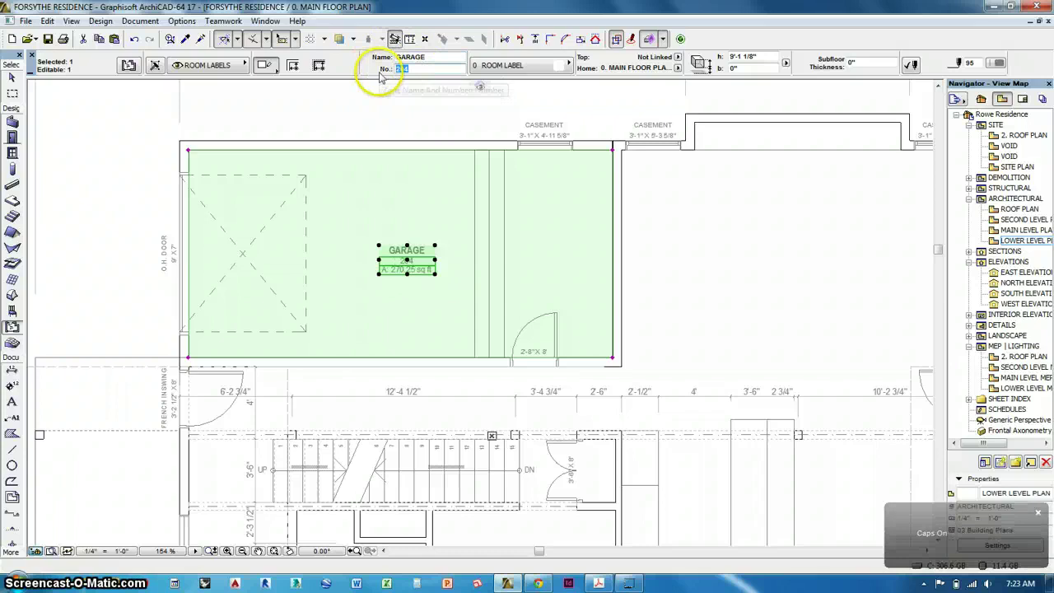
pyautogui.write('101')
pyautogui.press('Return')
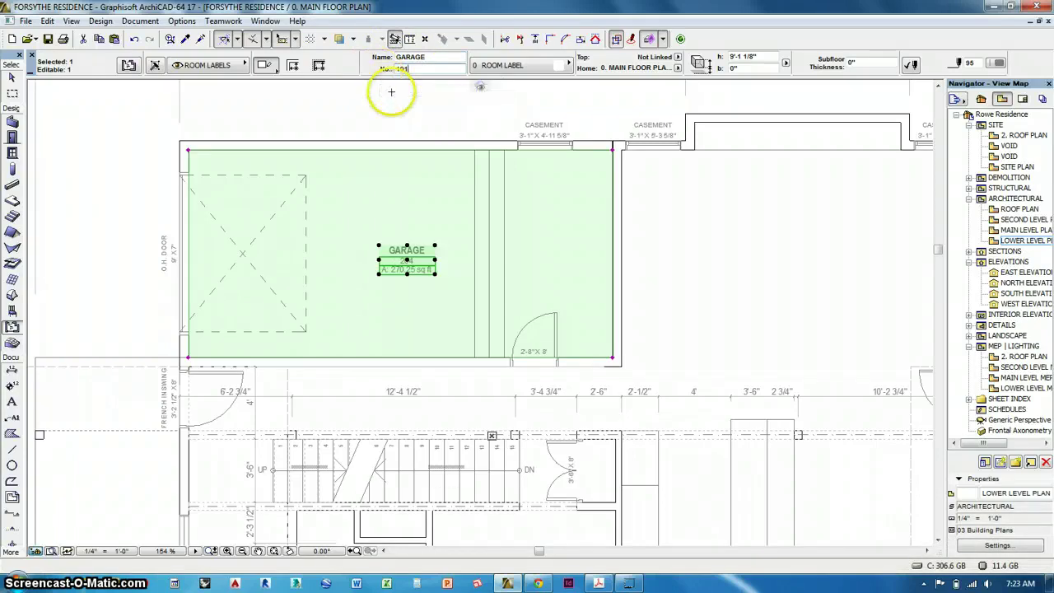
pyautogui.click(413, 121)
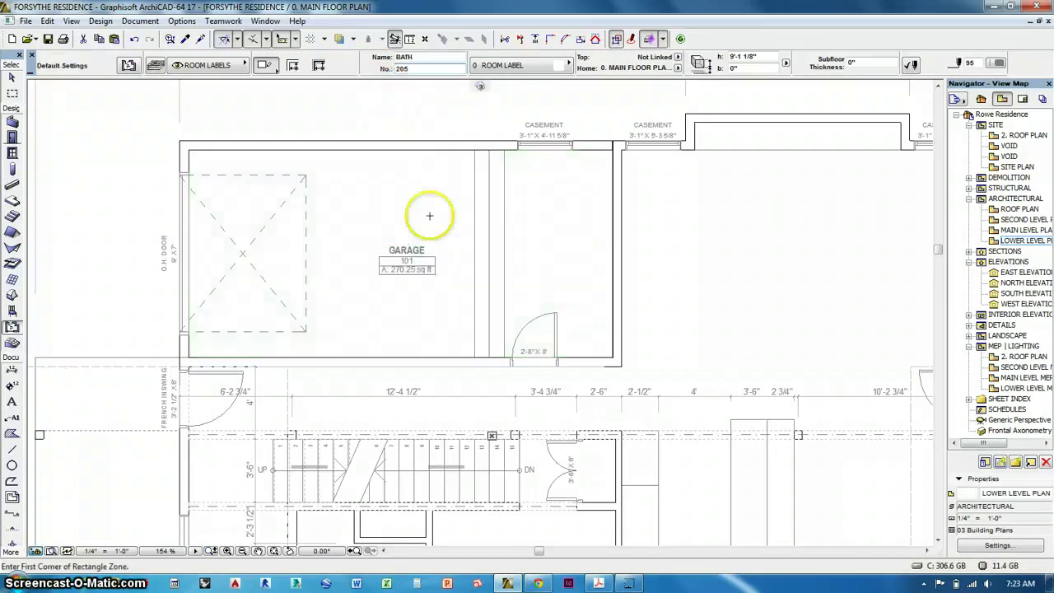
# Remove the measured area from the garage zone's stamp by setting the third entry of its order to None.
pyautogui.click(434, 256)
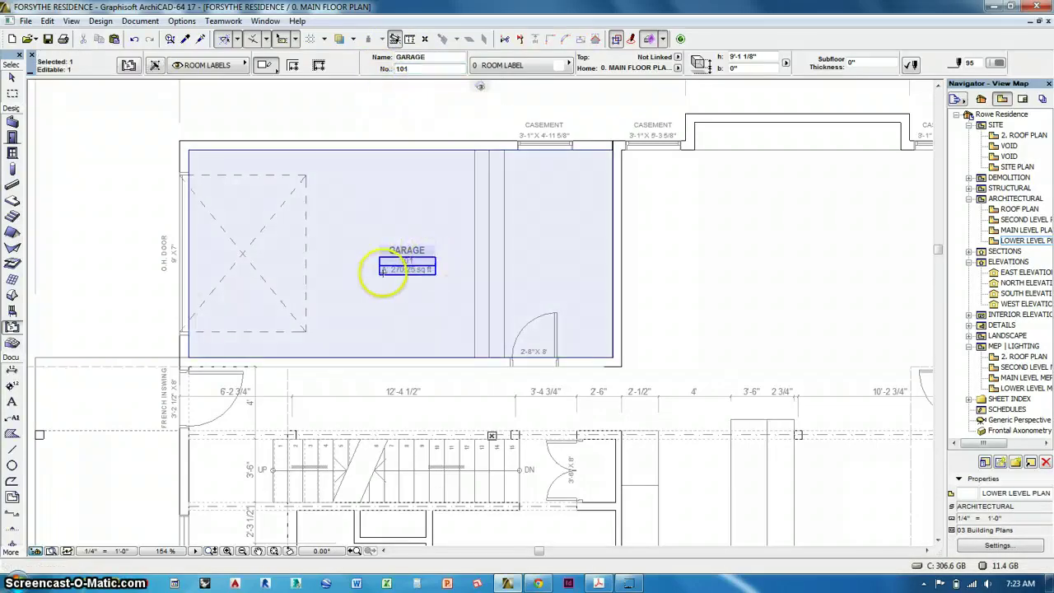
pyautogui.click(409, 266)
pyautogui.click(129, 65)
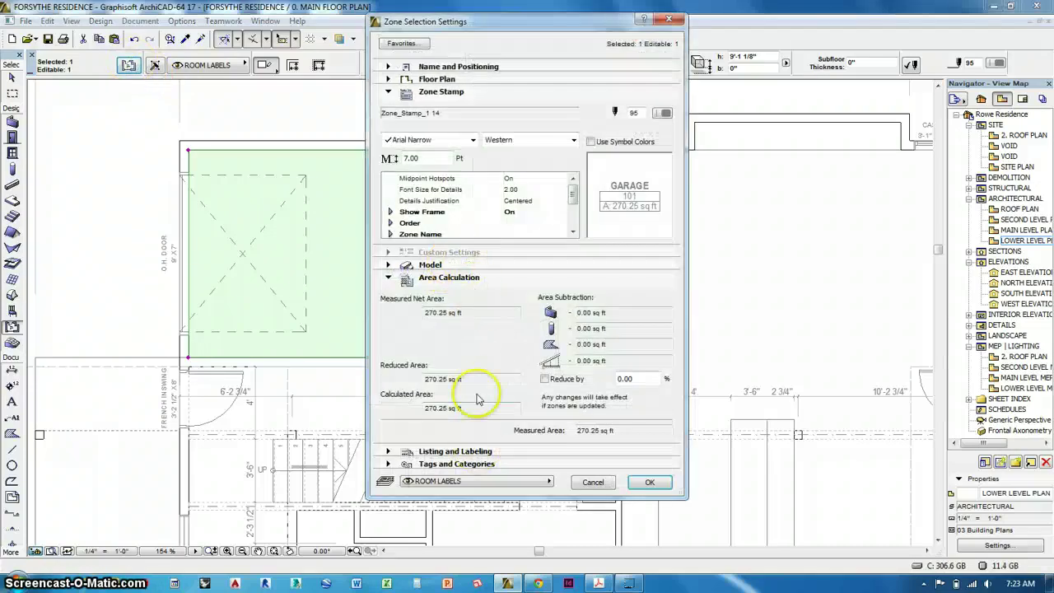
pyautogui.moveTo(572, 193); pyautogui.dragTo(572, 199)
pyautogui.scroll(-1, 572, 204)
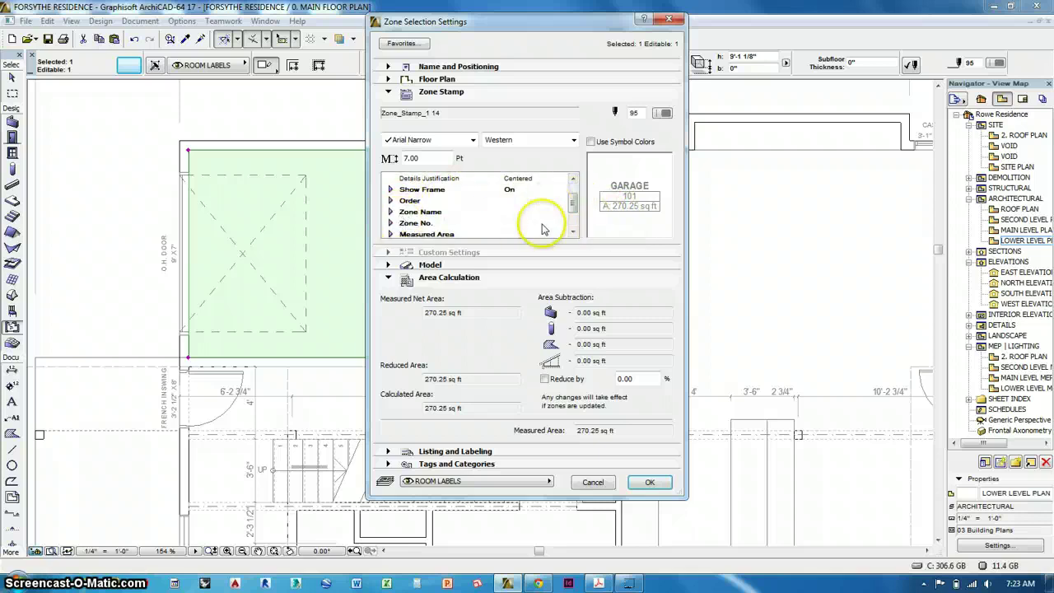
pyautogui.click(572, 232)
pyautogui.click(572, 231)
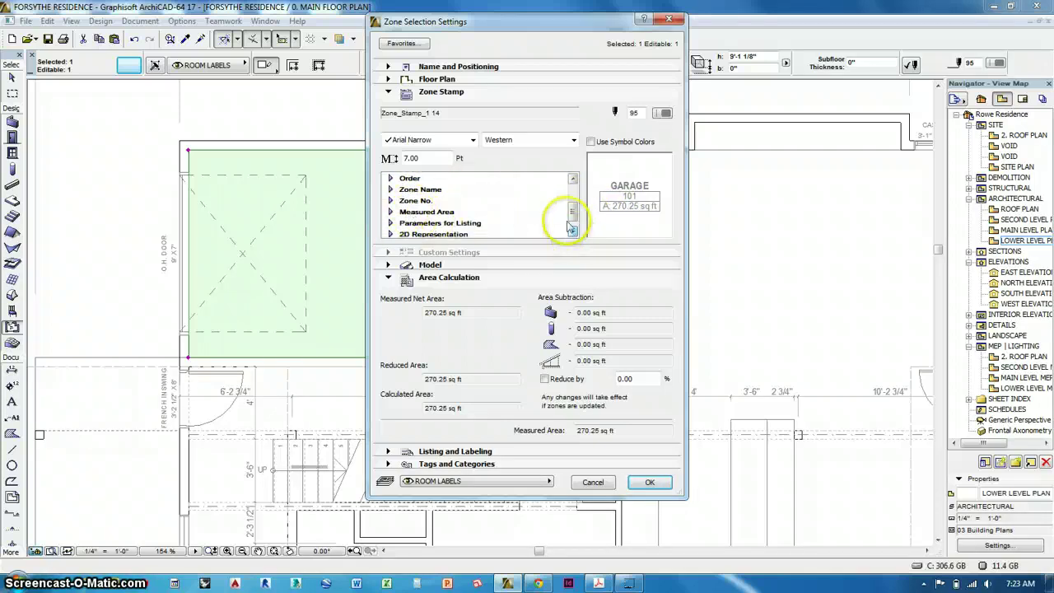
pyautogui.scroll(2, 575, 212)
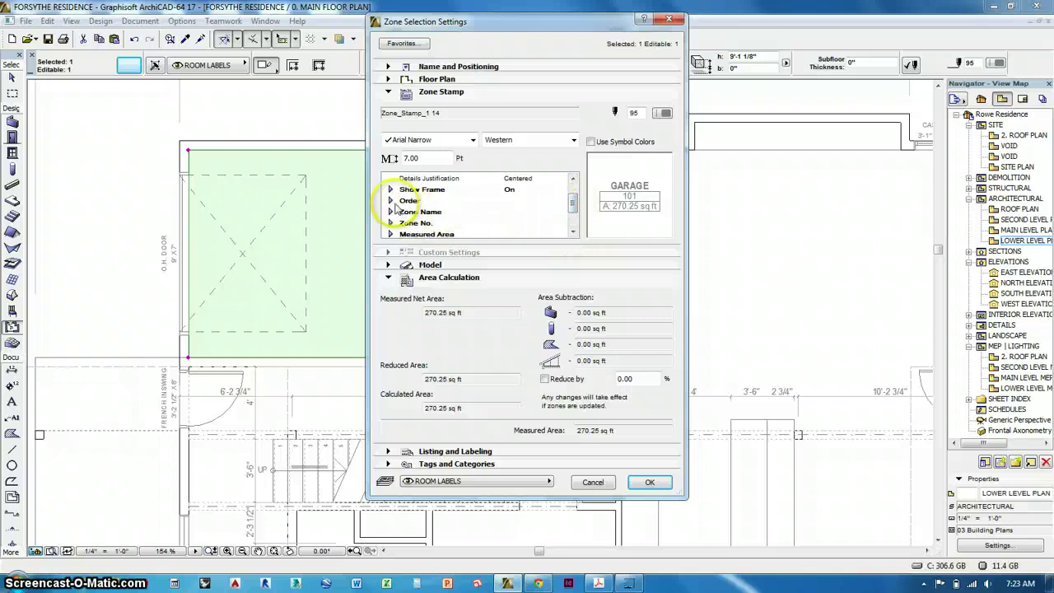
pyautogui.click(391, 201)
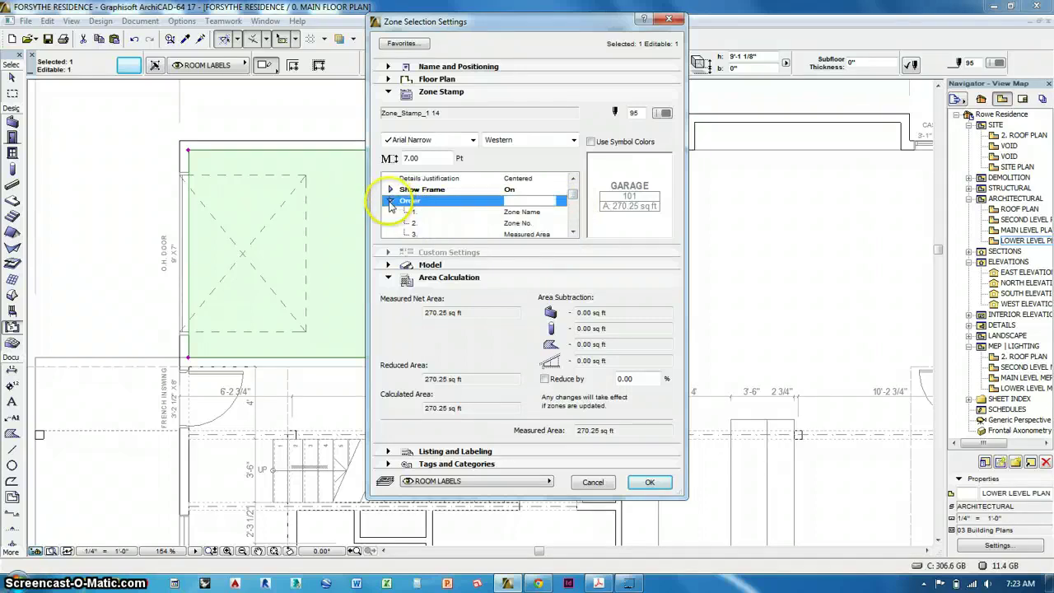
pyautogui.click(548, 234)
pyautogui.click(561, 224)
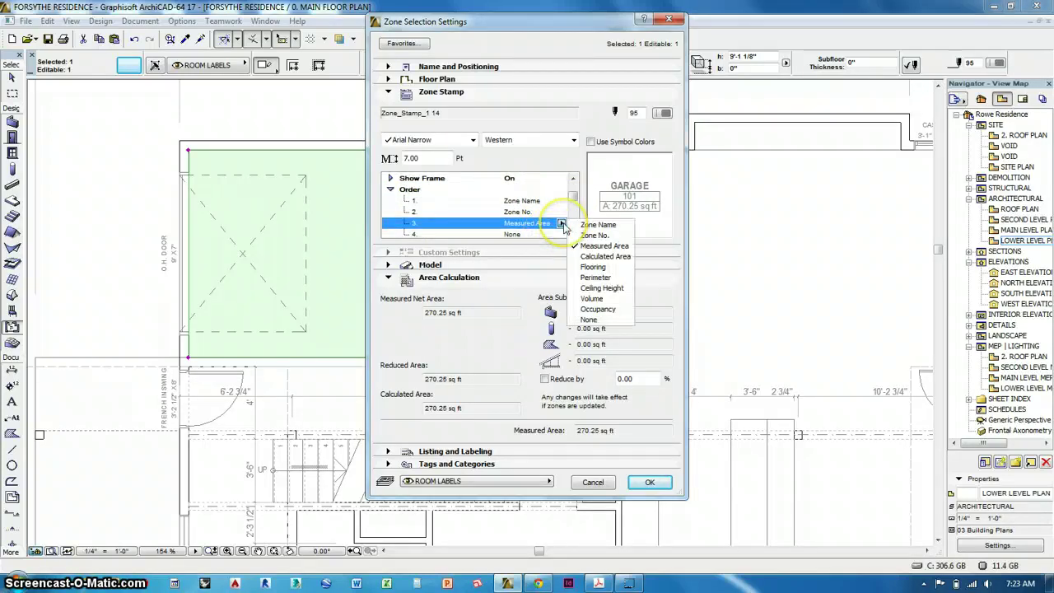
pyautogui.click(614, 328)
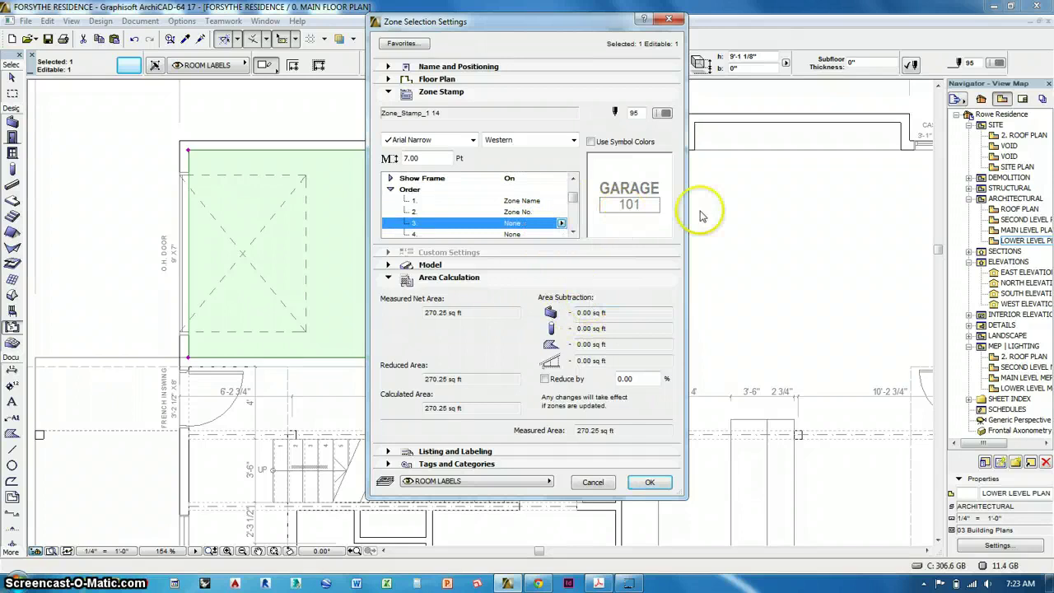
pyautogui.click(646, 483)
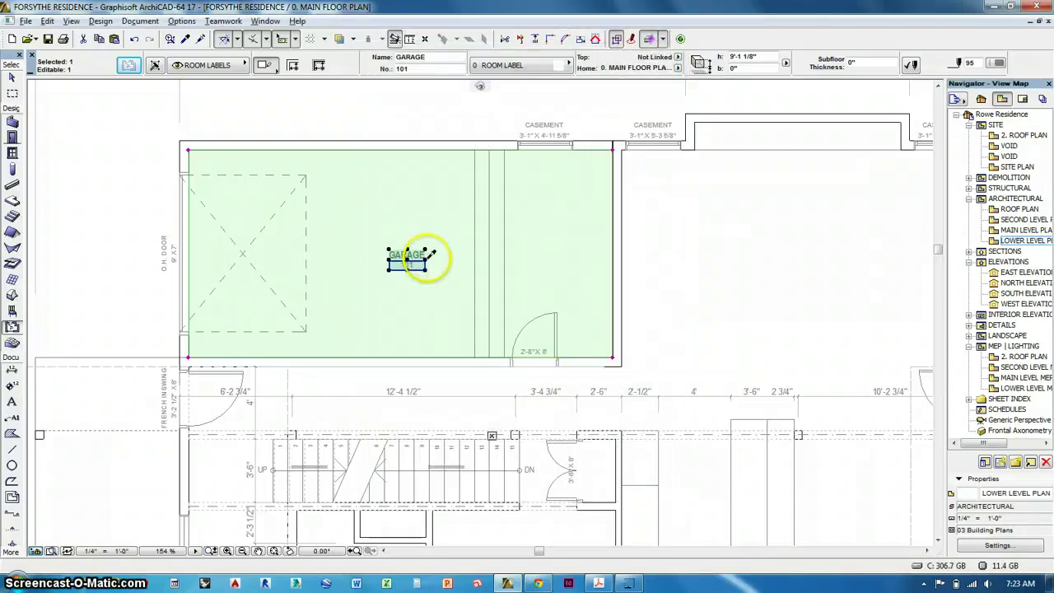
pyautogui.press('Escape')
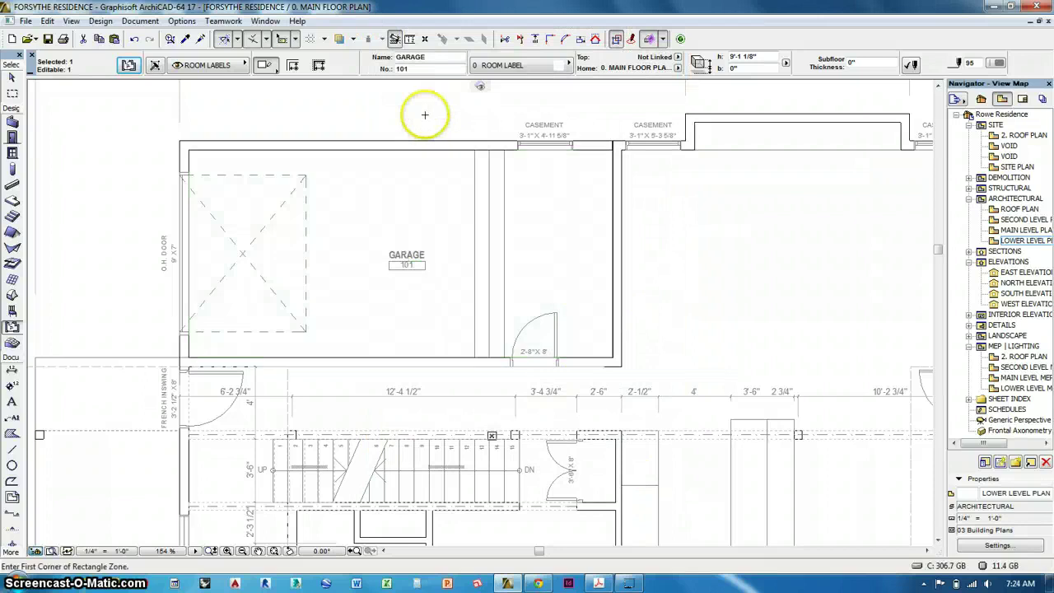
# Draw a rectangular zone about 10'-2" by 7'-6 1/2" in the room below the stairs and place its stamp inside.
pyautogui.moveTo(566, 256); pyautogui.dragTo(428, 216, button='middle')
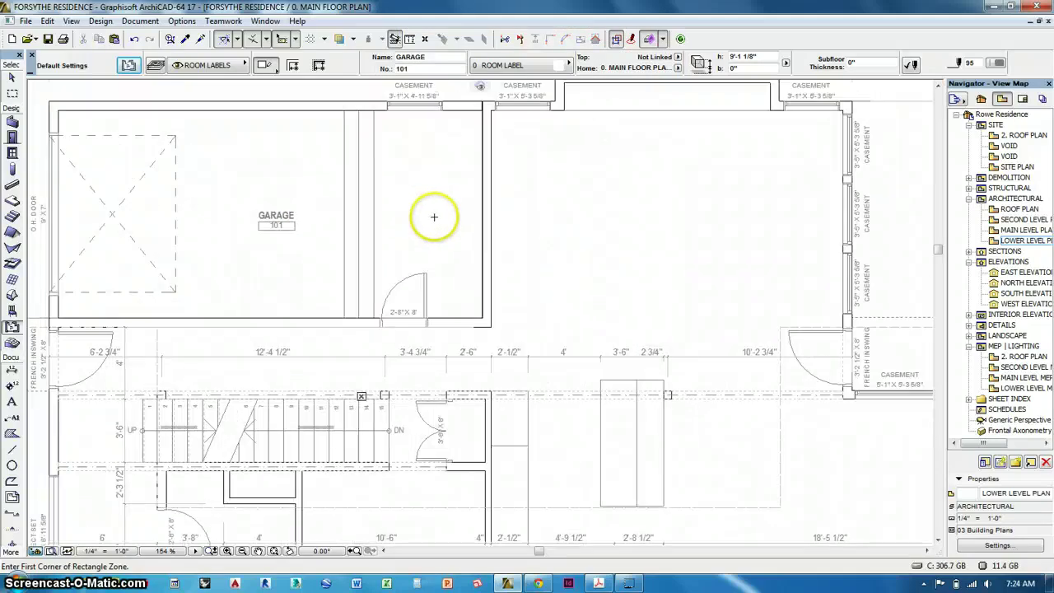
pyautogui.scroll(-3, 434, 217)
pyautogui.moveTo(491, 313); pyautogui.dragTo(575, 230, button='middle')
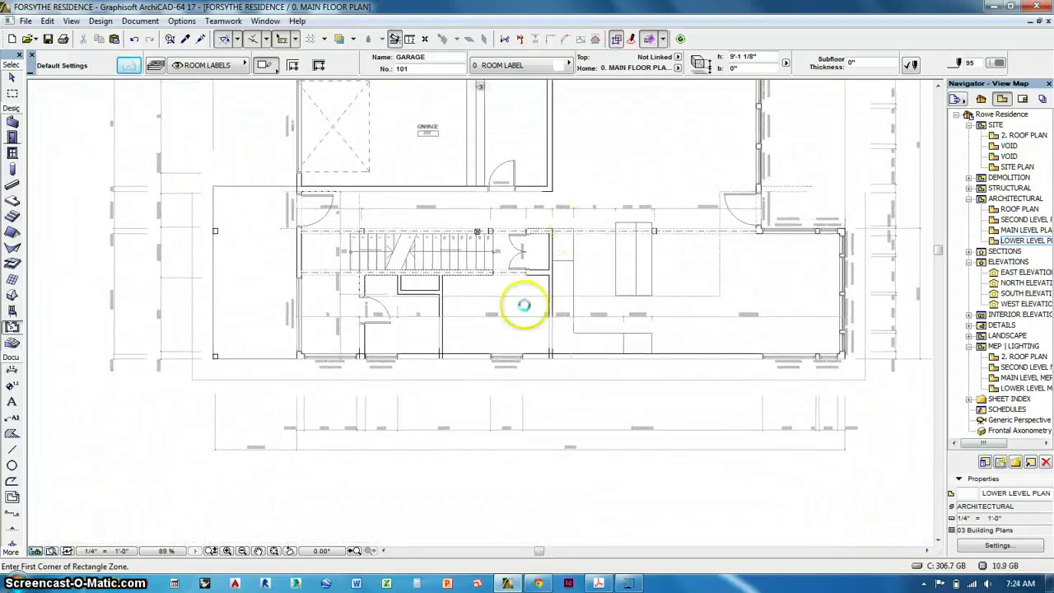
pyautogui.scroll(5, 521, 307)
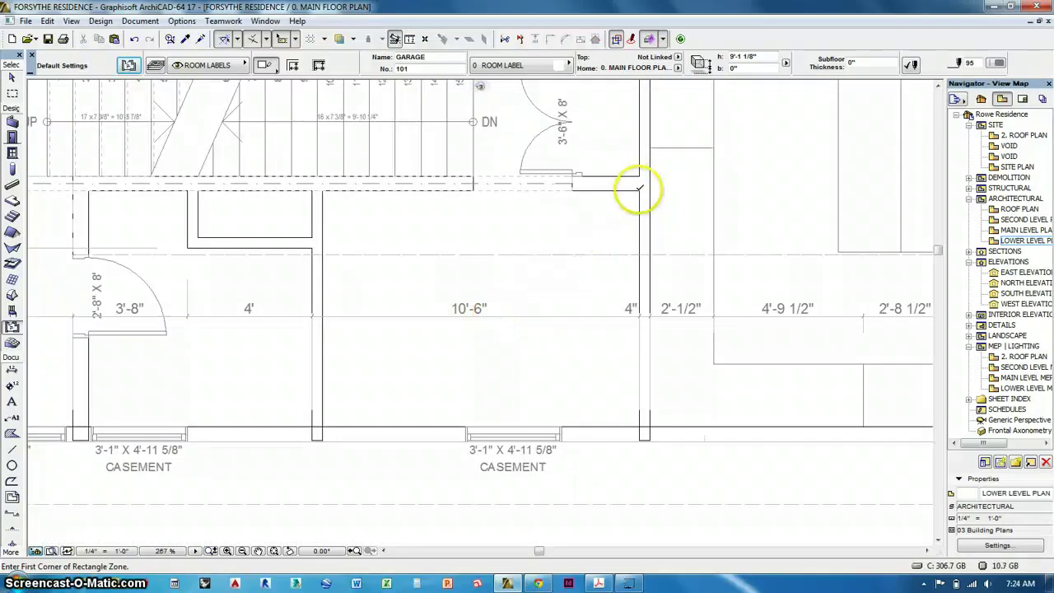
pyautogui.click(639, 189)
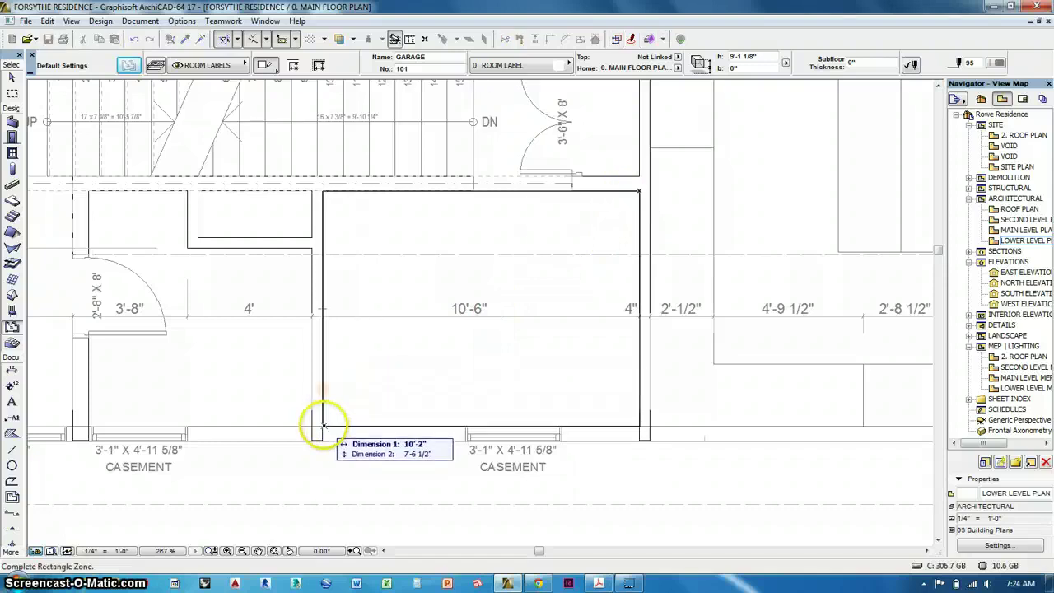
pyautogui.click(317, 428)
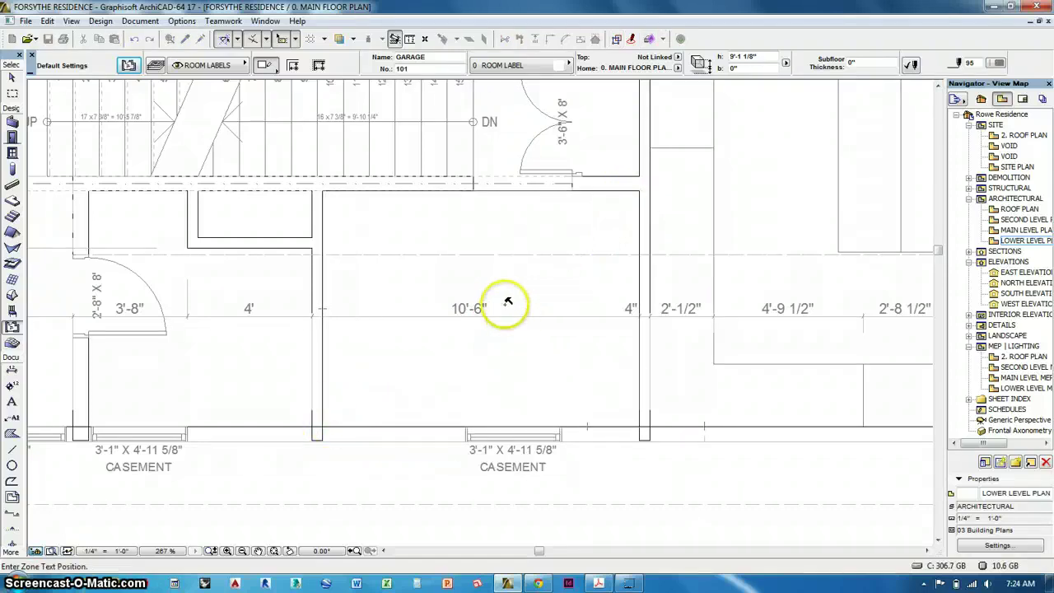
pyautogui.click(492, 270)
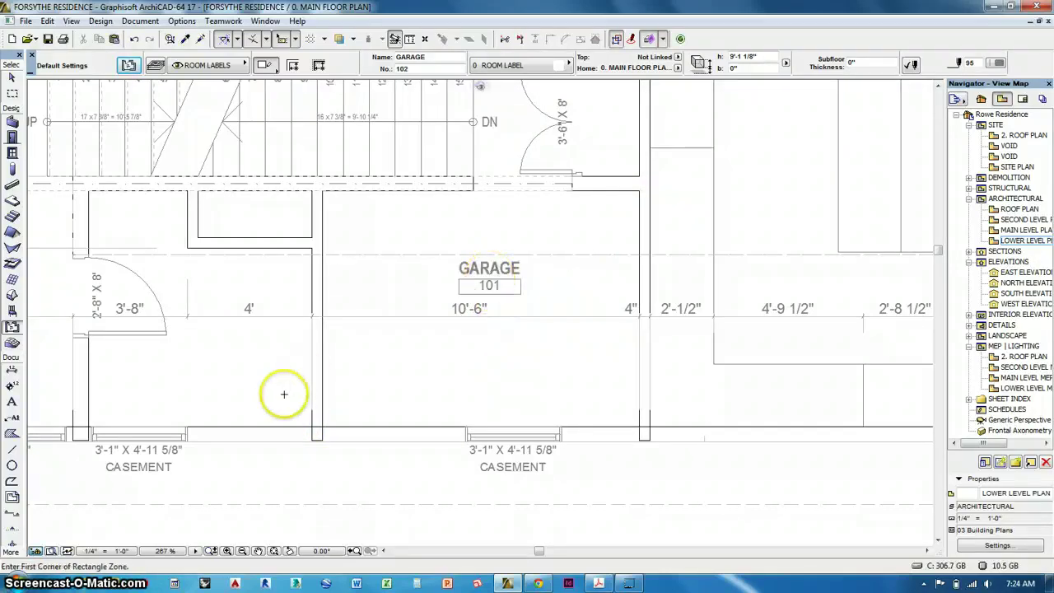
pyautogui.moveTo(266, 397); pyautogui.dragTo(661, 359, button='middle')
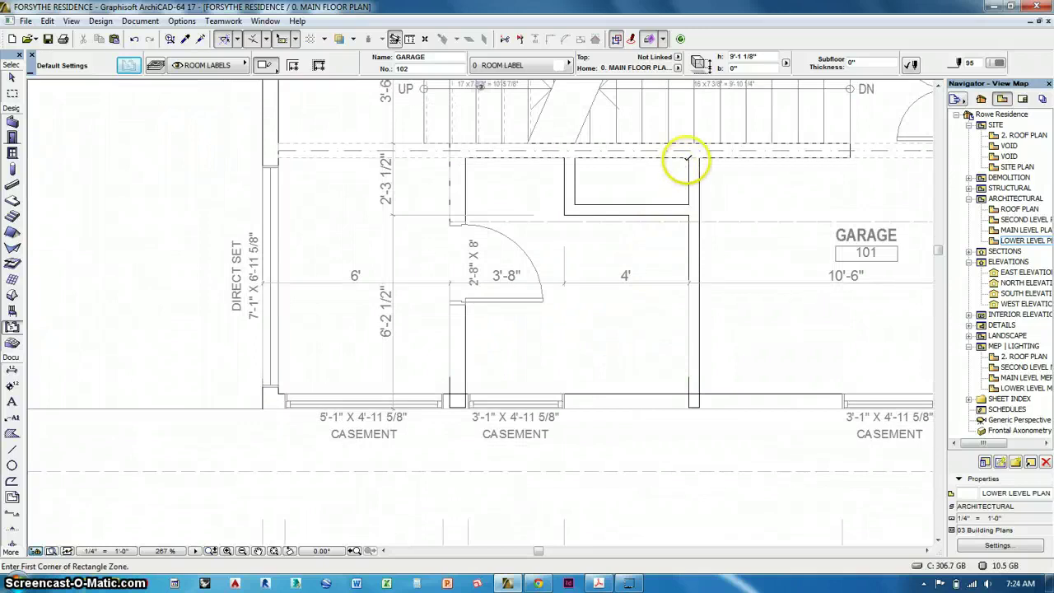
pyautogui.click(687, 159)
pyautogui.click(464, 396)
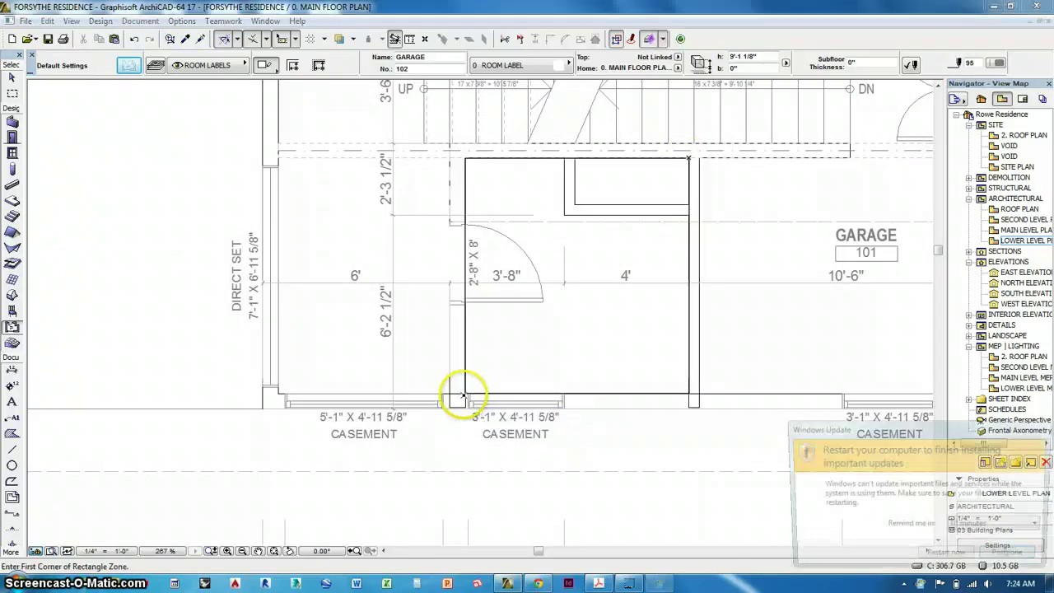
pyautogui.click(577, 350)
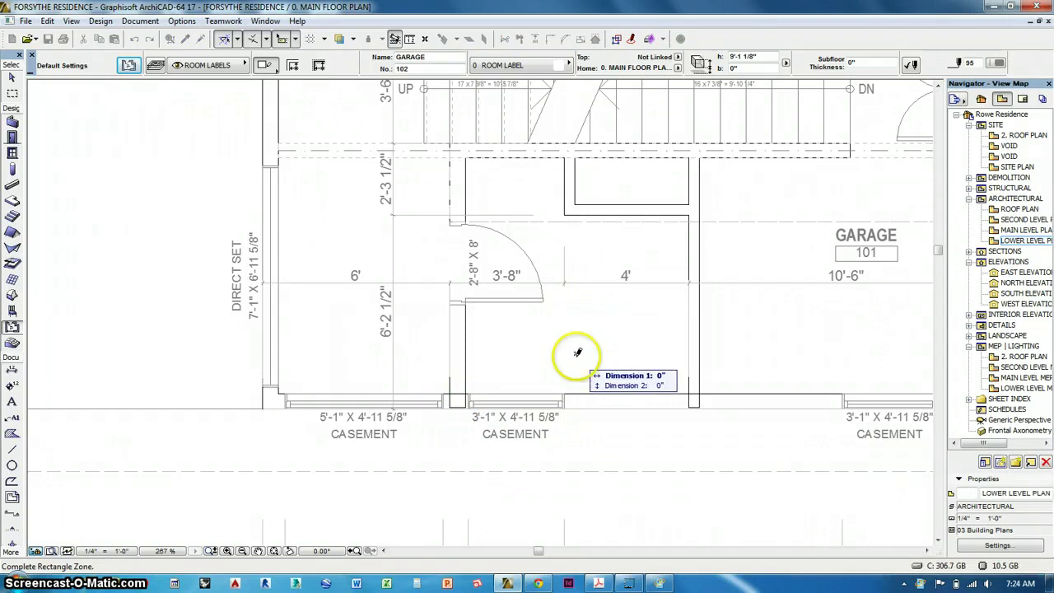
pyautogui.press('Escape')
# Draw a rectangular zone across the room with the 2'-8" door, place its stamp inside, and level the adjacent 10'-6" room's stamp with it.
pyautogui.click(467, 157)
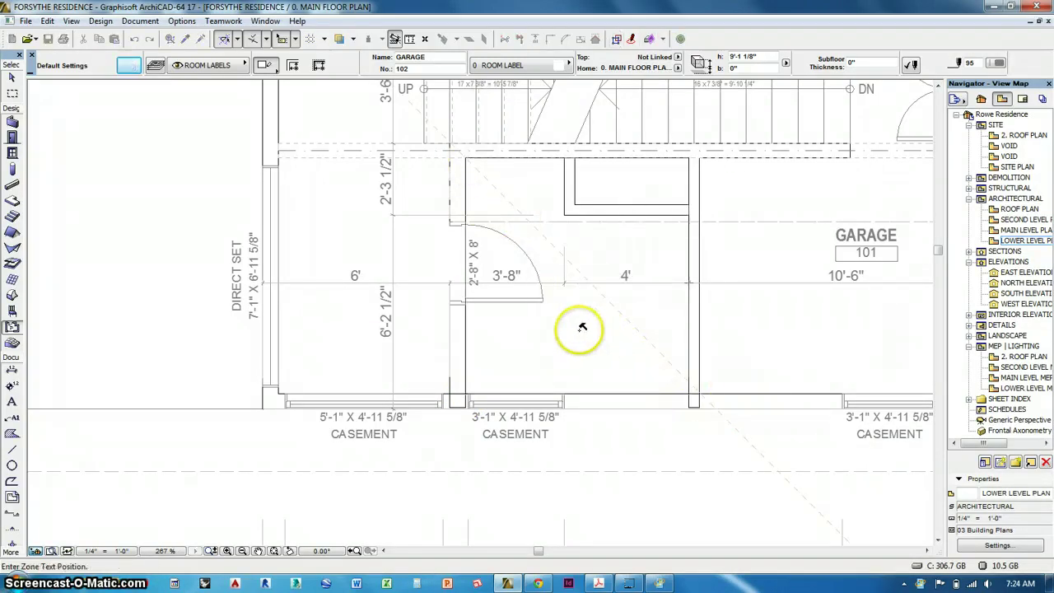
pyautogui.click(581, 339)
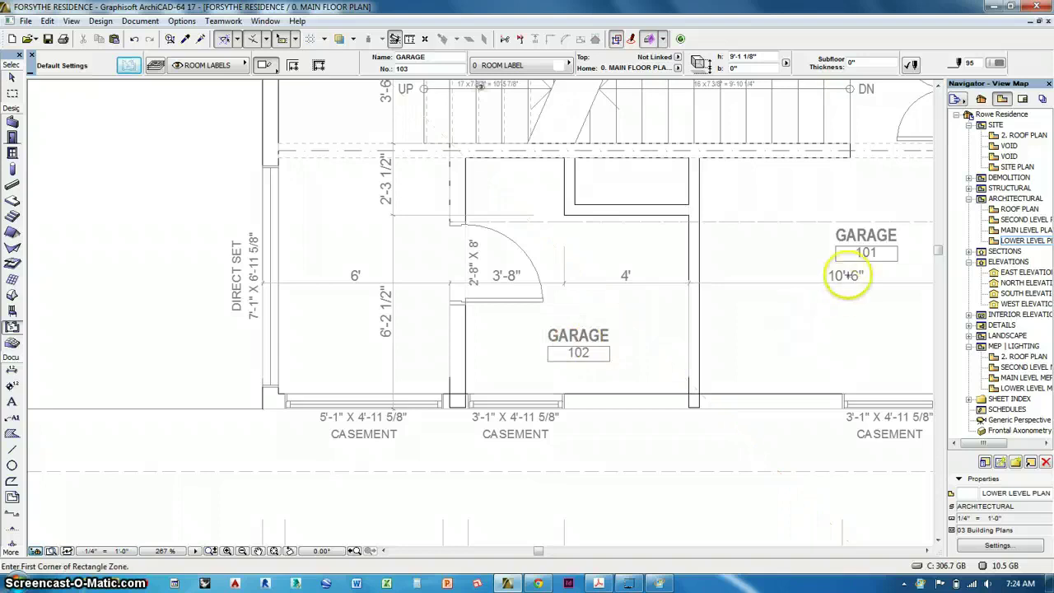
pyautogui.keyDown('shift'); pyautogui.click(866, 248); pyautogui.keyUp('shift')
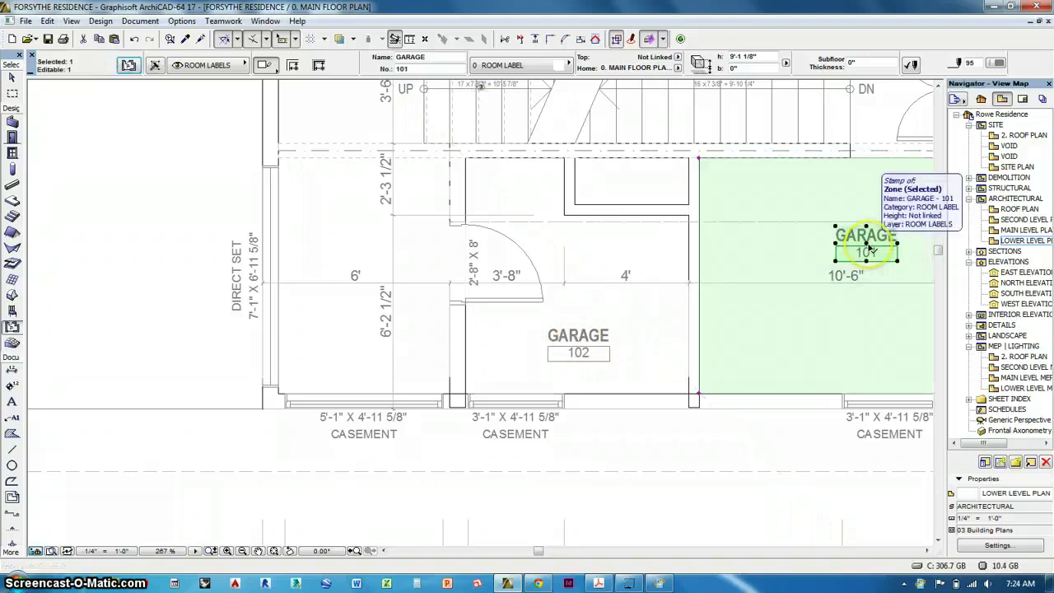
pyautogui.click(865, 244)
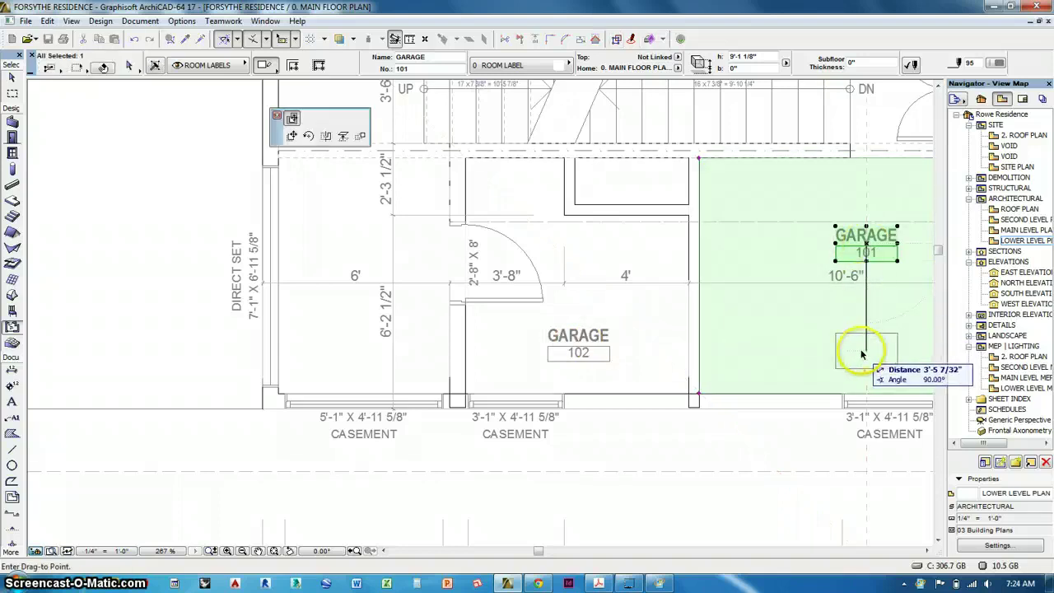
pyautogui.click(579, 350)
# Draw a rectangular zone over the 6' wide area beside the direct set window, from the stair beam to the outer wall corner, and place its stamp.
pyautogui.moveTo(727, 350); pyautogui.dragTo(787, 335, button='middle')
pyautogui.moveTo(554, 344); pyautogui.dragTo(650, 353, button='middle')
pyautogui.press('Escape')
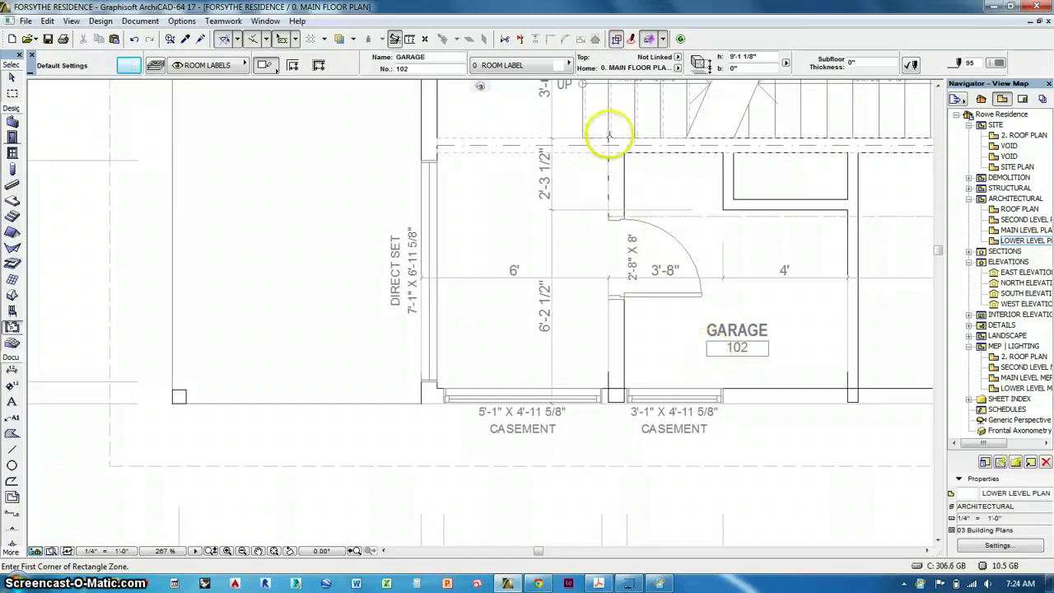
pyautogui.click(609, 138)
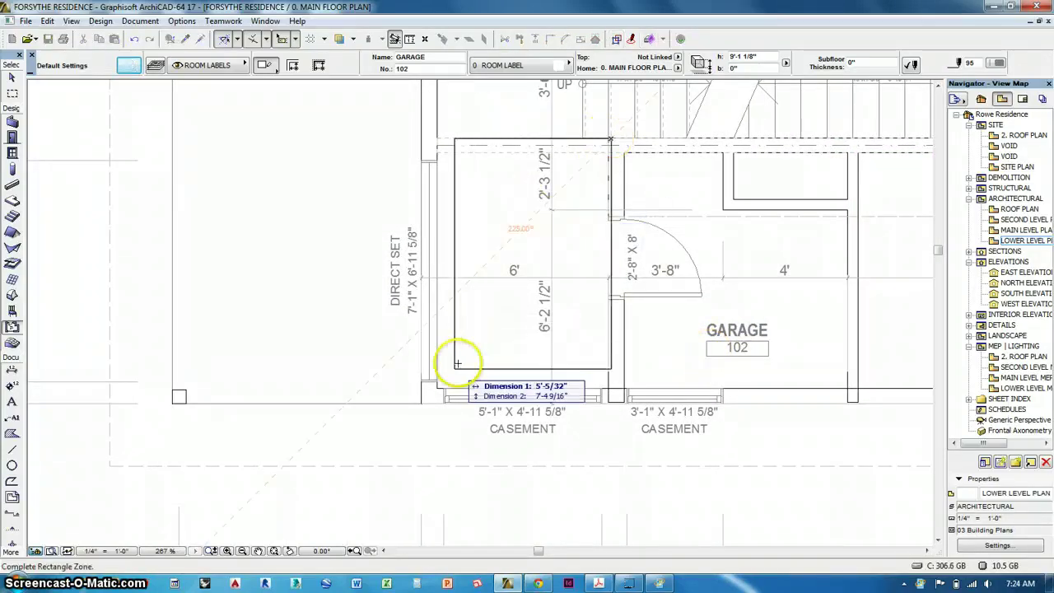
pyautogui.click(437, 384)
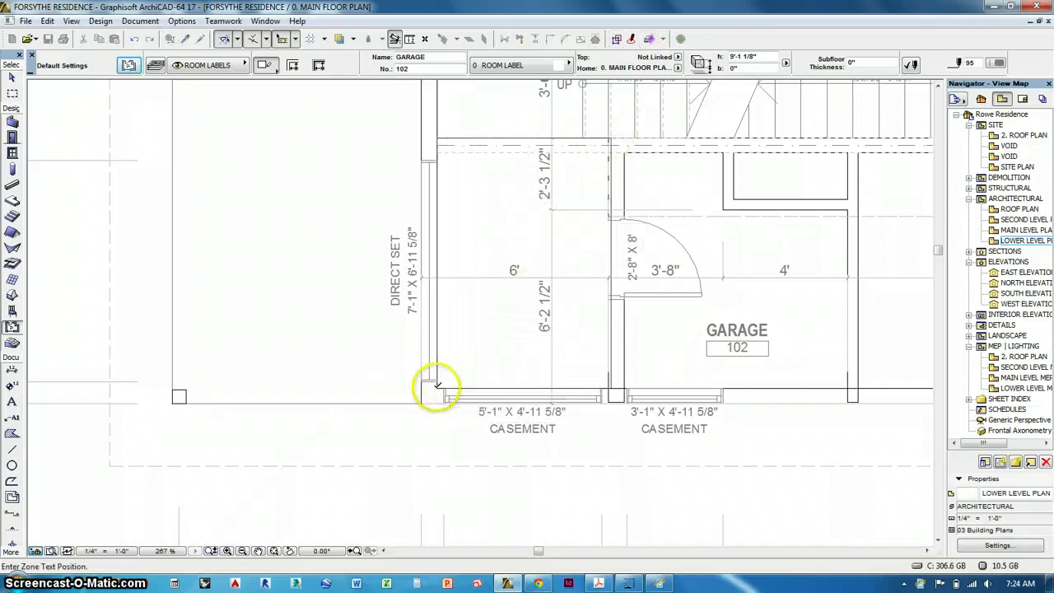
pyautogui.click(494, 330)
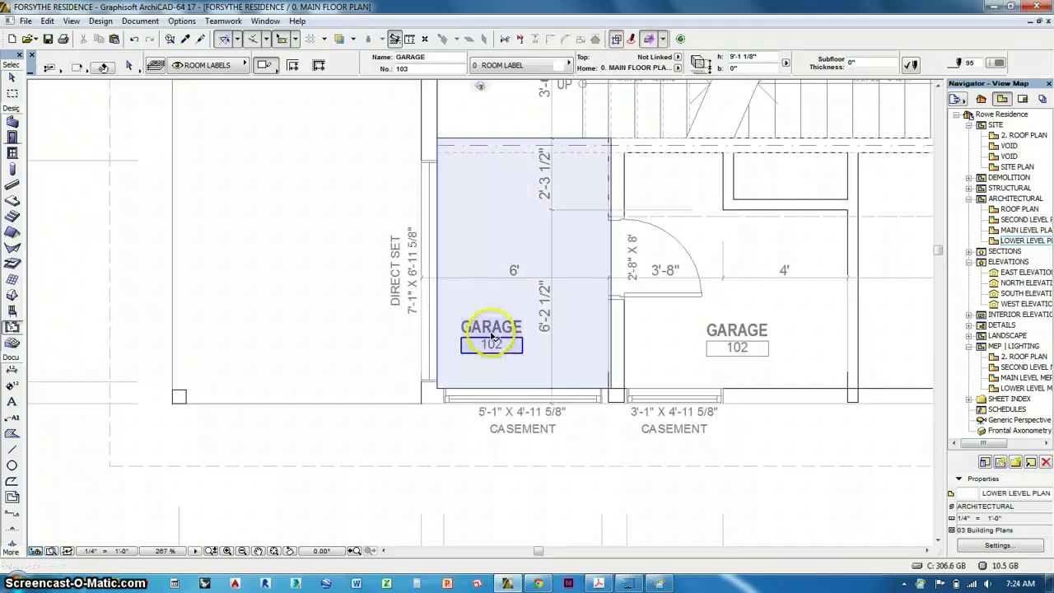
# Move the stamp of the 6' wide area's zone level with the neighbouring room's stamp.
pyautogui.click(494, 331)
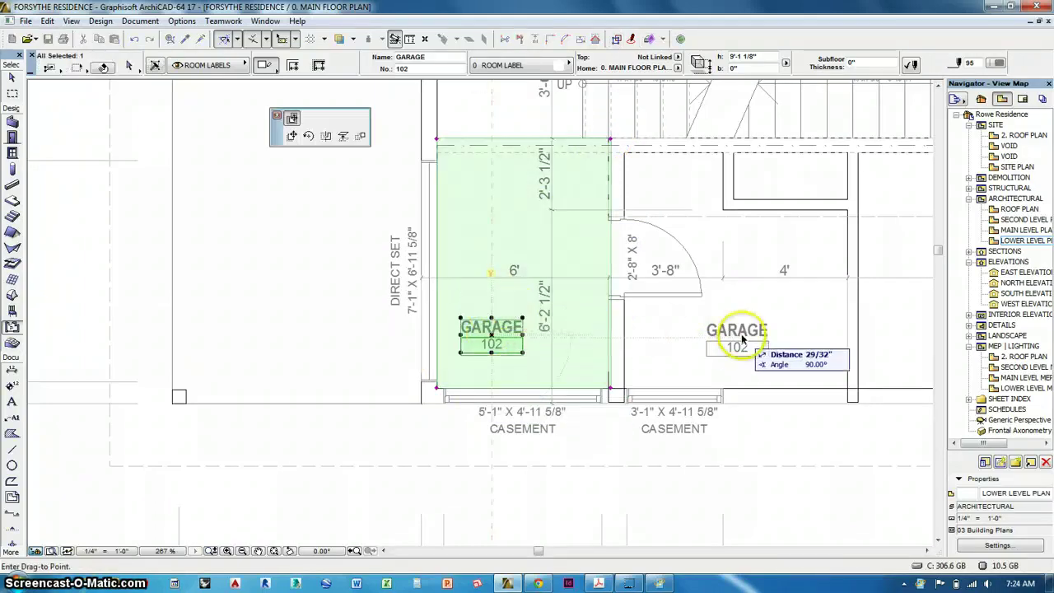
pyautogui.press('Escape')
pyautogui.scroll(-2, 636, 351)
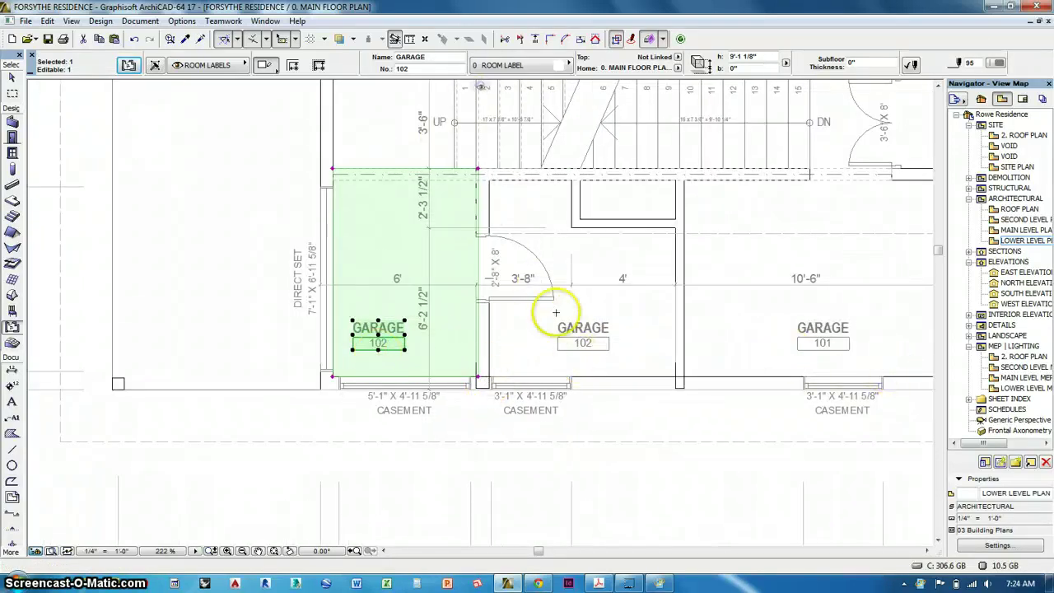
# Check the room names on the main level plan in the Forsythe Residence PDF in Adobe Acrobat, and return to ArchiCAD.
pyautogui.click(599, 583)
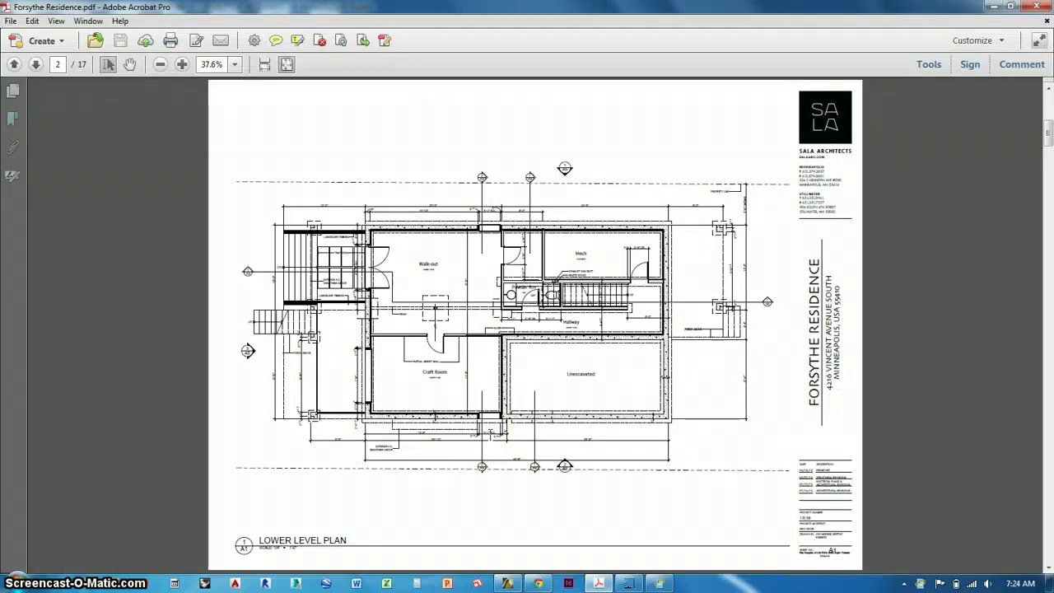
pyautogui.scroll(-1, 490, 435)
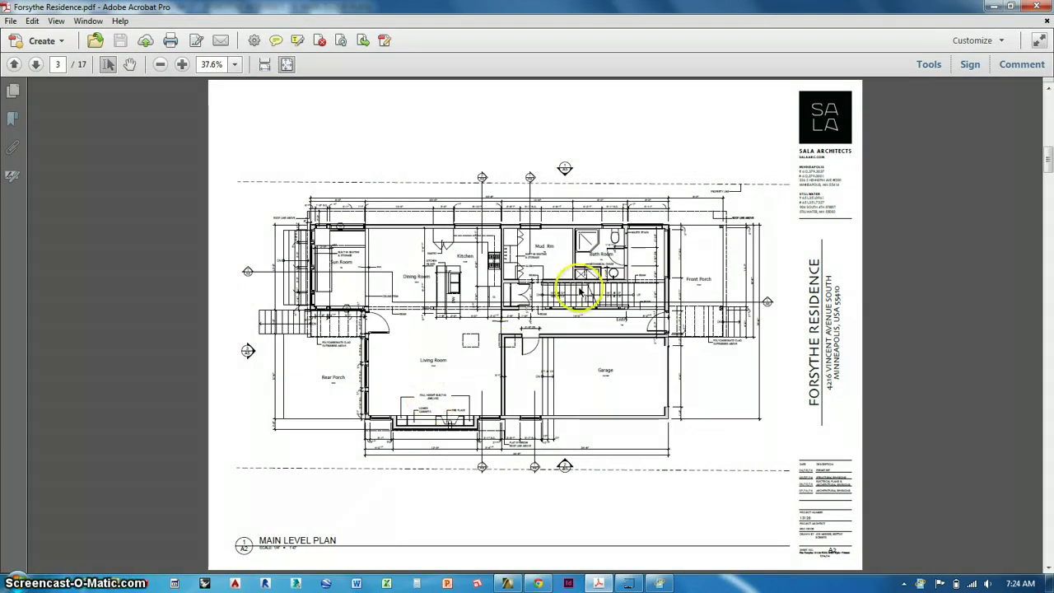
pyautogui.keyDown('ctrl'); pyautogui.scroll(2, 610, 262); pyautogui.keyUp('ctrl')
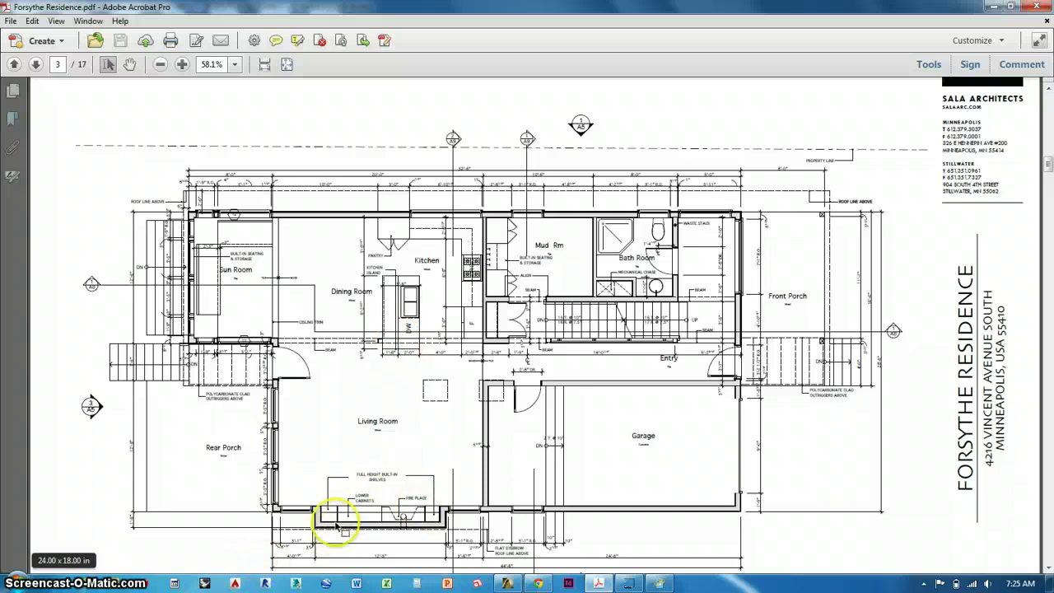
pyautogui.click(507, 582)
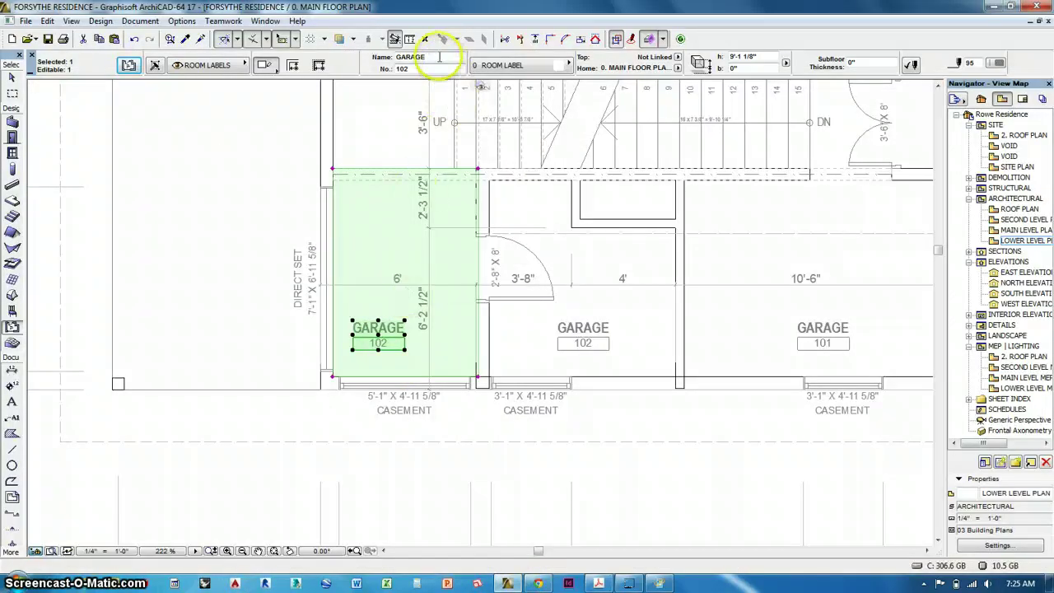
# Rename the 6' wide area's zone to ENTRY and move its stamp straight up beside the foot of the stairs.
pyautogui.moveTo(428, 59); pyautogui.dragTo(381, 62)
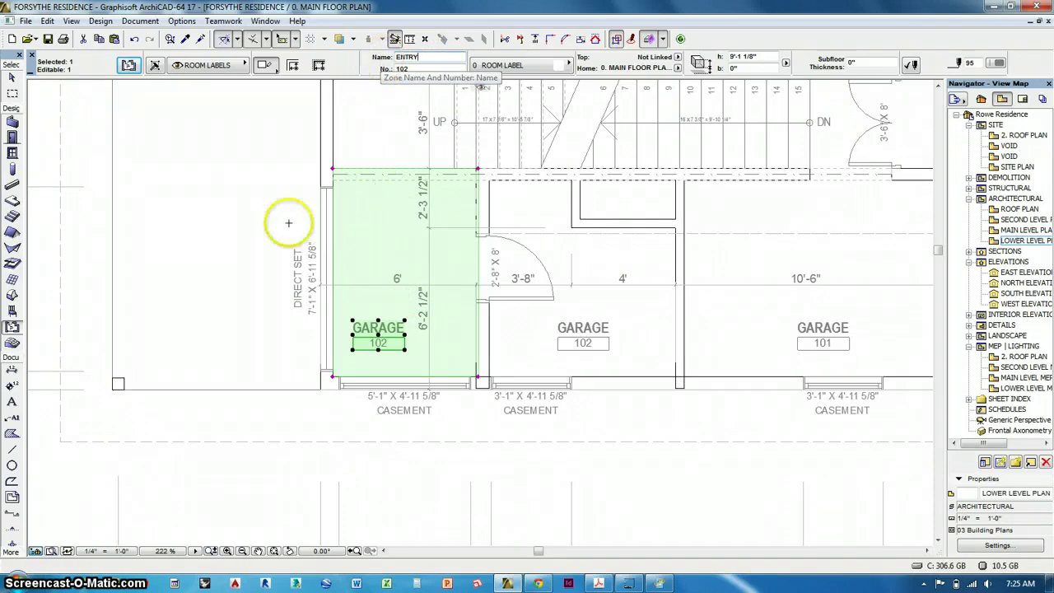
pyautogui.moveTo(276, 311); pyautogui.dragTo(298, 495, button='middle')
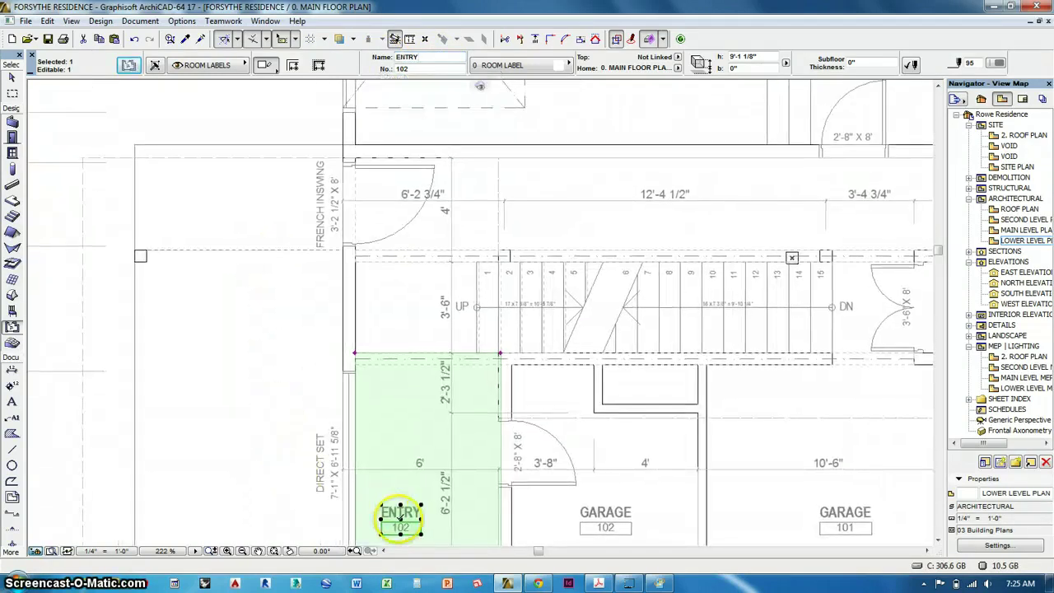
pyautogui.click(400, 518)
pyautogui.click(400, 313)
pyautogui.click(400, 313)
# Rename the zone of the room with the 2'-8" door to BATH and set its number to 103.
pyautogui.moveTo(654, 541); pyautogui.dragTo(401, 336, button='middle')
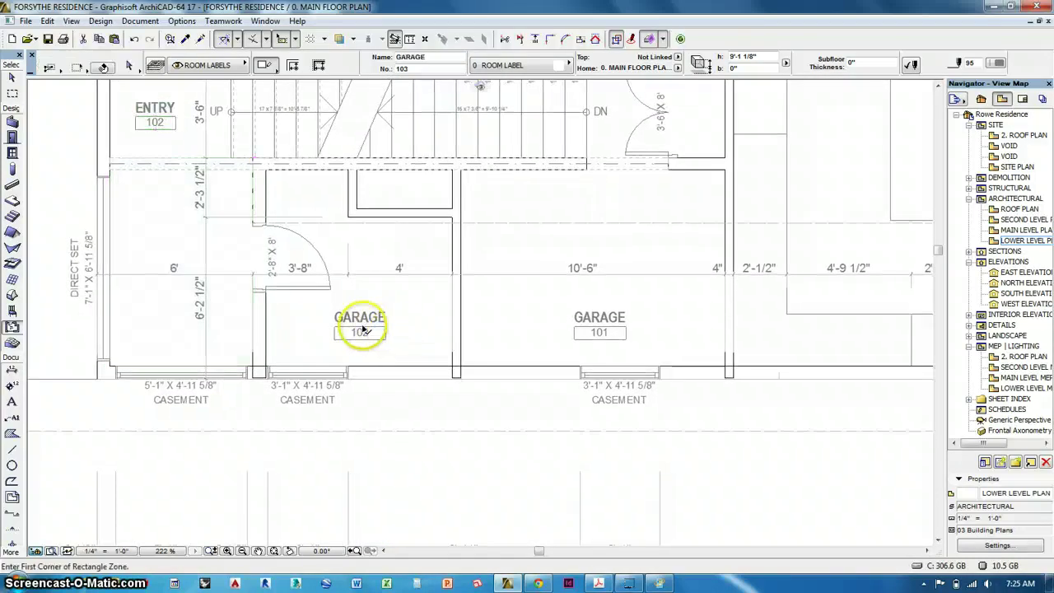
pyautogui.click(362, 330)
pyautogui.click(363, 329)
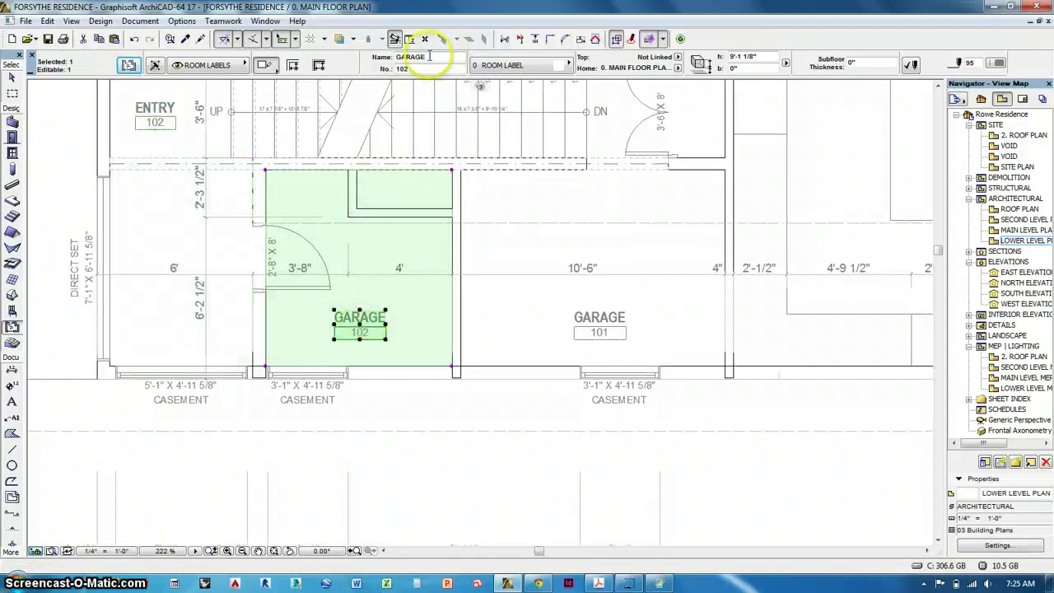
pyautogui.click(395, 59)
pyautogui.write('BATH')
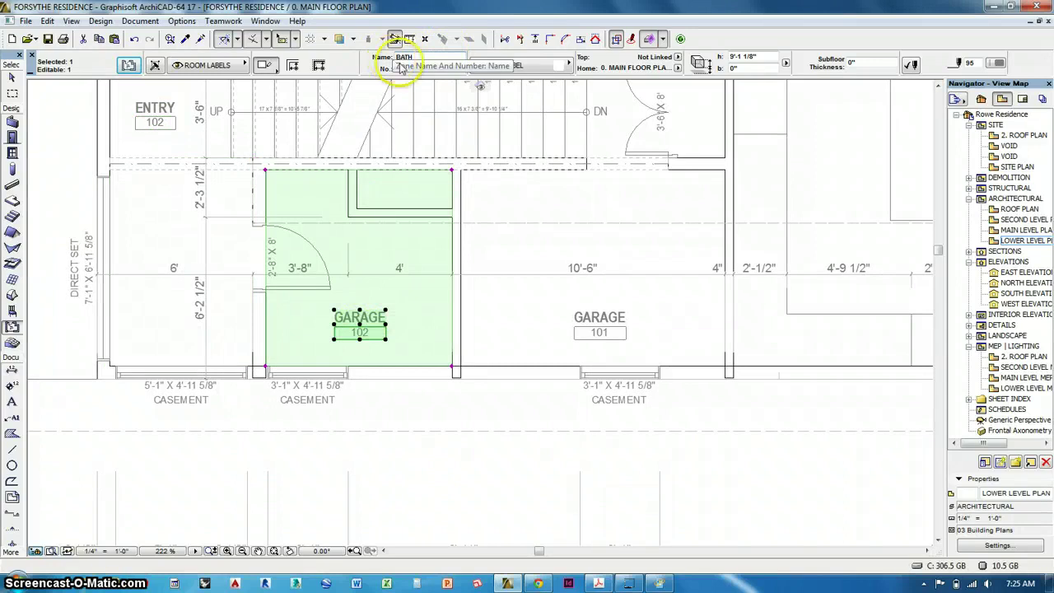
pyautogui.click(426, 69)
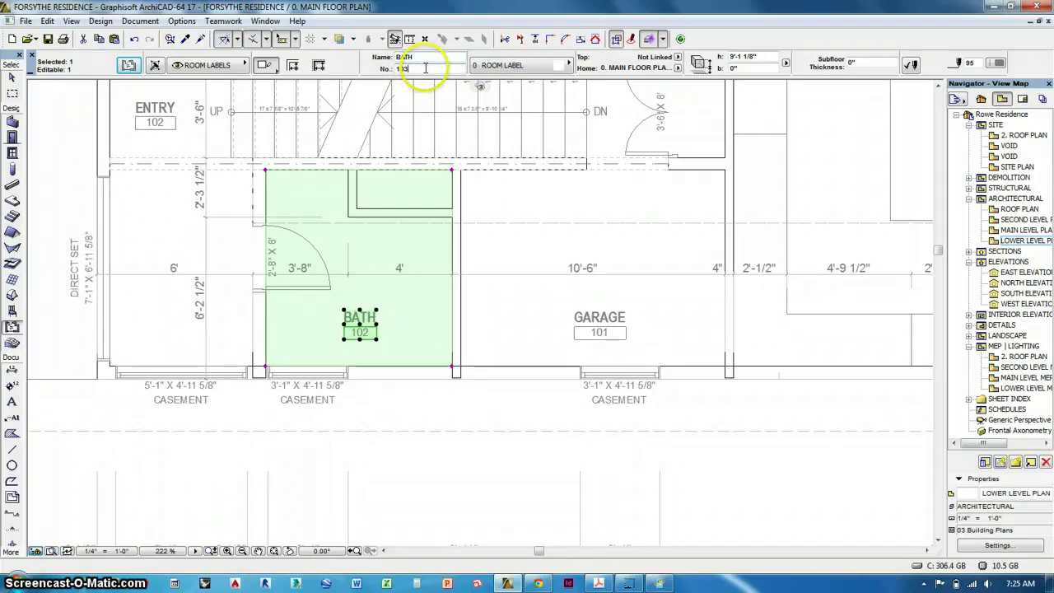
pyautogui.click(525, 317)
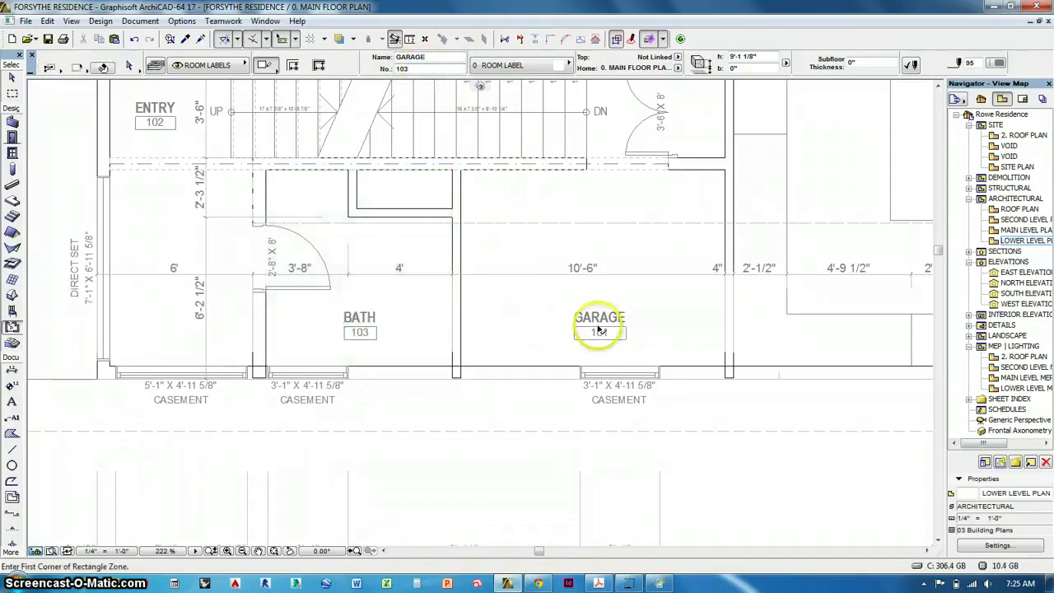
# Rename the zone of the 10'-6" wide room to MUDROOM and set its number to 104.
pyautogui.click(599, 329)
pyautogui.click(389, 57)
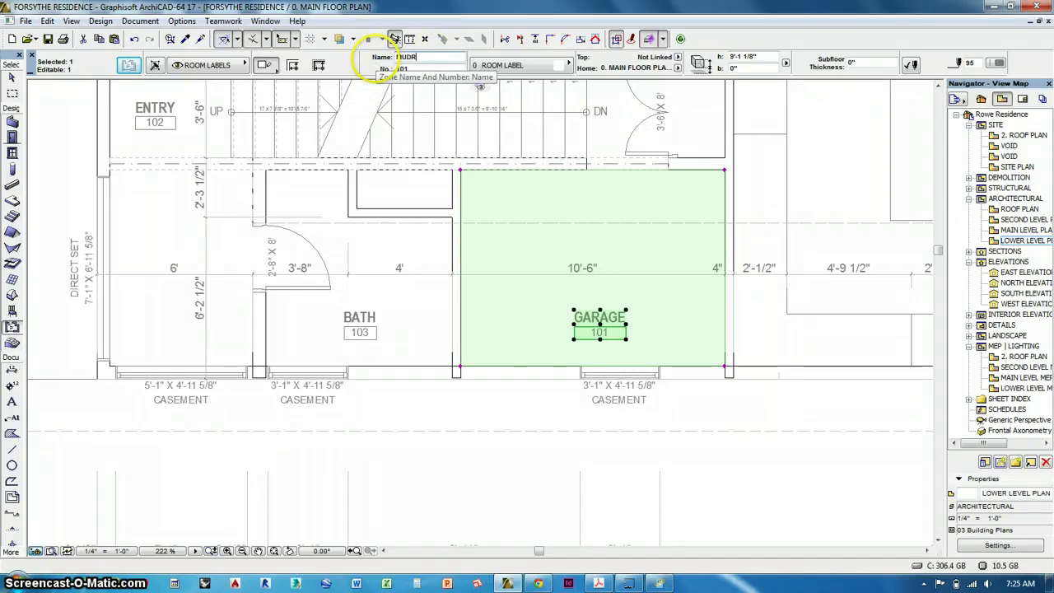
pyautogui.press('Tab')
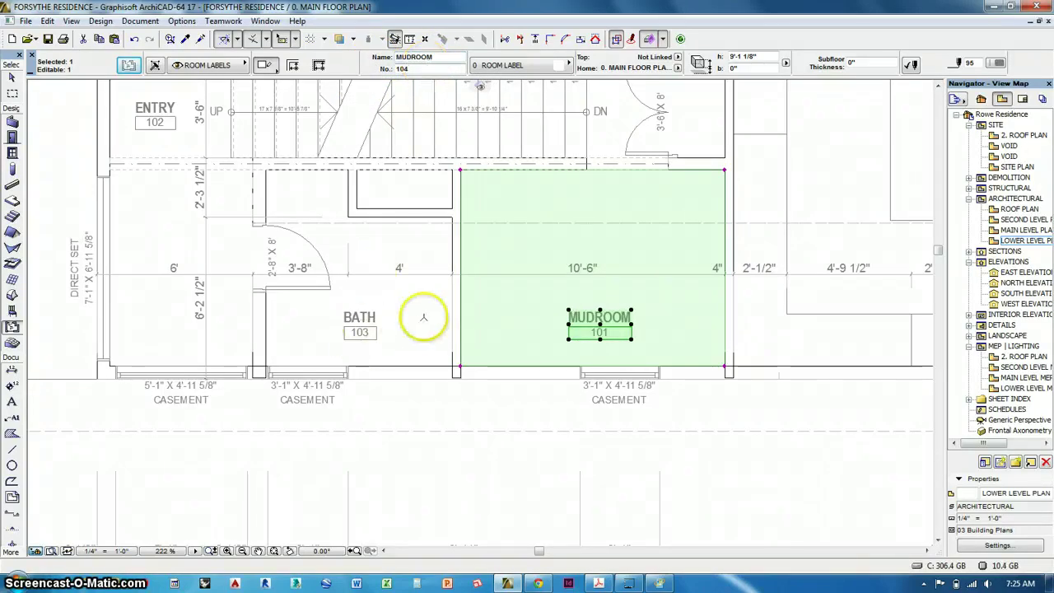
pyautogui.press('Escape')
pyautogui.scroll(-3, 412, 349)
pyautogui.moveTo(529, 388); pyautogui.dragTo(511, 389, button='middle')
pyautogui.click(578, 337)
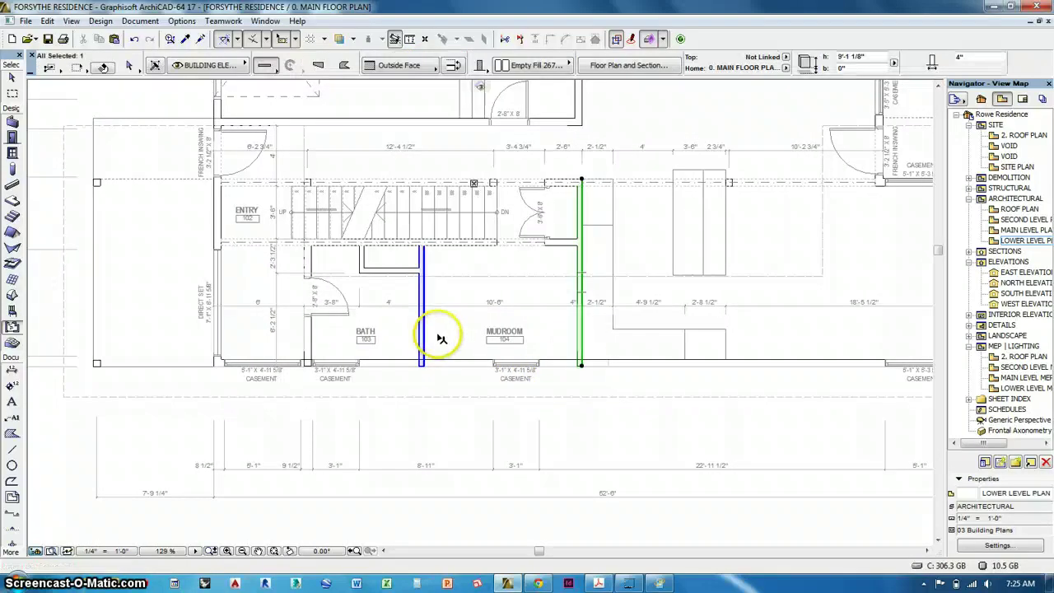
pyautogui.keyDown('shift'); pyautogui.click(425, 333); pyautogui.keyUp('shift')
pyautogui.click(311, 347)
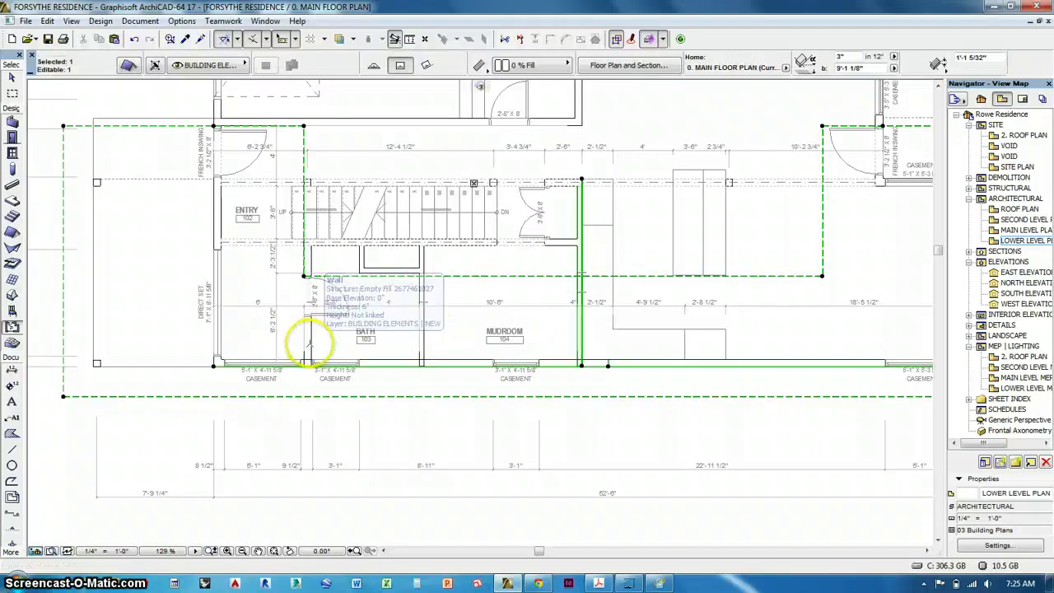
pyautogui.keyDown('shift'); pyautogui.click(330, 359); pyautogui.keyUp('shift')
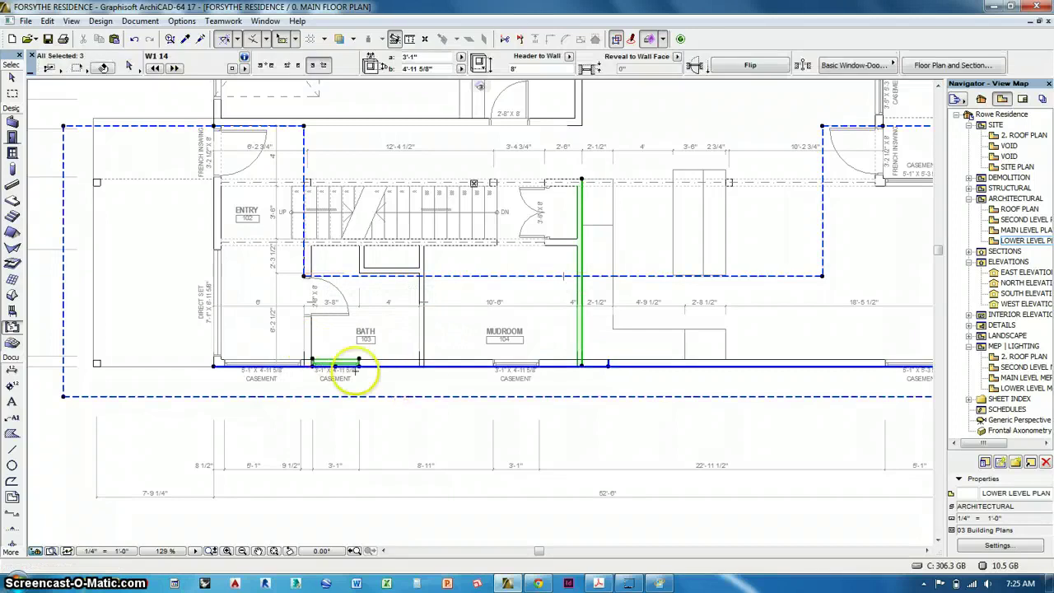
pyautogui.scroll(5, 321, 346)
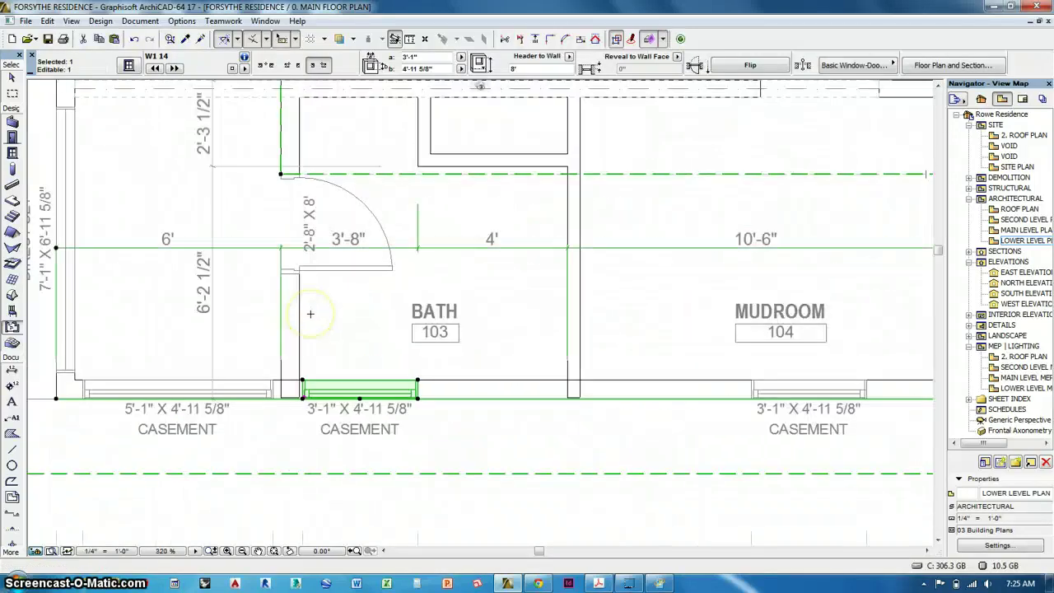
pyautogui.click(310, 314)
pyautogui.click(290, 318)
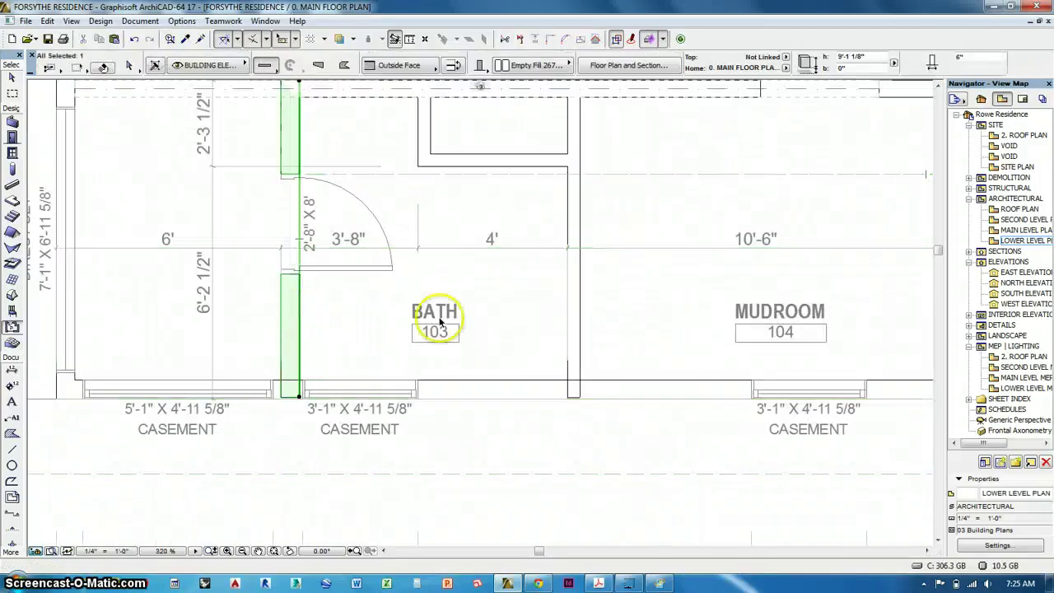
pyautogui.keyDown('shift'); pyautogui.click(583, 324); pyautogui.keyUp('shift')
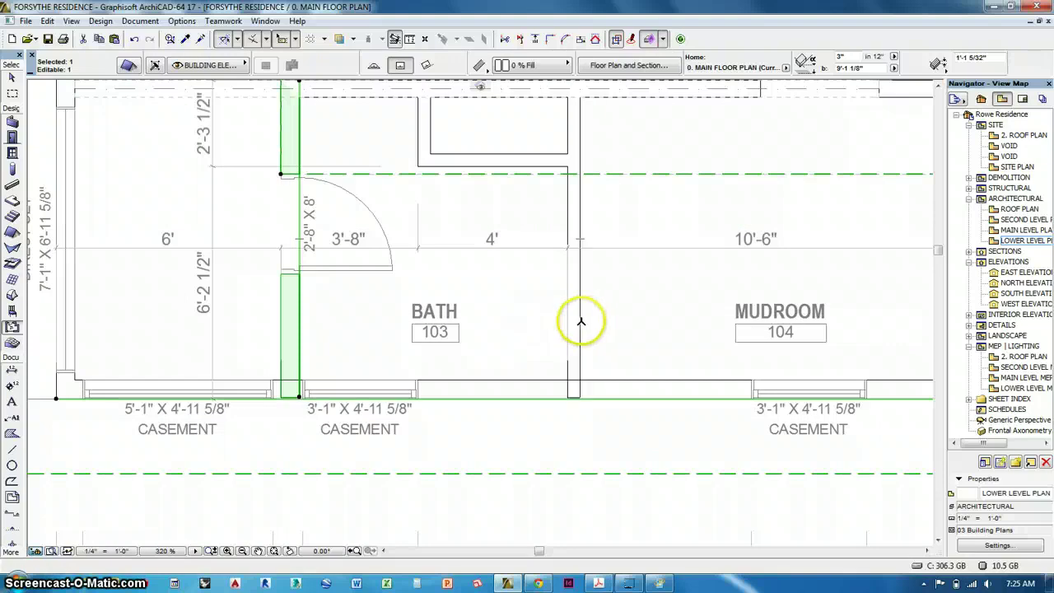
pyautogui.keyDown('shift'); pyautogui.click(582, 324); pyautogui.keyUp('shift')
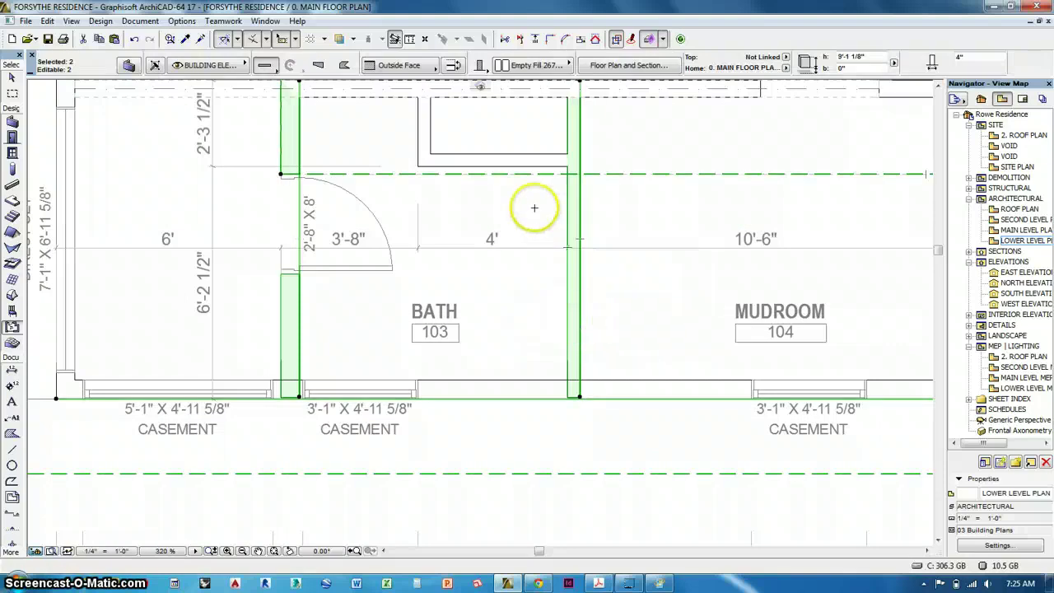
pyautogui.click(482, 313)
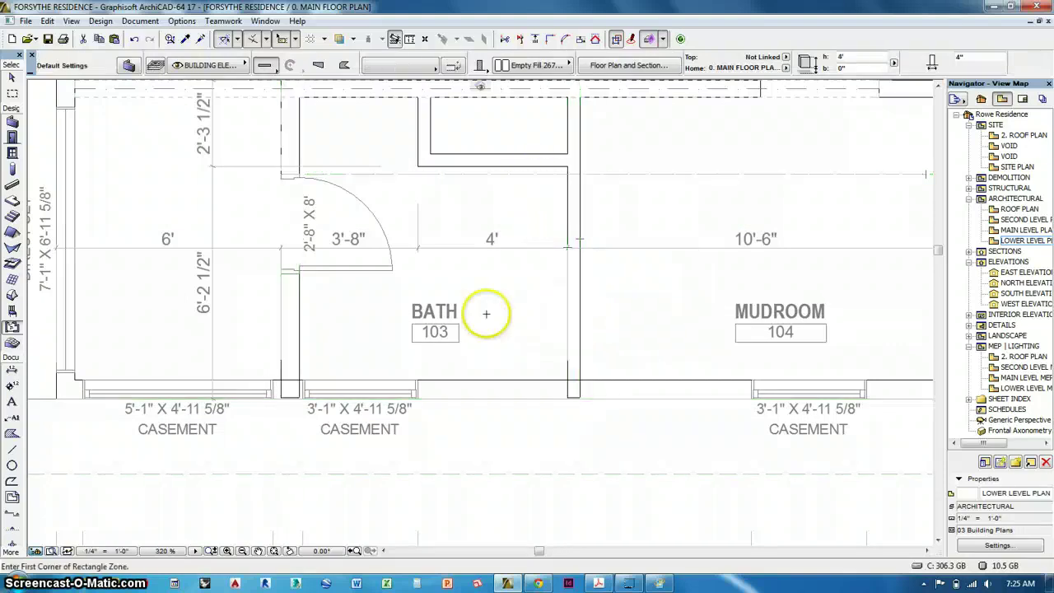
# Clean up the junctions of the three interior walls flanking the bath and mudroom with the exterior casement wall, and pick up the mudroom wall's settings.
pyautogui.click(11, 76)
pyautogui.click(288, 325)
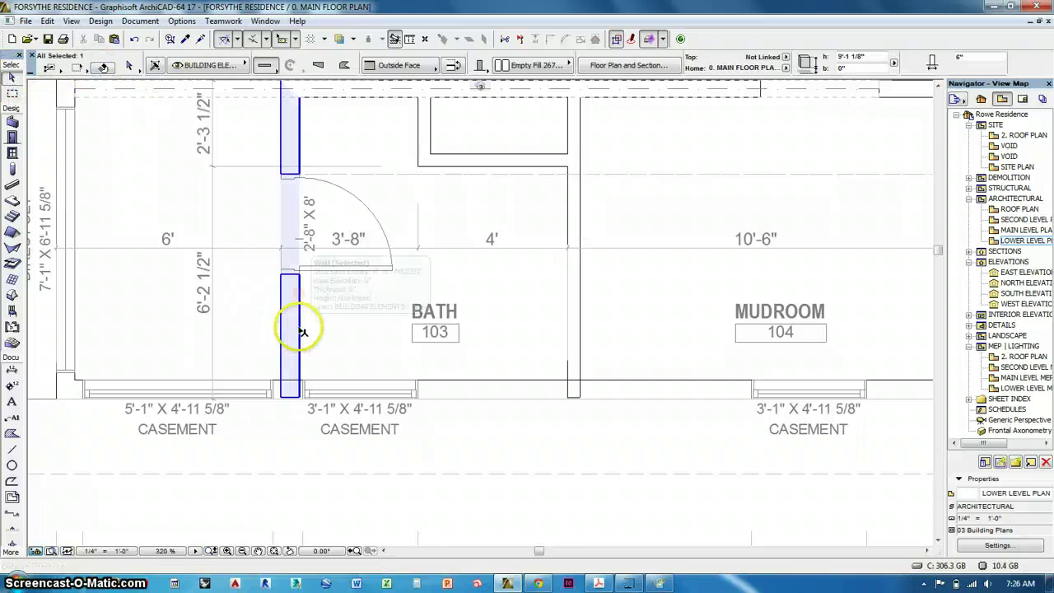
pyautogui.keyDown('shift'); pyautogui.click(577, 326); pyautogui.keyUp('shift')
pyautogui.moveTo(650, 348); pyautogui.dragTo(382, 344, button='middle')
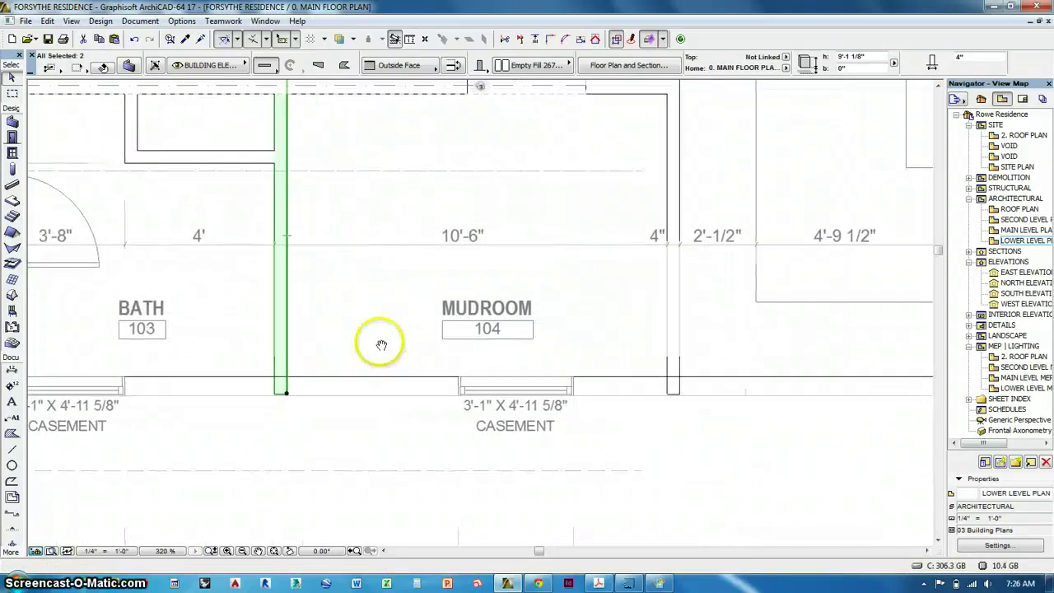
pyautogui.keyDown('shift'); pyautogui.click(683, 328); pyautogui.keyUp('shift')
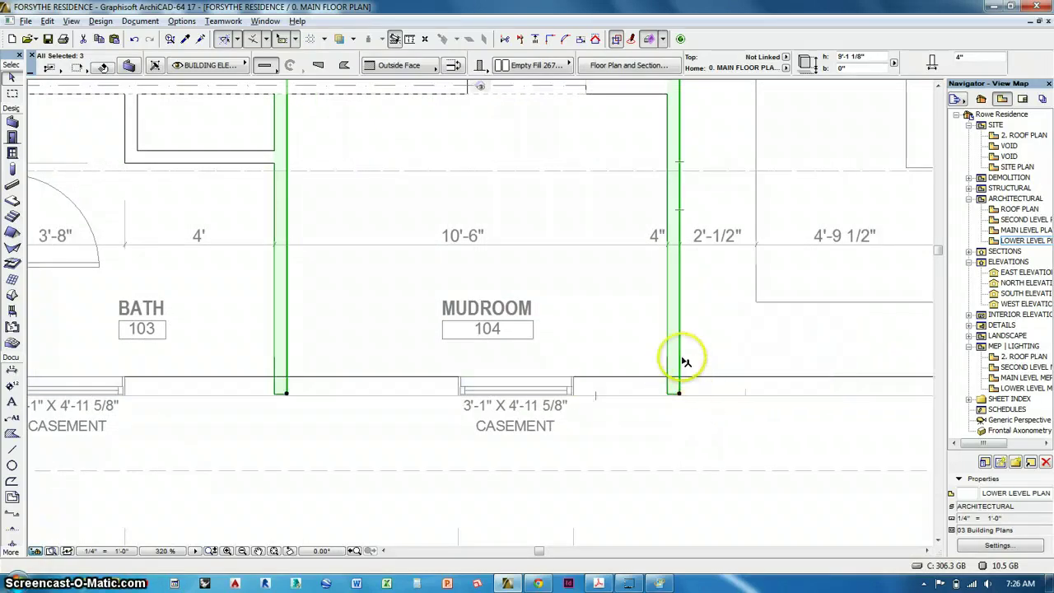
pyautogui.keyDown('alt'); pyautogui.click(682, 363); pyautogui.keyUp('alt')
pyautogui.press('Escape')
pyautogui.scroll(-1, 635, 411)
pyautogui.scroll(-4, 641, 411)
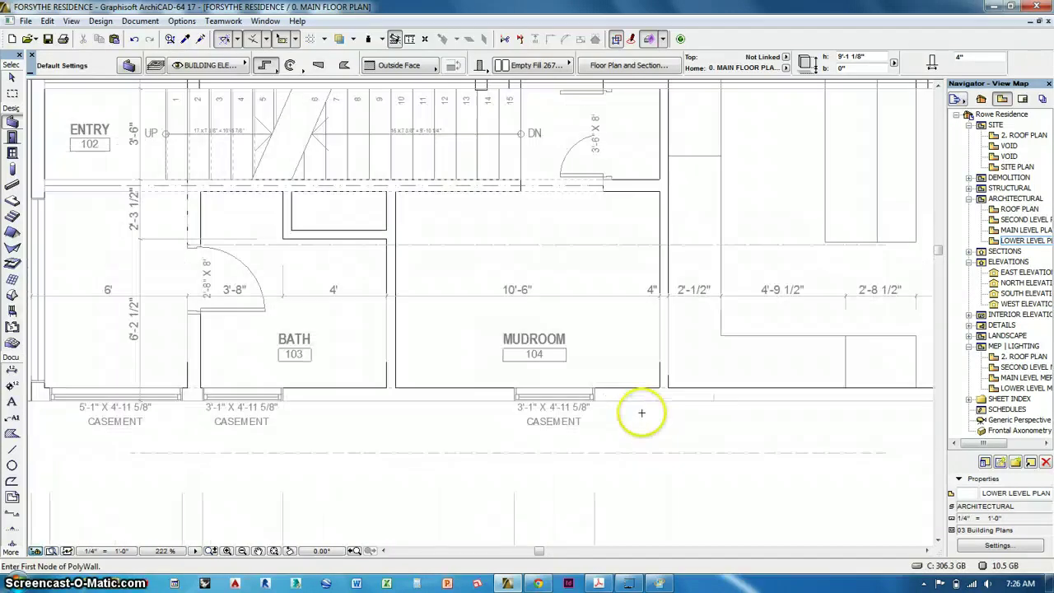
# Draw a rectangular zone with the mudroom zone's settings from the mudroom wall to the island's outer edge, stamped between counter and island.
pyautogui.moveTo(661, 404); pyautogui.dragTo(640, 416, button='middle')
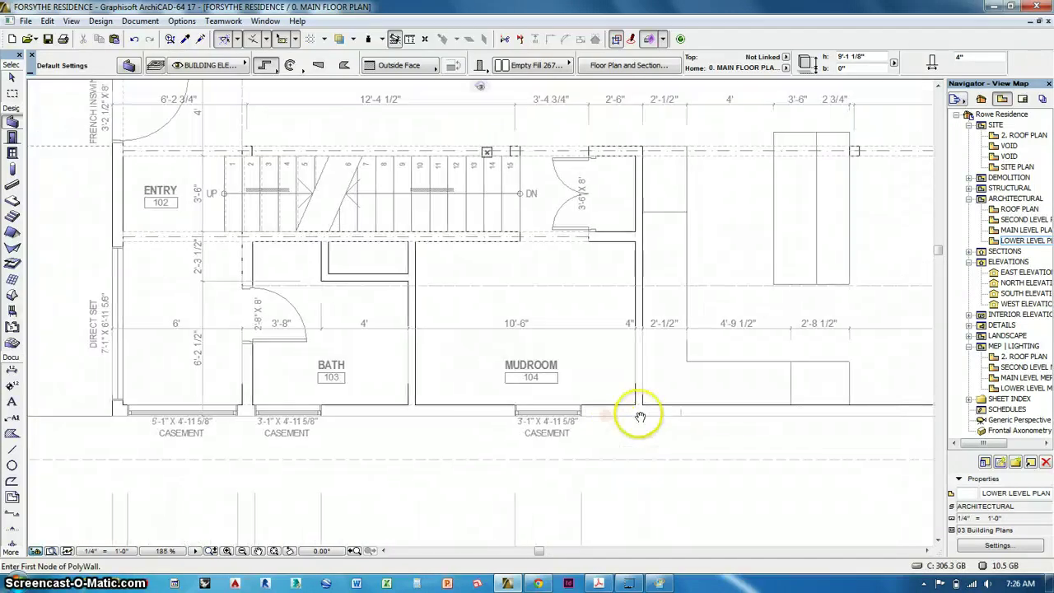
pyautogui.moveTo(593, 381); pyautogui.dragTo(357, 391, button='middle')
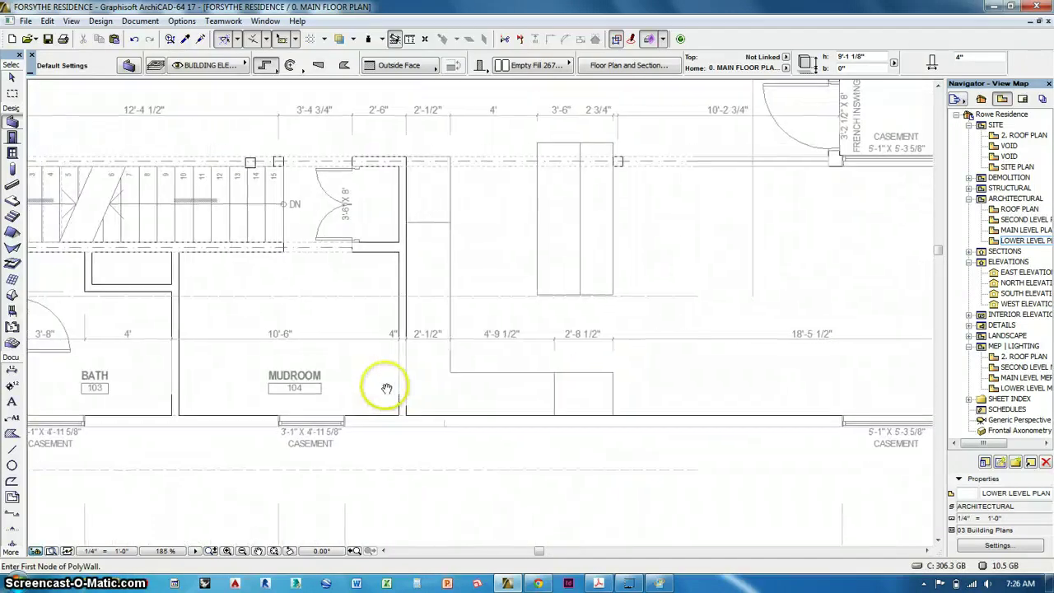
pyautogui.keyDown('alt'); pyautogui.click(323, 392); pyautogui.keyUp('alt')
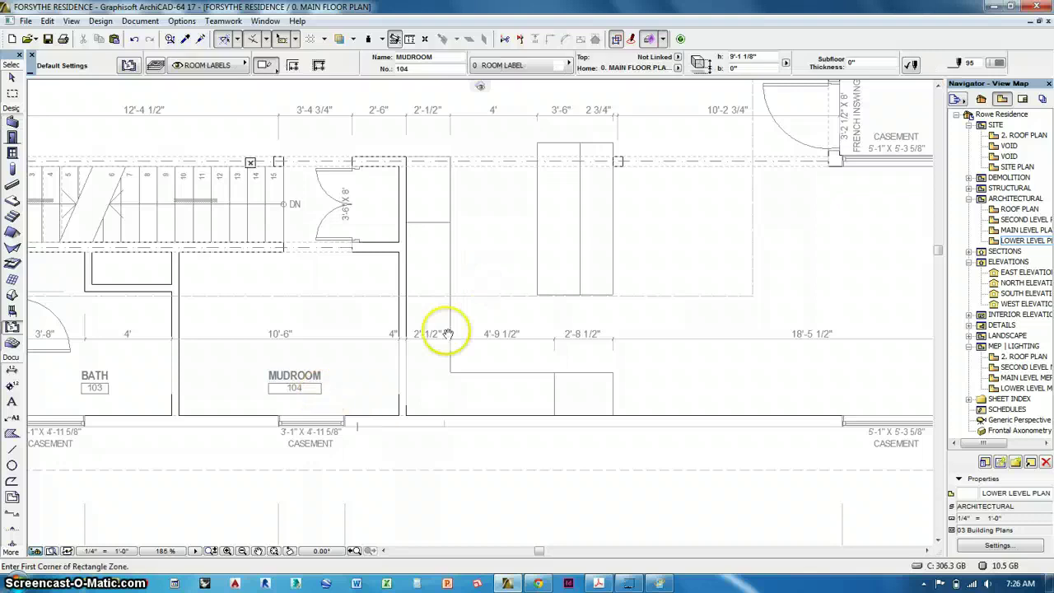
pyautogui.moveTo(447, 333); pyautogui.dragTo(406, 384, button='middle')
pyautogui.click(364, 208)
pyautogui.click(574, 463)
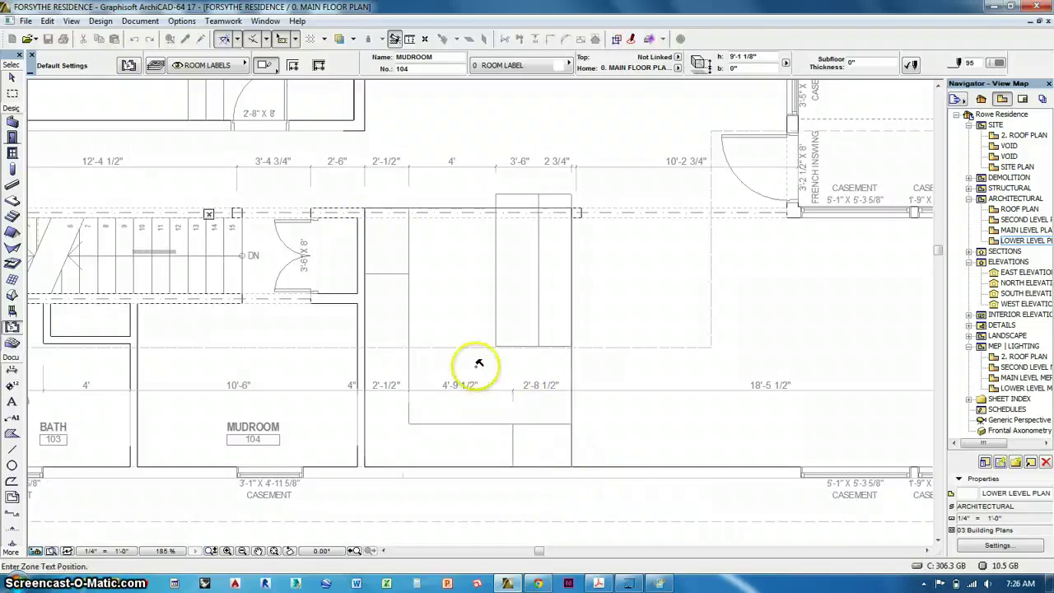
pyautogui.click(451, 306)
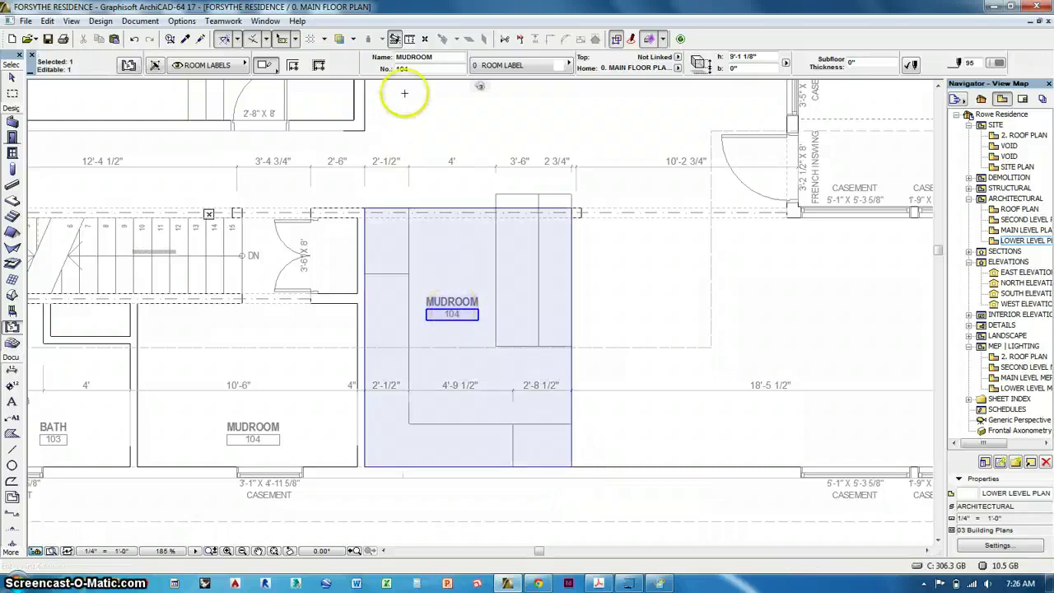
# Rename the zone around the counters and island to KITCHEN and set its number to 105.
pyautogui.moveTo(436, 56); pyautogui.dragTo(421, 57)
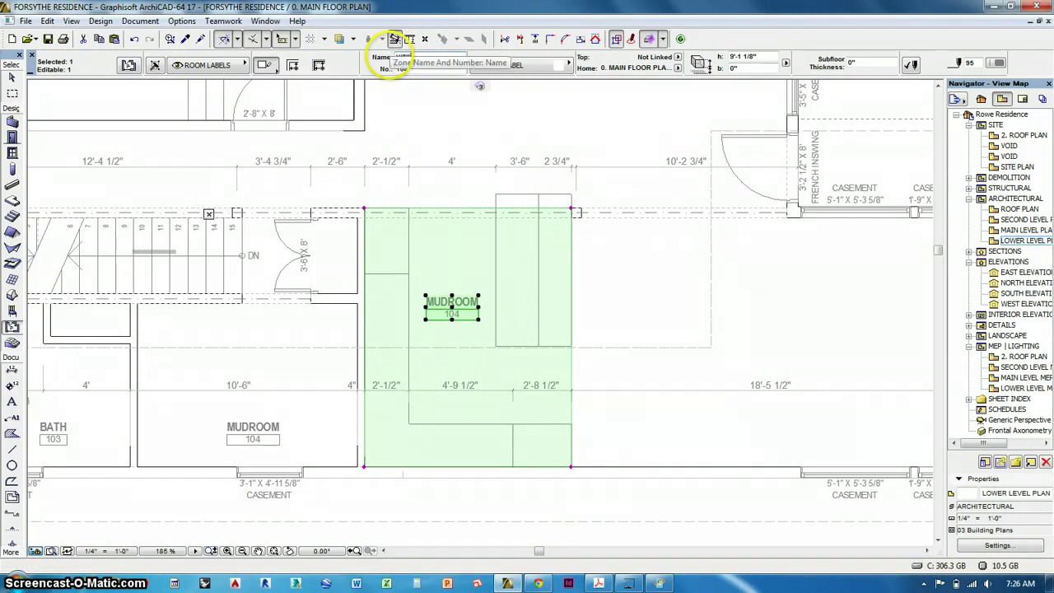
pyautogui.write('KITCHEN')
pyautogui.press('Return')
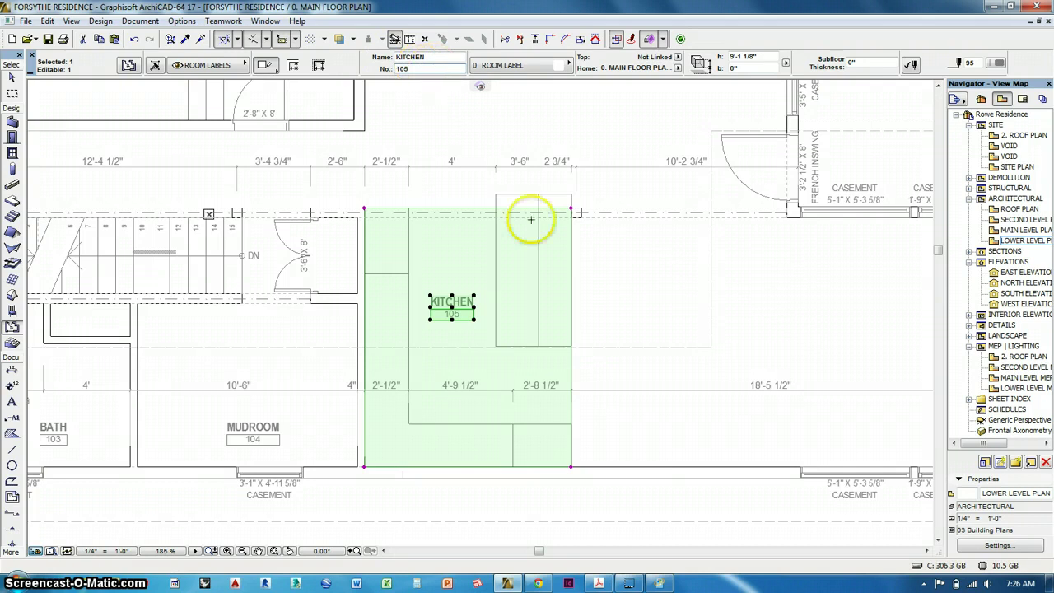
pyautogui.press('Escape')
# Draw a rectangular zone over the 18'-5 1/2" wide area east of the kitchen and align its stamp level with the KITCHEN stamp.
pyautogui.moveTo(734, 404); pyautogui.dragTo(404, 442, button='middle')
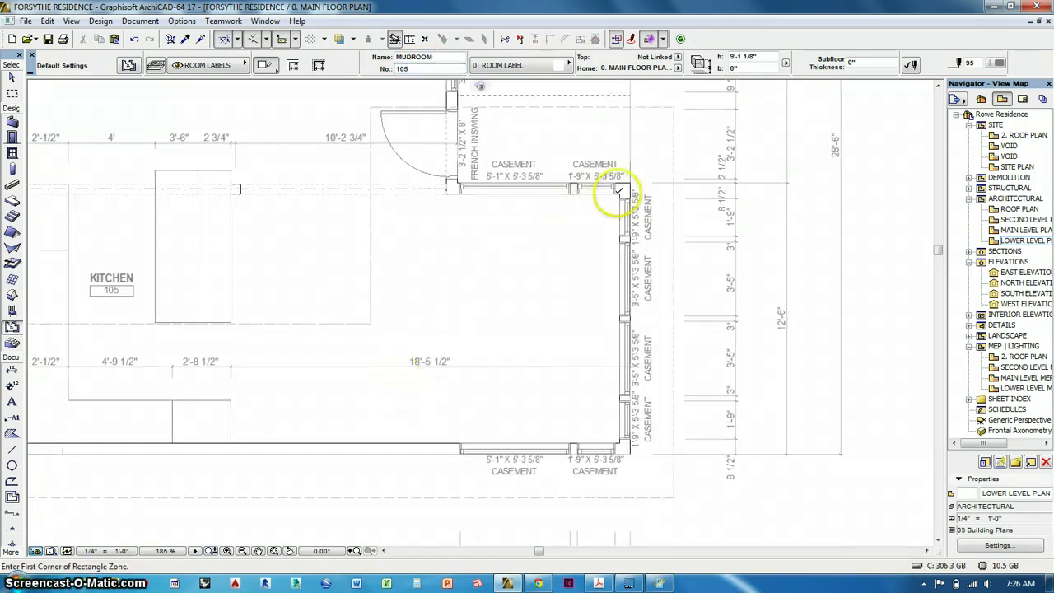
pyautogui.click(621, 192)
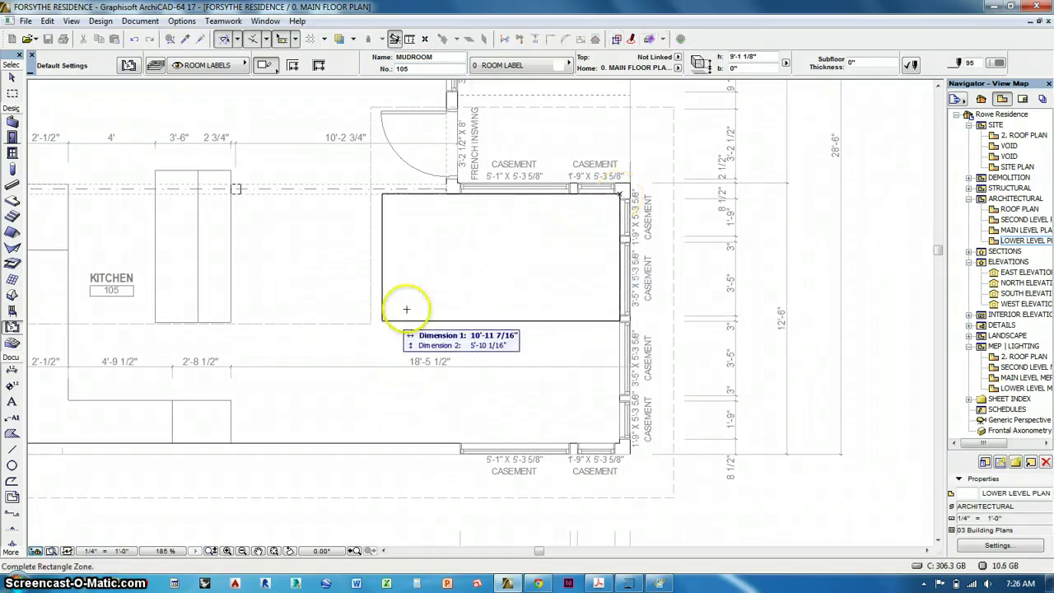
pyautogui.click(232, 439)
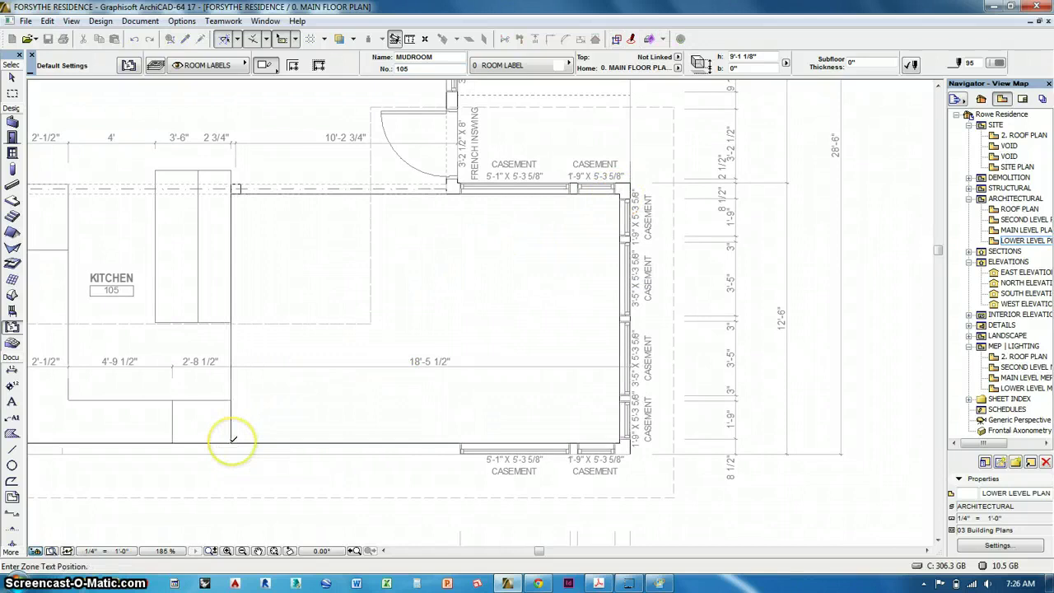
pyautogui.click(432, 294)
pyautogui.click(432, 294)
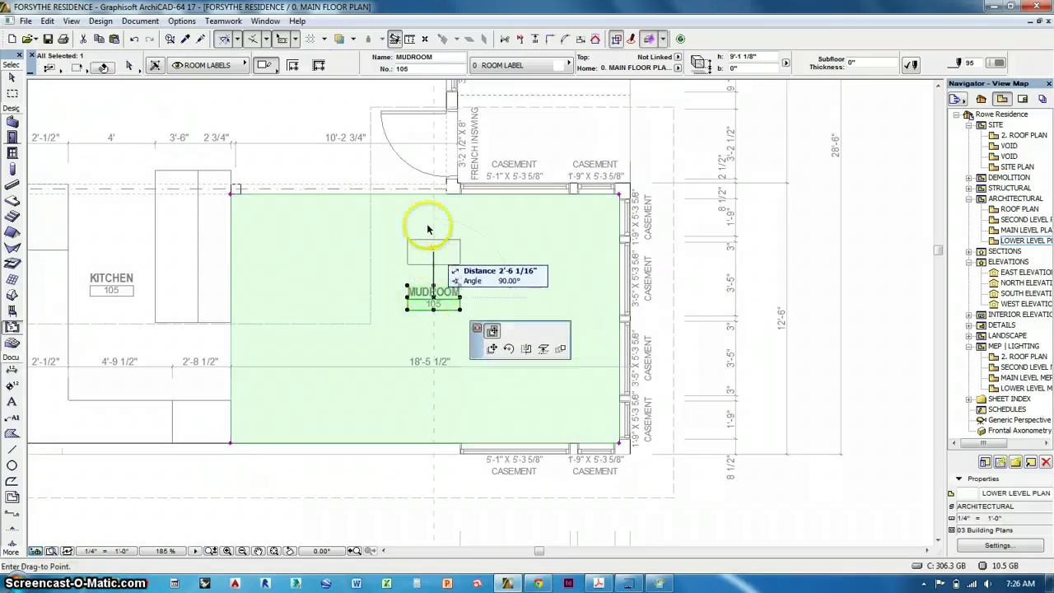
pyautogui.click(107, 280)
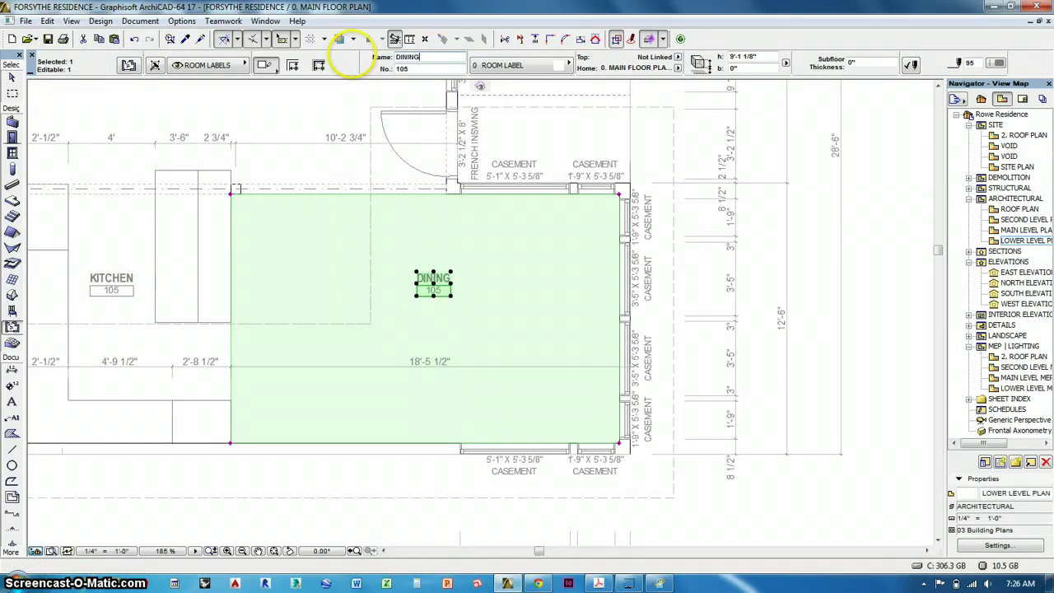
# Rename the zone of the 18'-5 1/2" wide area to DINING and set its number to 106.
pyautogui.press('Escape')
pyautogui.moveTo(357, 186); pyautogui.dragTo(537, 377, button='middle')
pyautogui.click(613, 476)
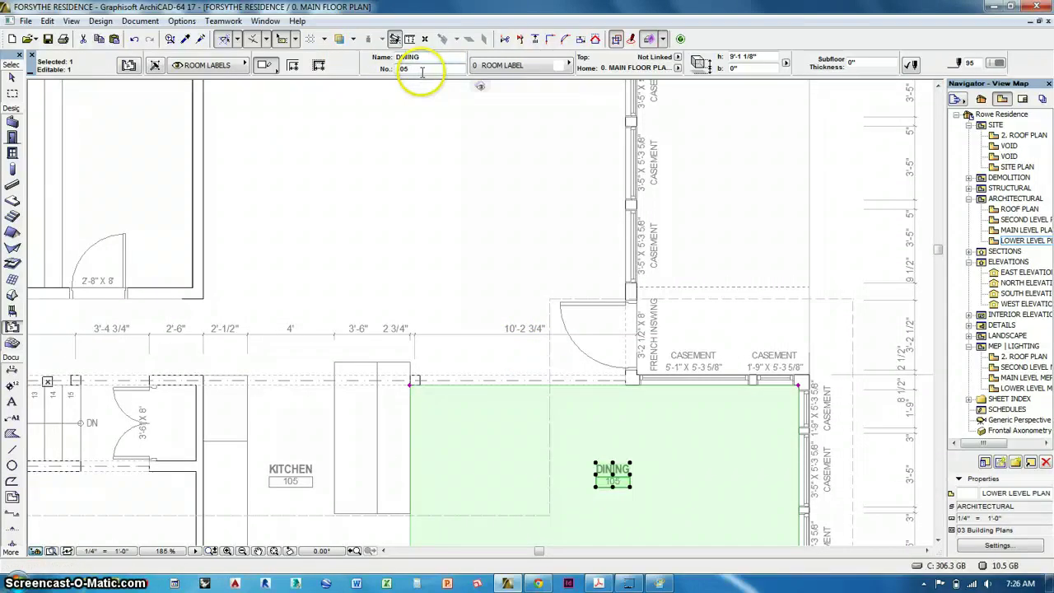
pyautogui.press('Escape')
# Add a rectangular zone of 19'-6" by 15'-3 1/2" over the large room beside the garage, named LIVING and numbered 107.
pyautogui.moveTo(400, 153); pyautogui.dragTo(454, 297, button='middle')
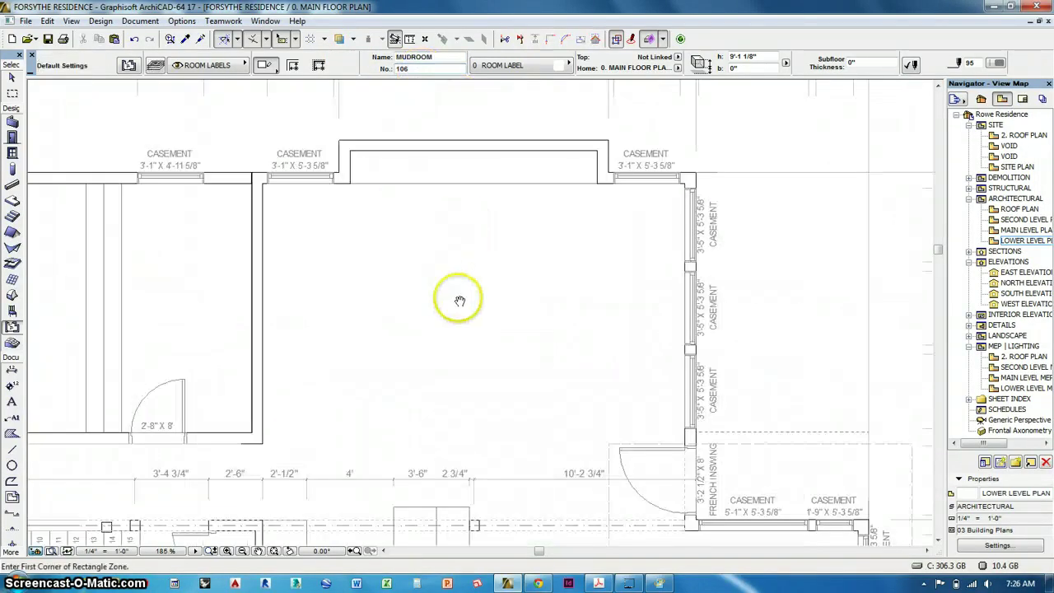
pyautogui.click(263, 182)
pyautogui.click(687, 513)
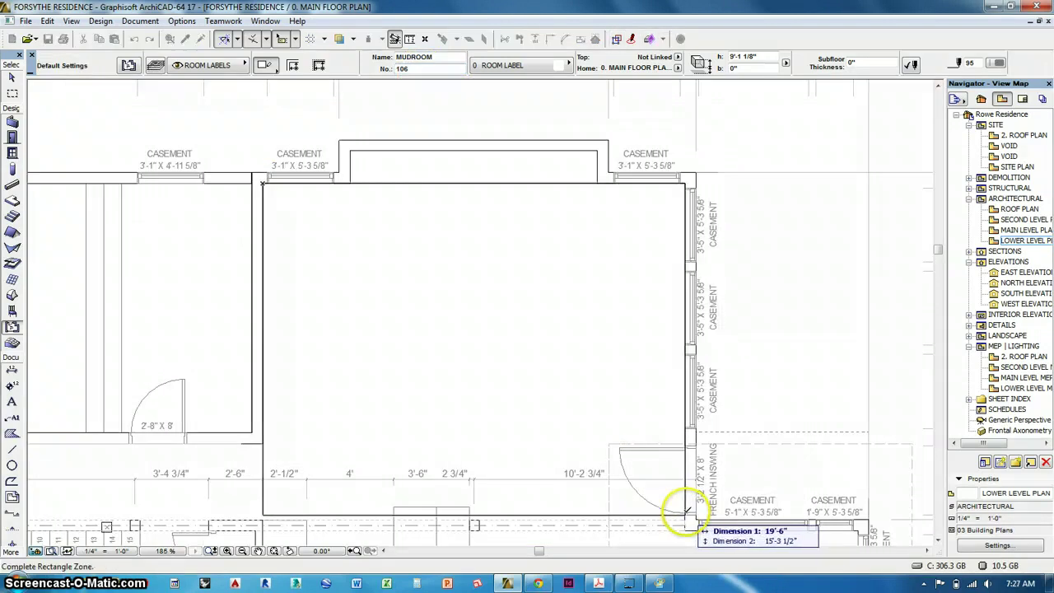
pyautogui.click(472, 333)
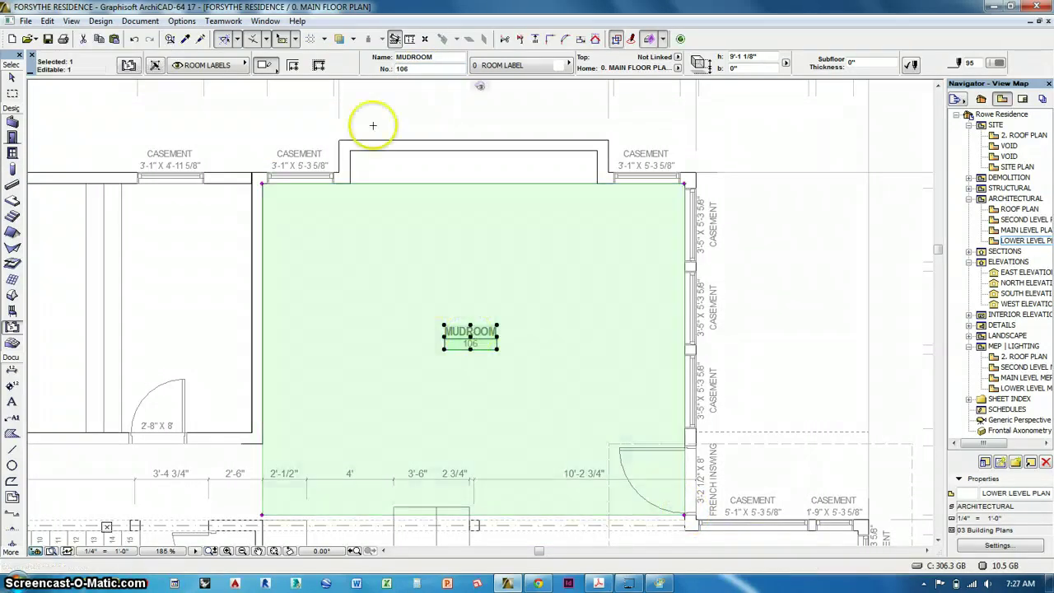
pyautogui.moveTo(422, 61); pyautogui.dragTo(364, 58)
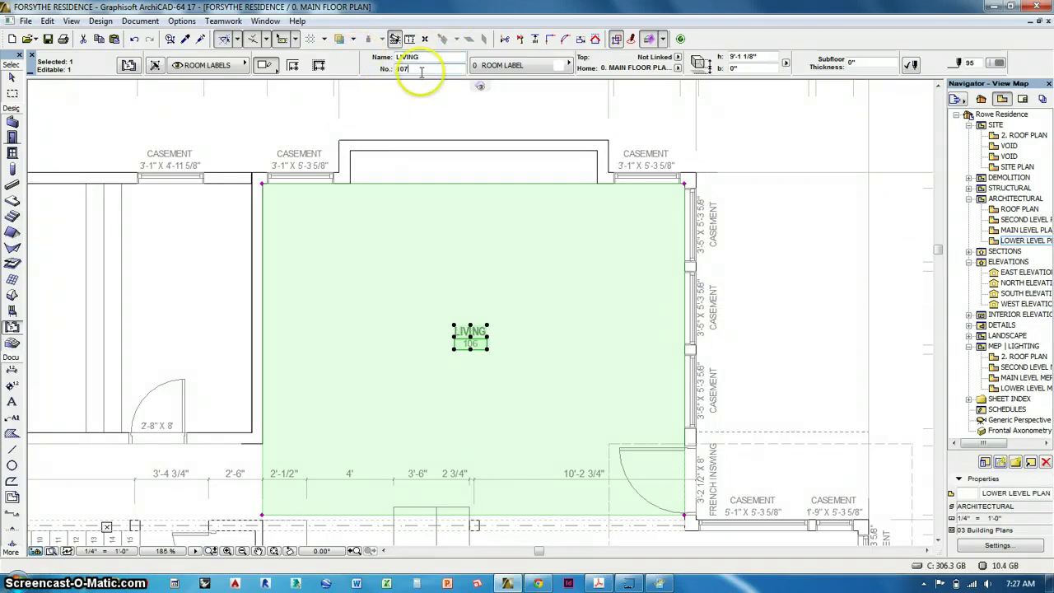
pyautogui.press('Escape')
# Examine the overall main floor plan, the general and construction notes, and the dimension strings above the garage and living room.
pyautogui.scroll(-4, 791, 267)
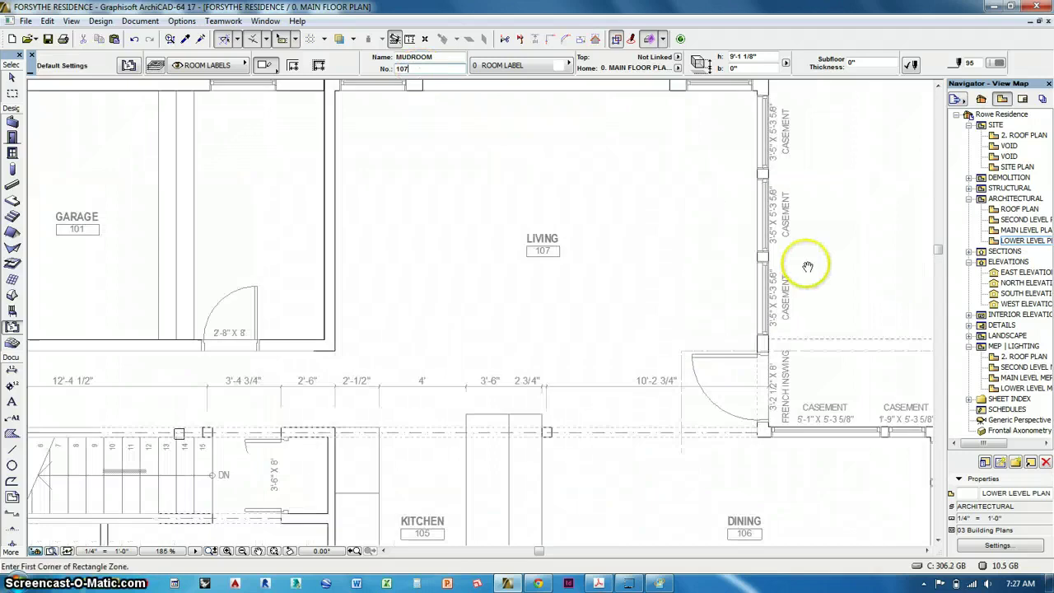
pyautogui.scroll(-2, 717, 282)
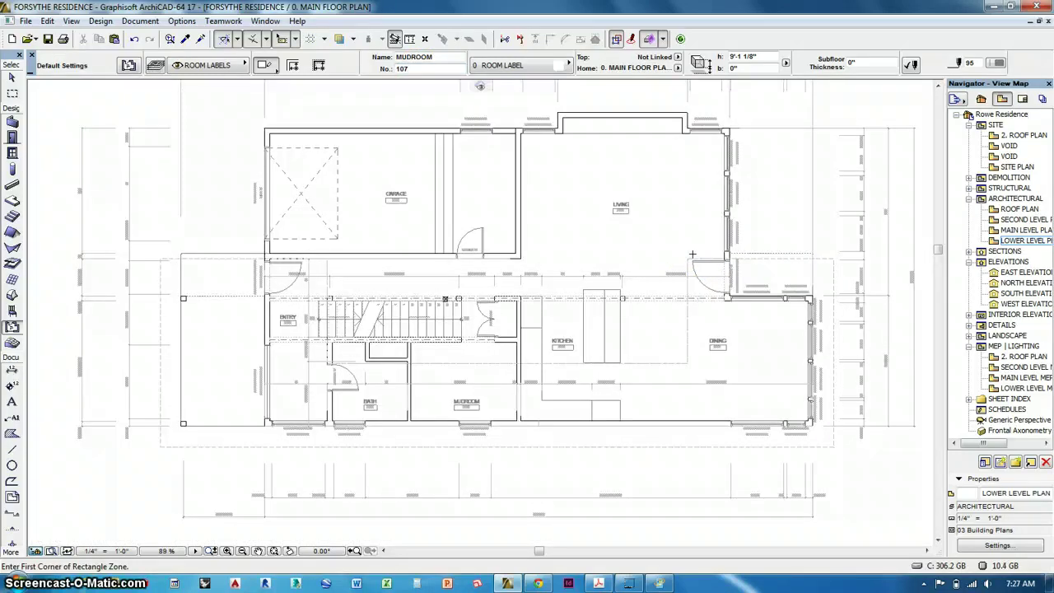
pyautogui.moveTo(648, 367); pyautogui.dragTo(618, 383, button='middle')
pyautogui.scroll(-1, 717, 343)
pyautogui.scroll(-2, 681, 437)
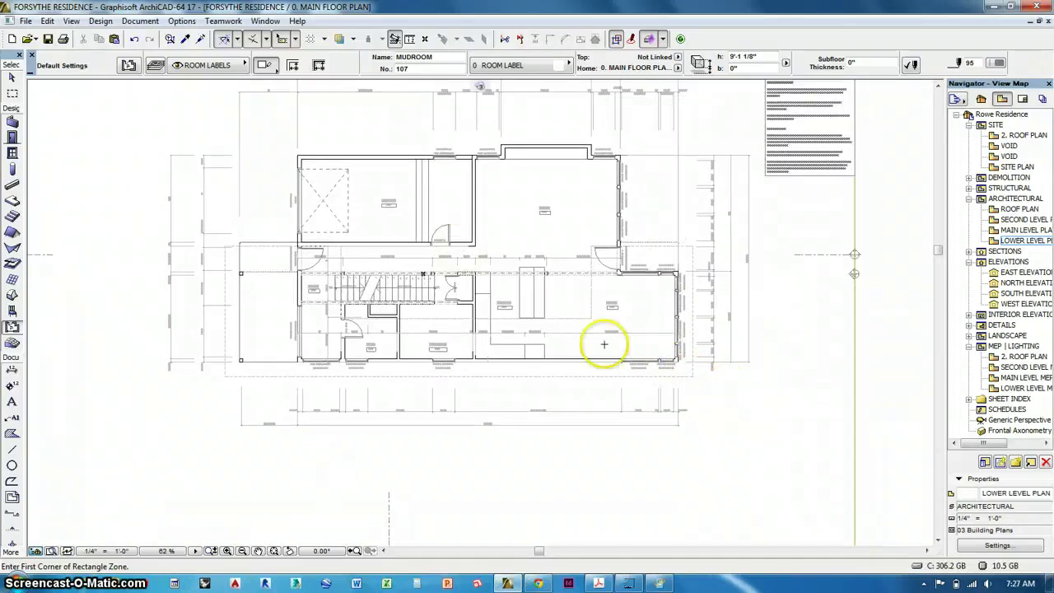
pyautogui.scroll(-3, 552, 339)
pyautogui.scroll(10, 701, 168)
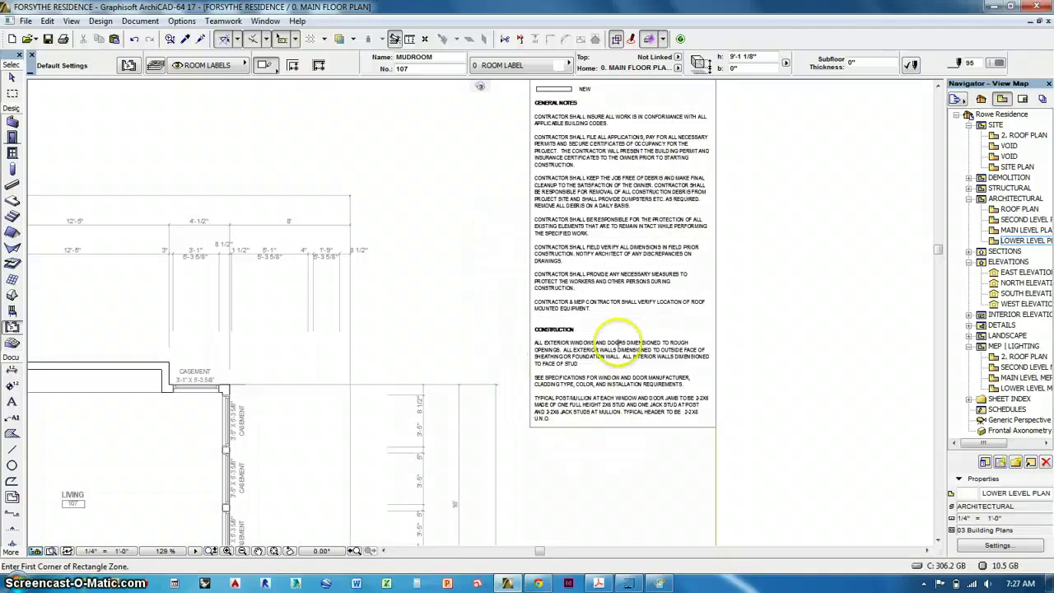
pyautogui.scroll(-6, 618, 342)
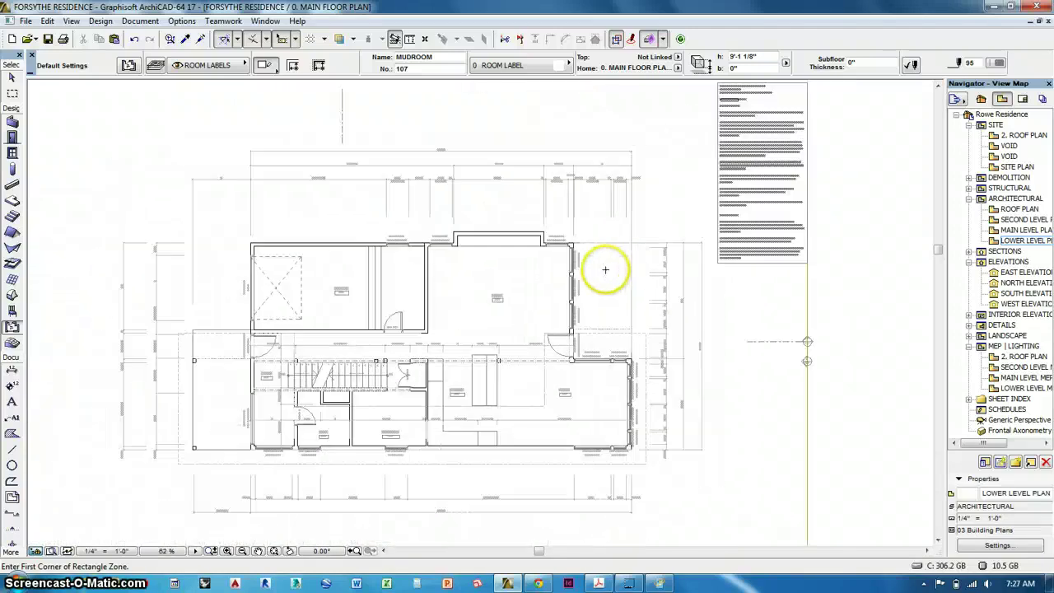
pyautogui.scroll(6, 451, 274)
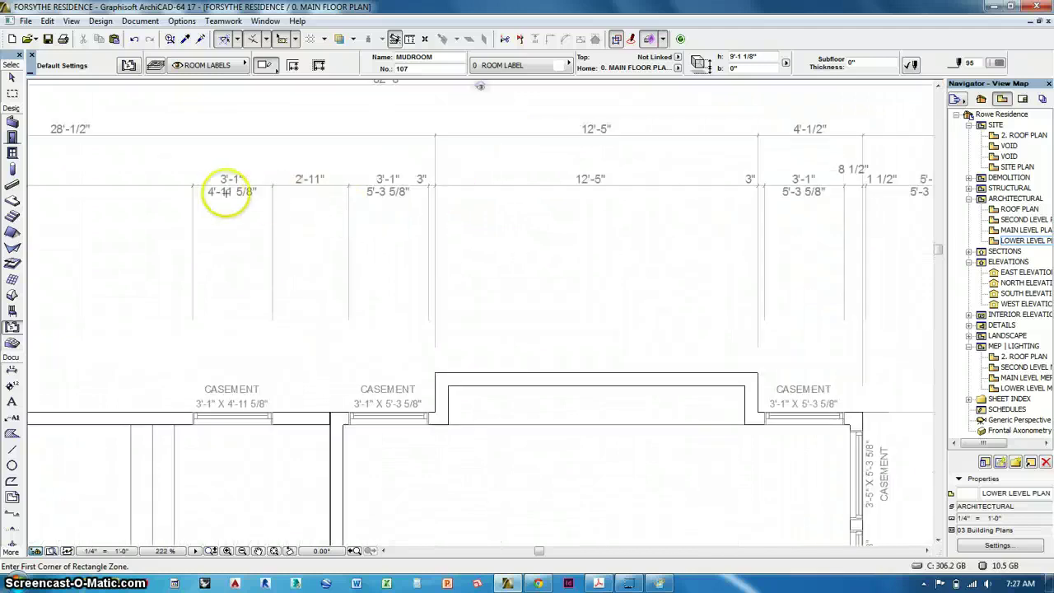
# Remove the window heights from the opening dimension string above the garage and living room, leaving only the widths.
pyautogui.scroll(-4, 494, 177)
pyautogui.moveTo(748, 345); pyautogui.dragTo(706, 257, button='middle')
pyautogui.moveTo(511, 239); pyautogui.dragTo(595, 419, button='middle')
pyautogui.scroll(1, 539, 288)
pyautogui.keyDown('shift'); pyautogui.click(539, 264); pyautogui.keyUp('shift')
pyautogui.click(128, 65)
pyautogui.click(650, 518)
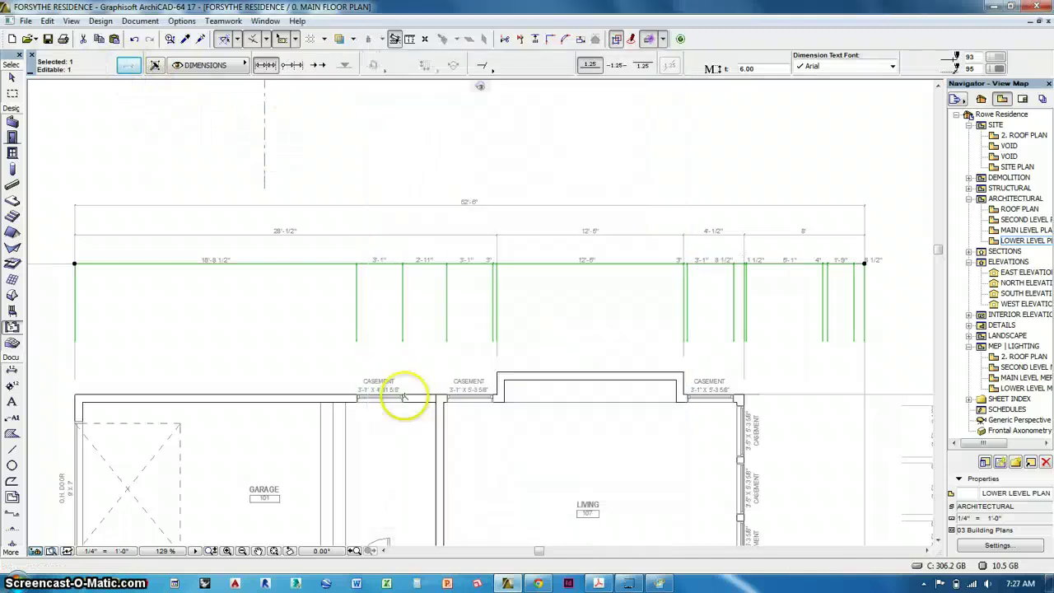
pyautogui.press('Escape')
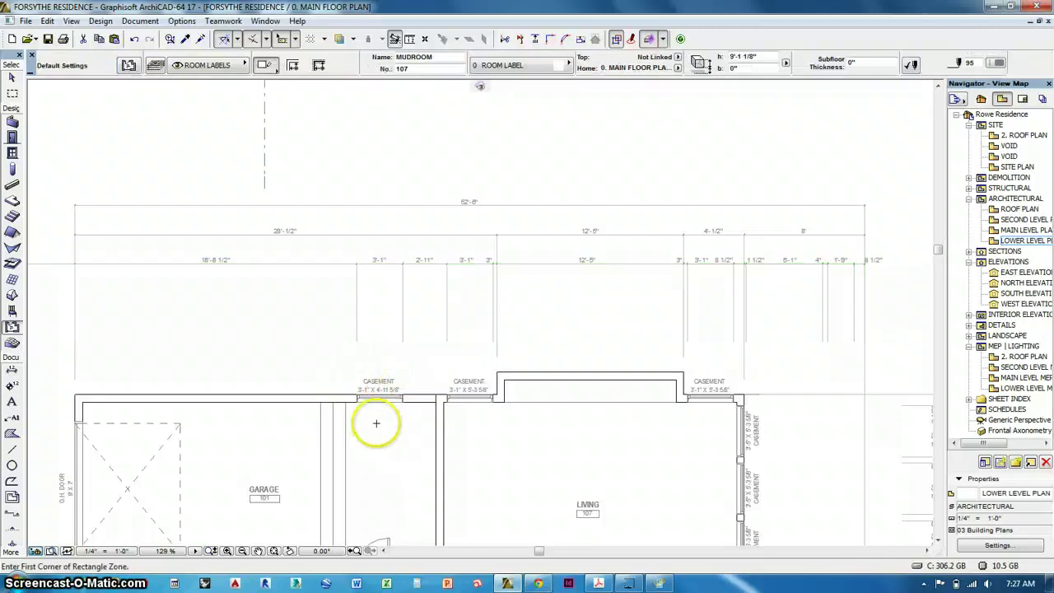
# Move the vertical building section line, ID 3, west to just inside the drawing frame's western edge.
pyautogui.scroll(5, 378, 424)
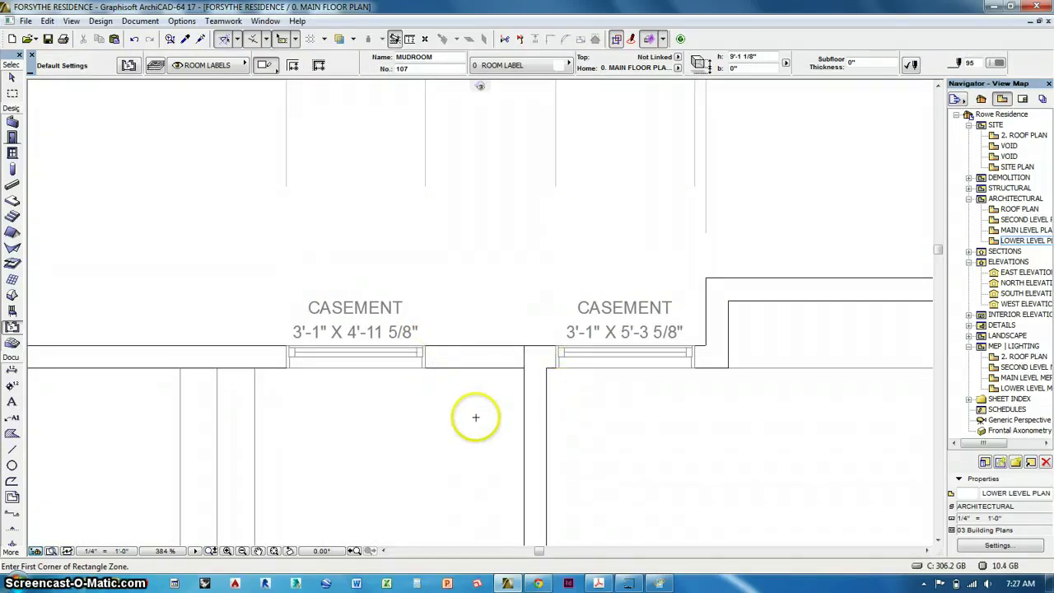
pyautogui.moveTo(476, 418); pyautogui.dragTo(518, 349, button='middle')
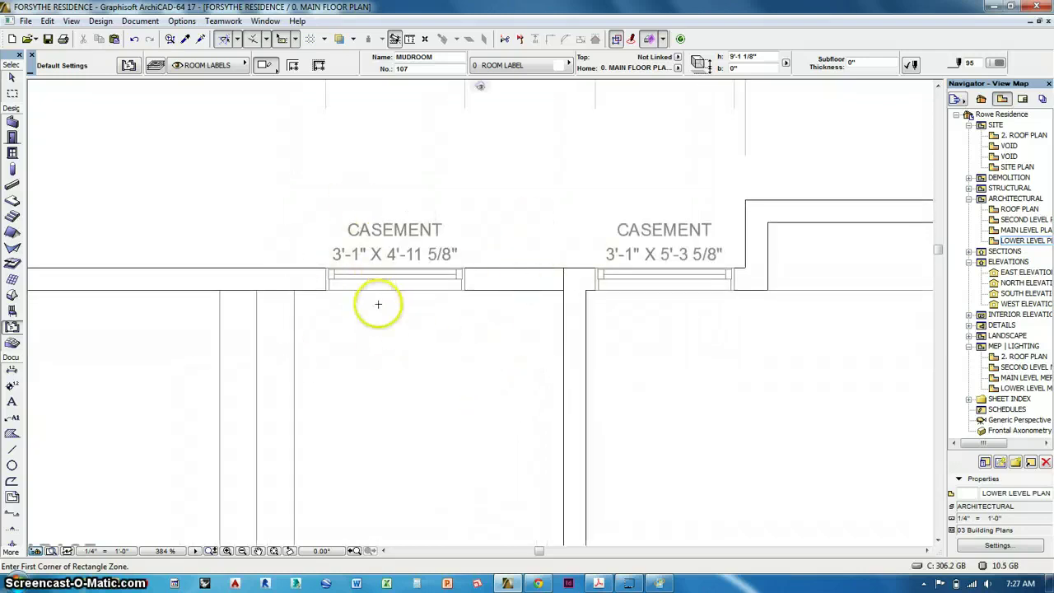
pyautogui.moveTo(381, 309); pyautogui.dragTo(405, 246, button='middle')
pyautogui.scroll(-6, 464, 240)
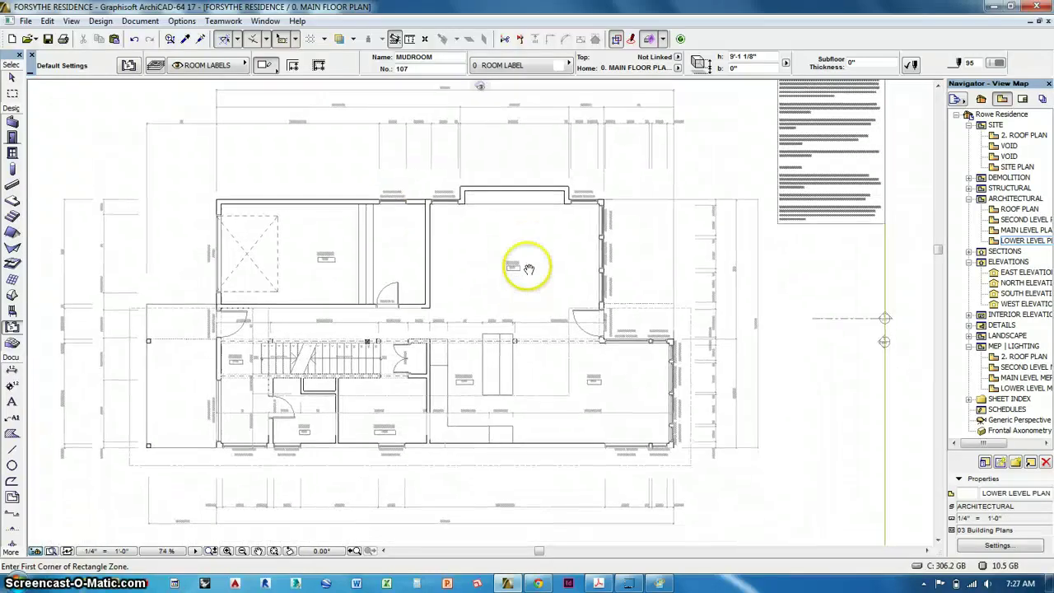
pyautogui.scroll(-1, 527, 266)
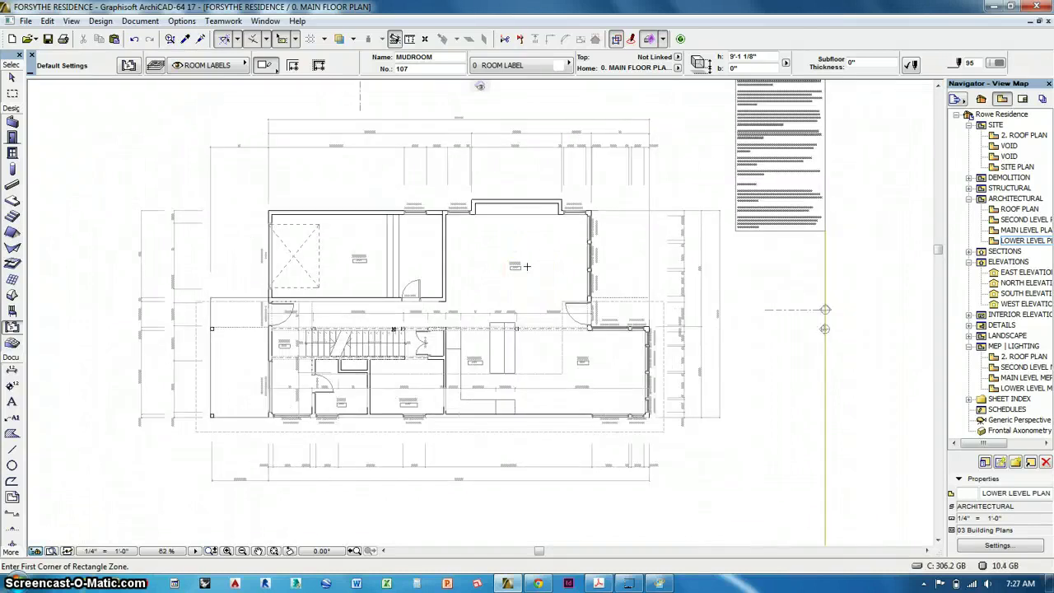
pyautogui.moveTo(526, 264); pyautogui.dragTo(541, 308, button='middle')
pyautogui.scroll(-1, 539, 304)
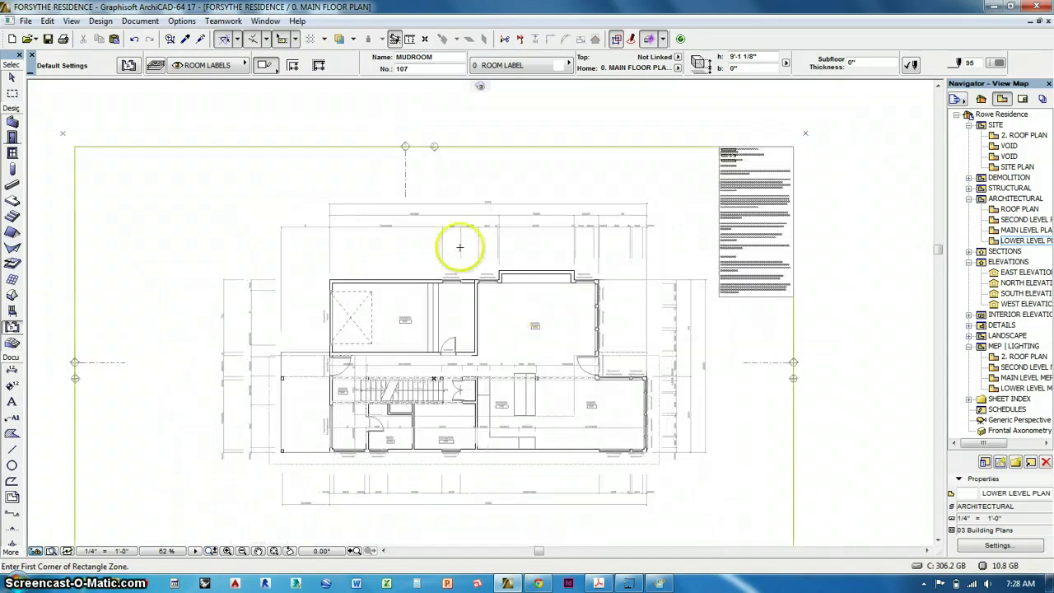
pyautogui.click(406, 175)
pyautogui.moveTo(404, 174)
pyautogui.mouseDown()
pyautogui.moveTo(242, 160)
pyautogui.moveTo(94, 176)
pyautogui.mouseUp()
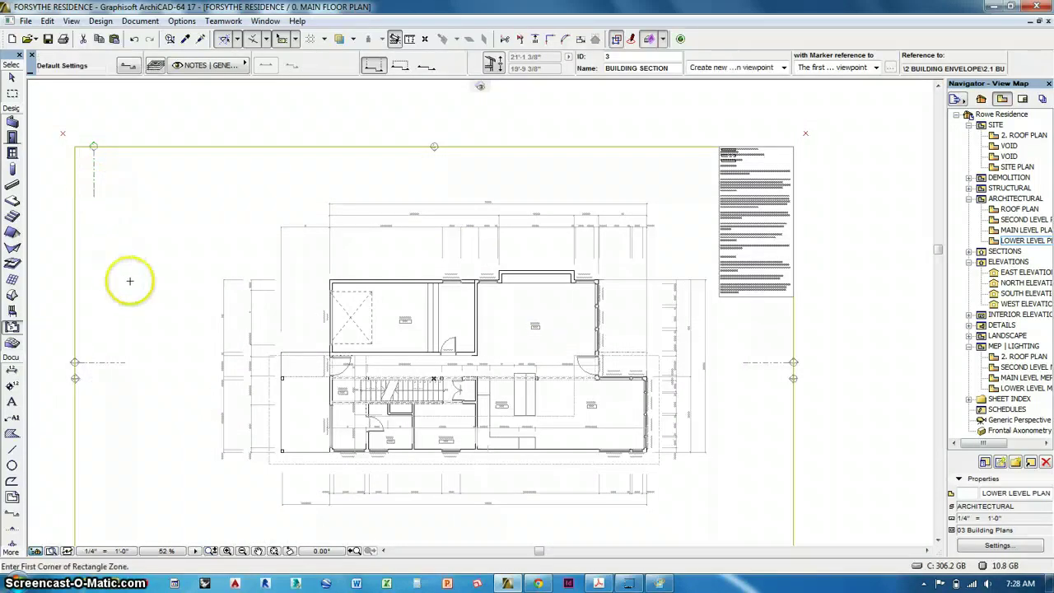
pyautogui.click(111, 363)
pyautogui.moveTo(111, 362)
pyautogui.keyDown('ctrl'); pyautogui.mouseDown()
pyautogui.moveTo(153, 221)
pyautogui.moveTo(104, 160)
pyautogui.mouseUp(); pyautogui.keyUp('ctrl')
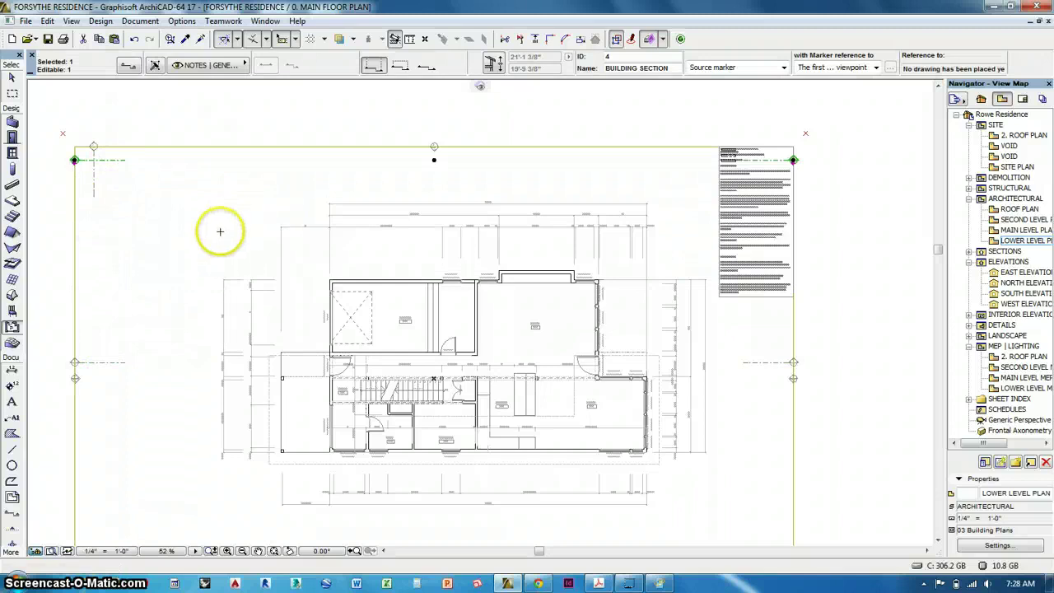
pyautogui.press('Escape')
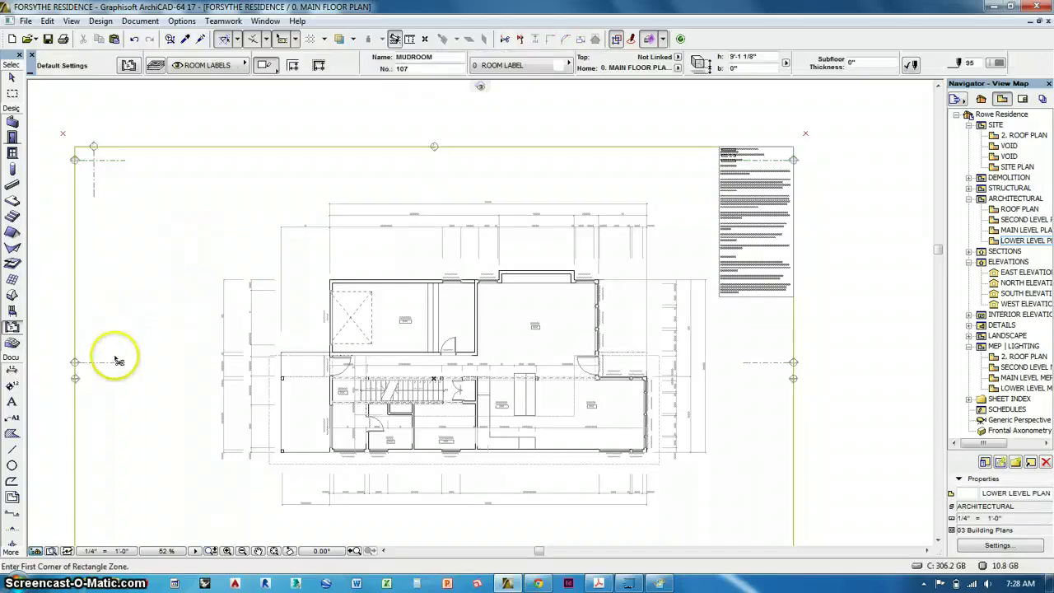
pyautogui.hotkey('ctrl', 'z')
# Move the horizontal building section line, ID 1, straight up to just below the drawing frame's upper edge.
pyautogui.hotkey('ctrl', 'd')
pyautogui.click(112, 363)
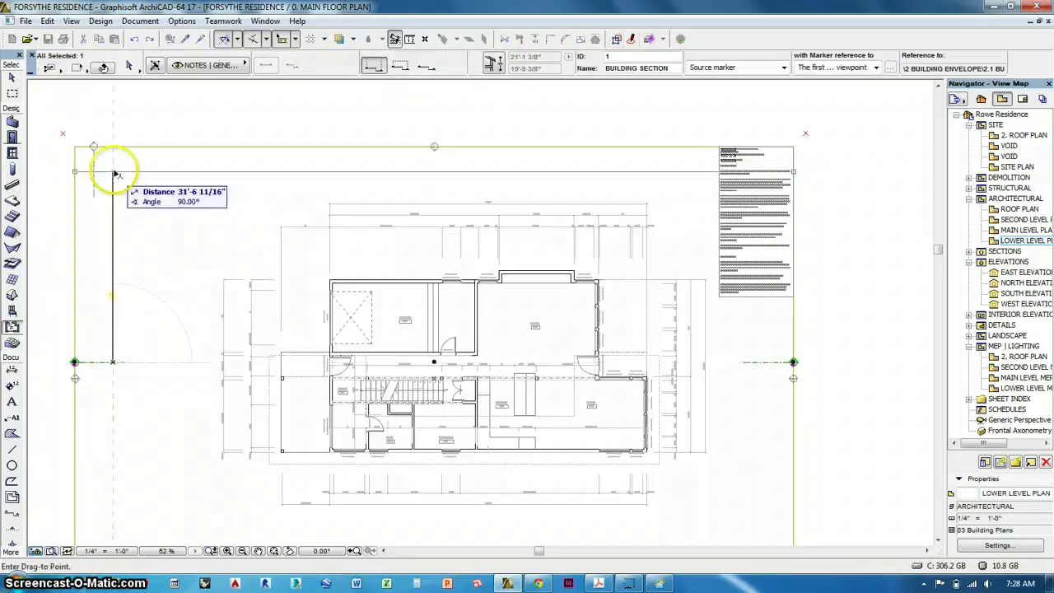
pyautogui.click(107, 160)
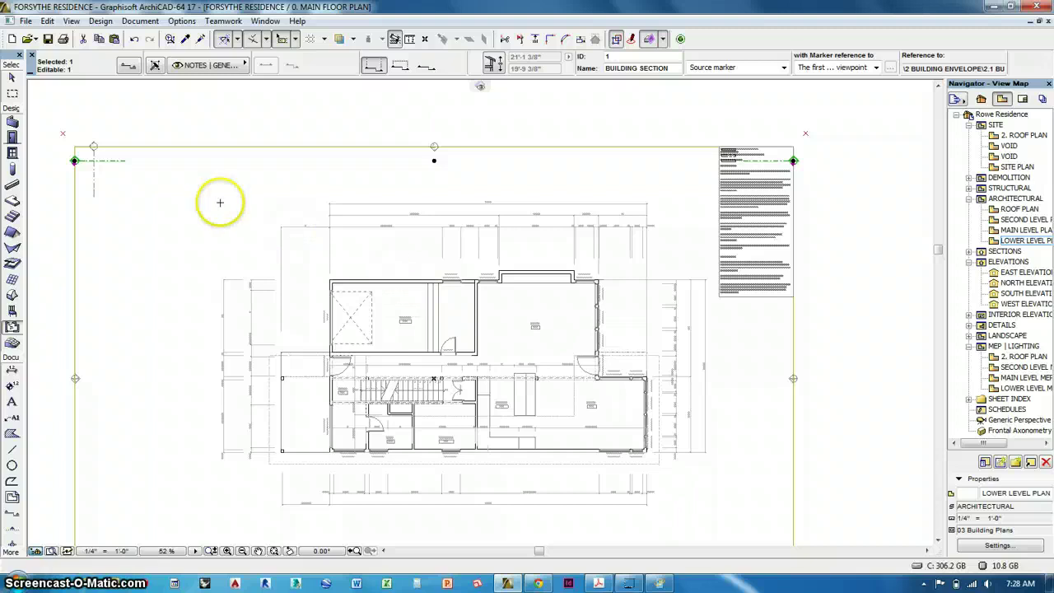
# Move the horizontal building section line, ID 1, straight down from the frame's upper edge so it cuts through the staircase.
pyautogui.press('Escape')
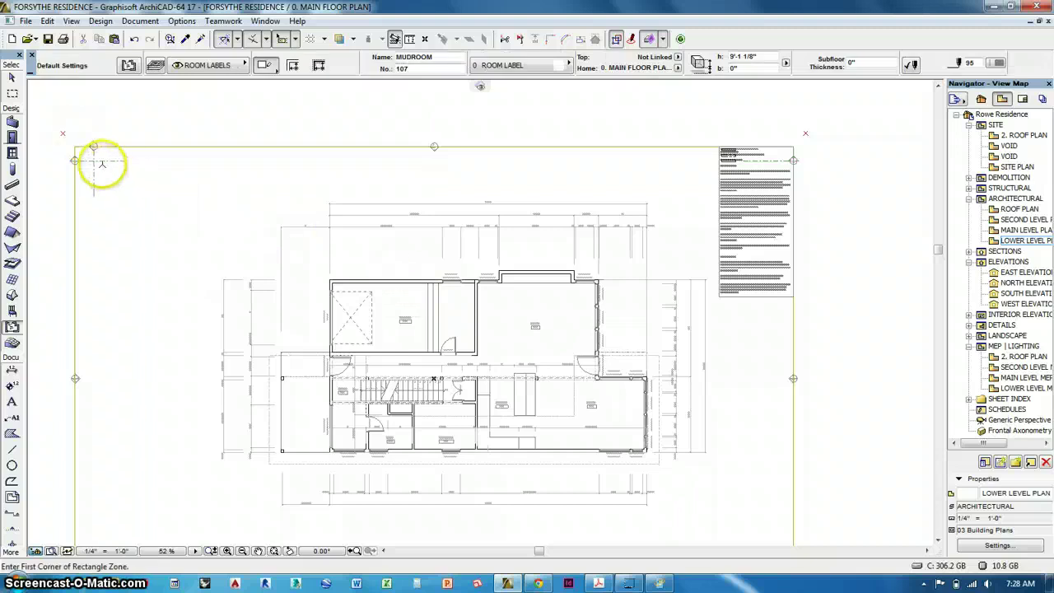
pyautogui.click(12, 79)
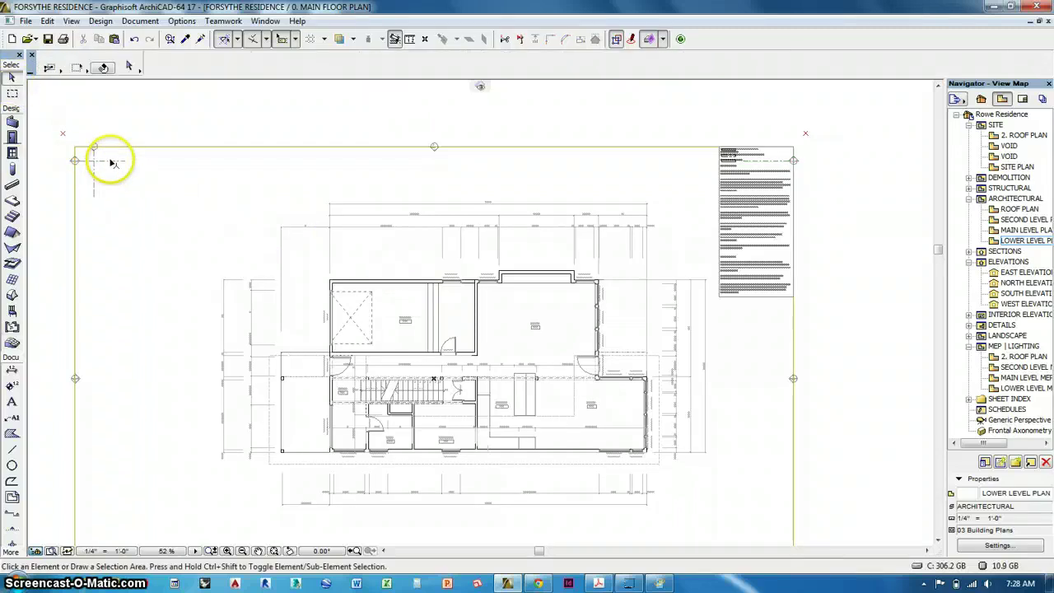
pyautogui.click(113, 162)
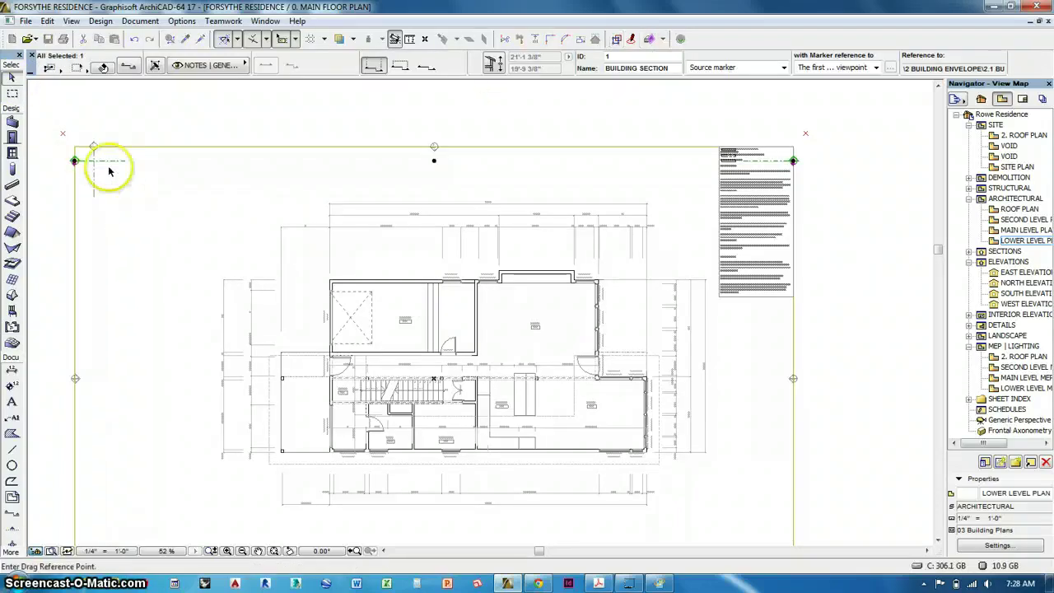
pyautogui.click(109, 161)
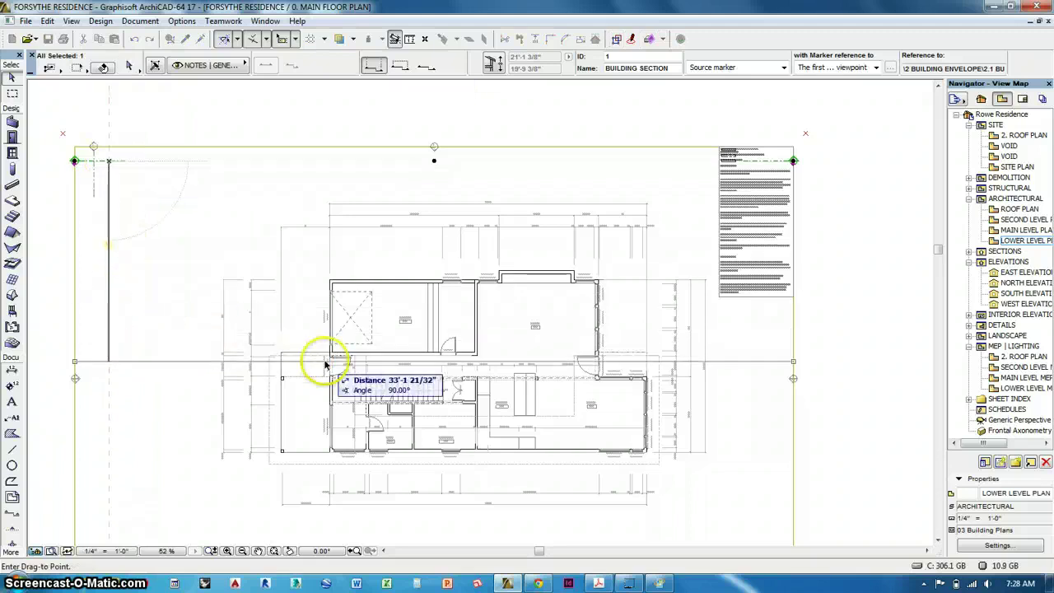
pyautogui.click(426, 398)
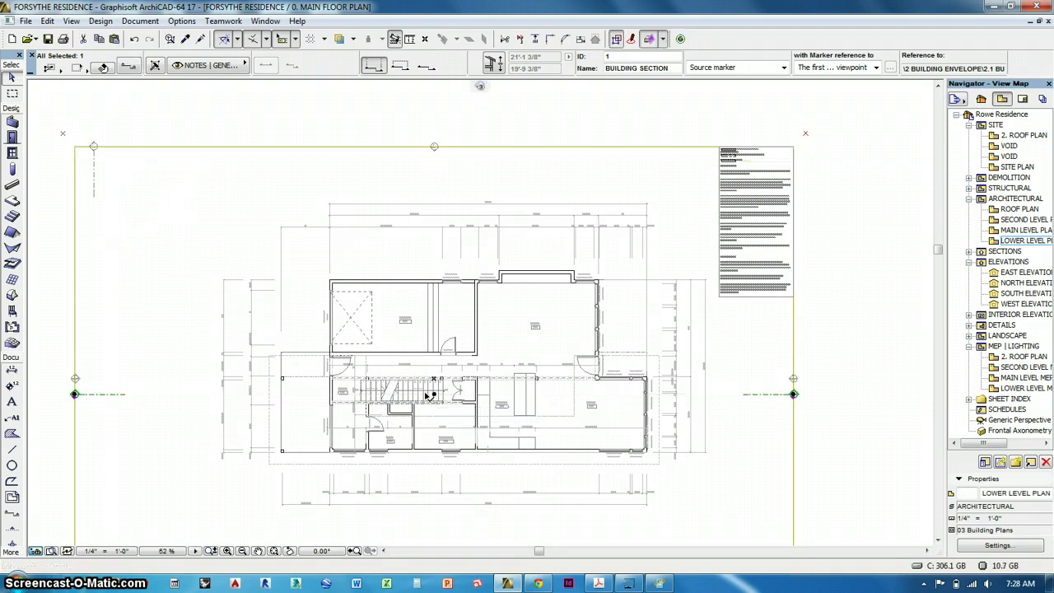
# Move the vertical building section line, ID 3, about 59'-3" east so it cuts through the garage and the hall beside the stairs.
pyautogui.click(104, 167)
pyautogui.click(99, 167)
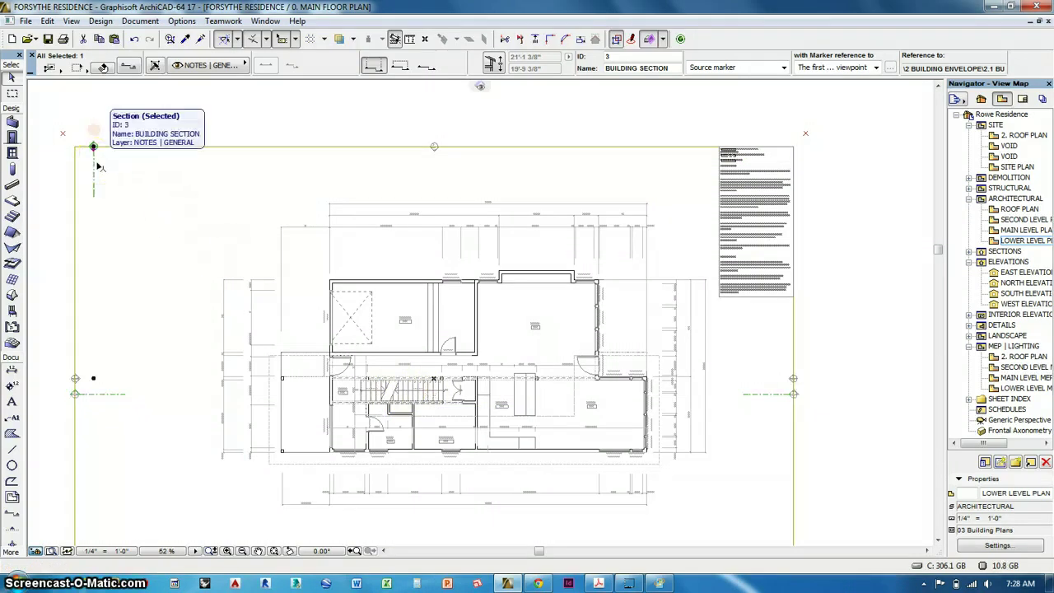
pyautogui.click(94, 162)
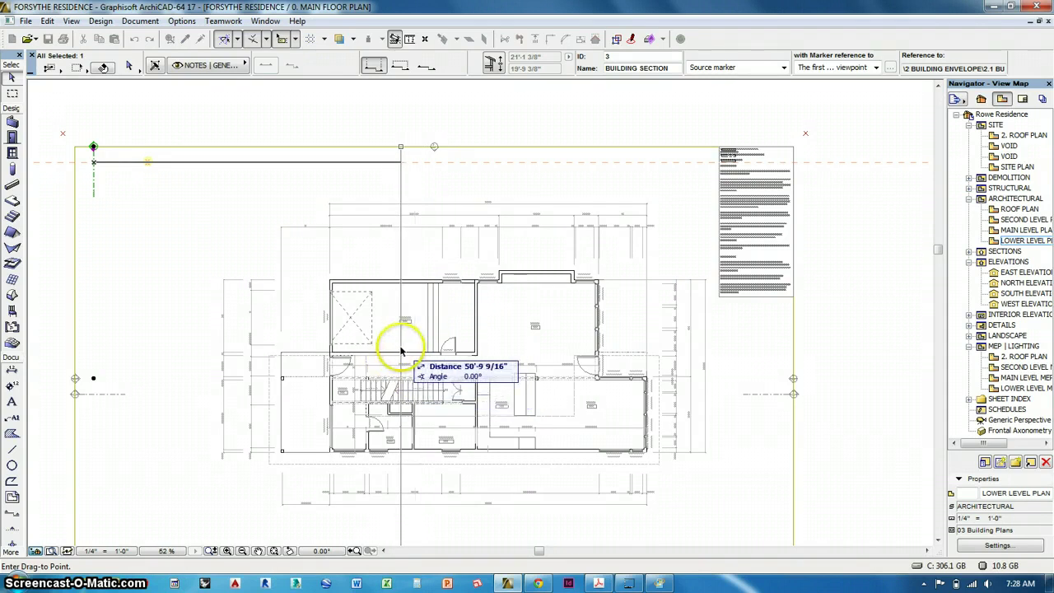
pyautogui.moveTo(401, 351); pyautogui.dragTo(450, 363)
pyautogui.click(451, 362)
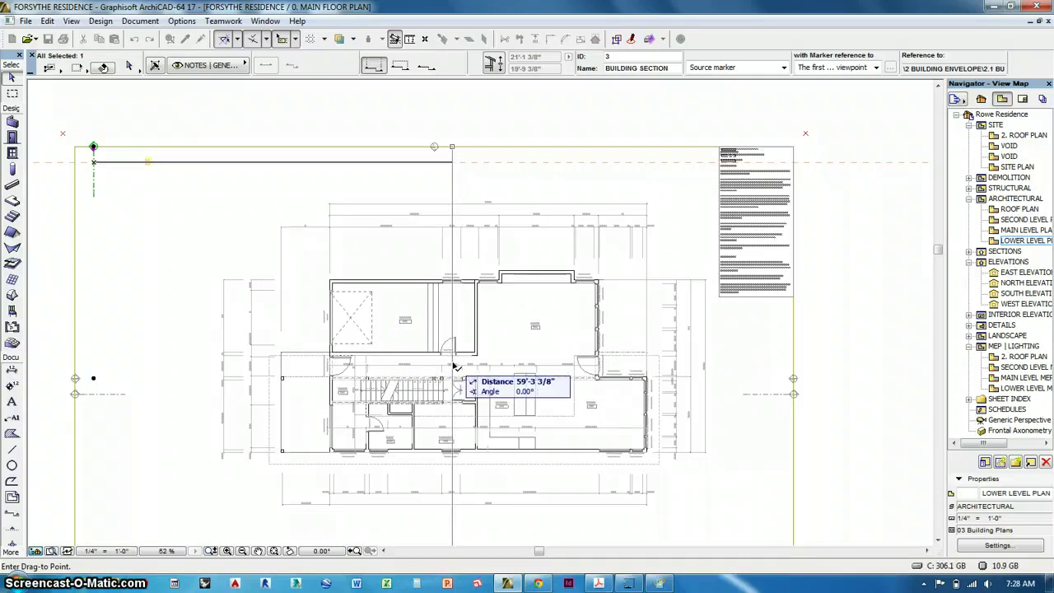
pyautogui.click(453, 366)
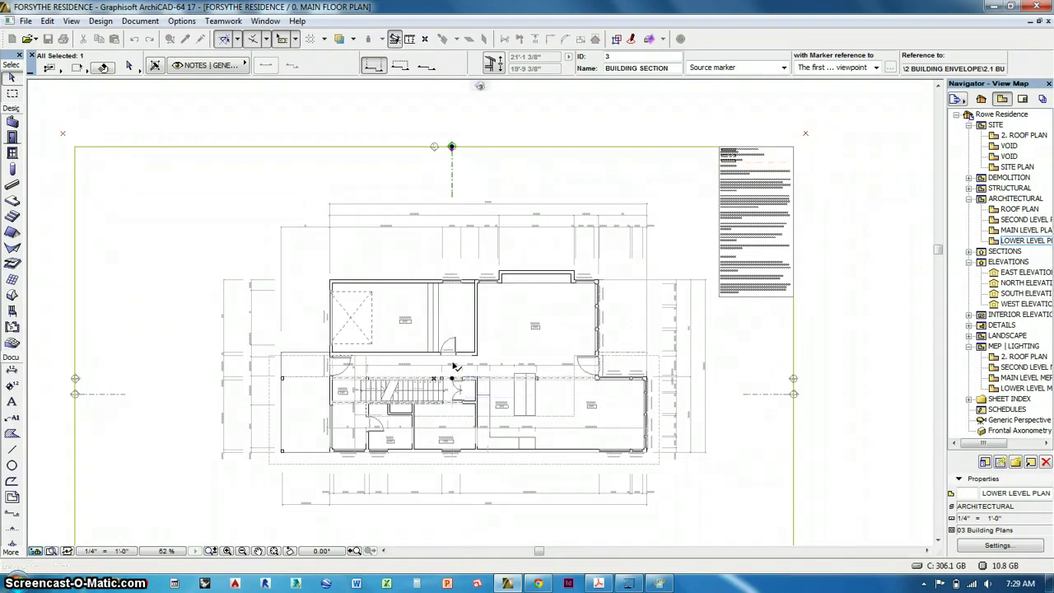
pyautogui.click(461, 367)
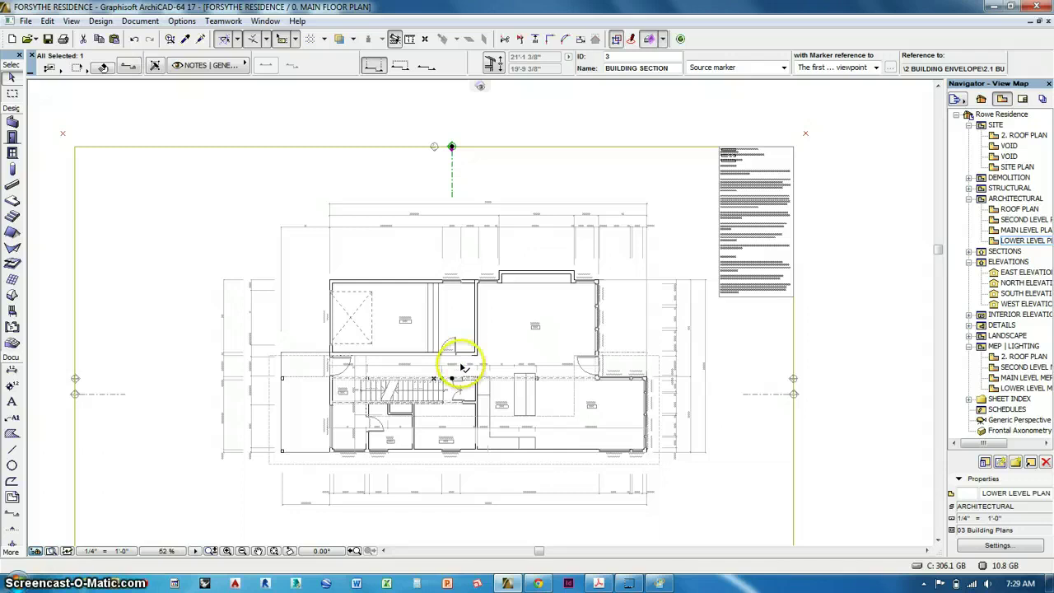
# Open the section view of building section line ID 3 and bring the whole cut building into view.
pyautogui.rightClick(468, 169)
pyautogui.click(477, 215)
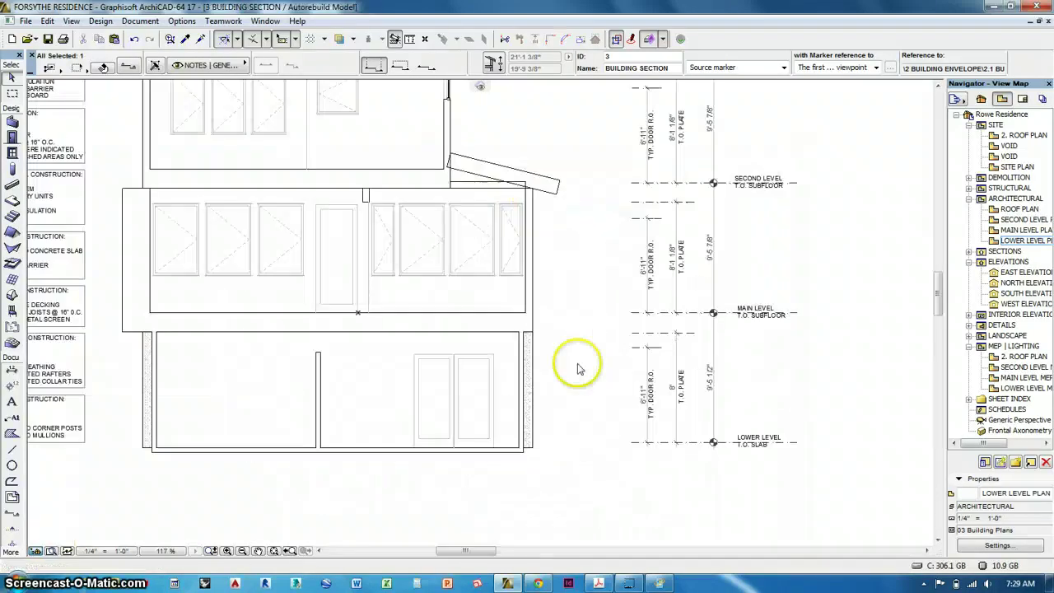
pyautogui.scroll(-4, 641, 511)
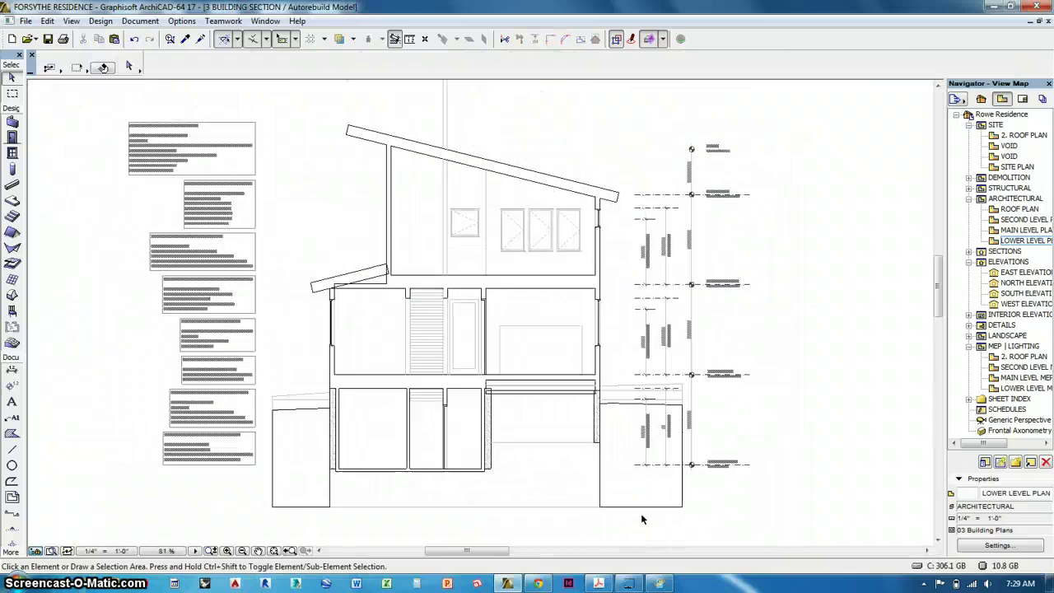
pyautogui.scroll(-1, 643, 518)
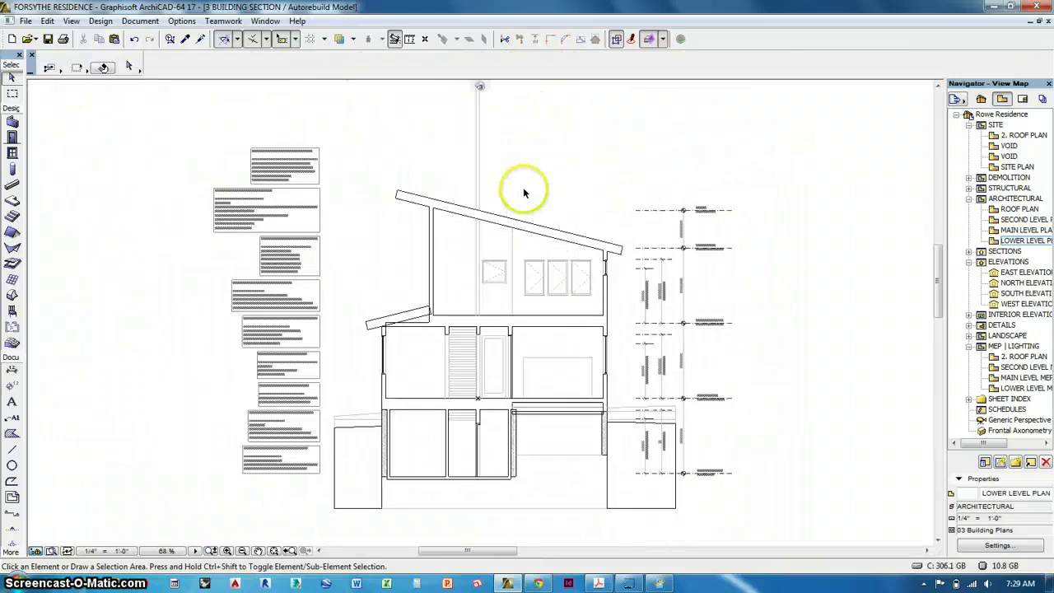
# Delete the narrow vertical element that rises through the upper roof in the building section.
pyautogui.click(481, 159)
pyautogui.moveTo(536, 201); pyautogui.dragTo(581, 282, button='middle')
pyautogui.press('Delete')
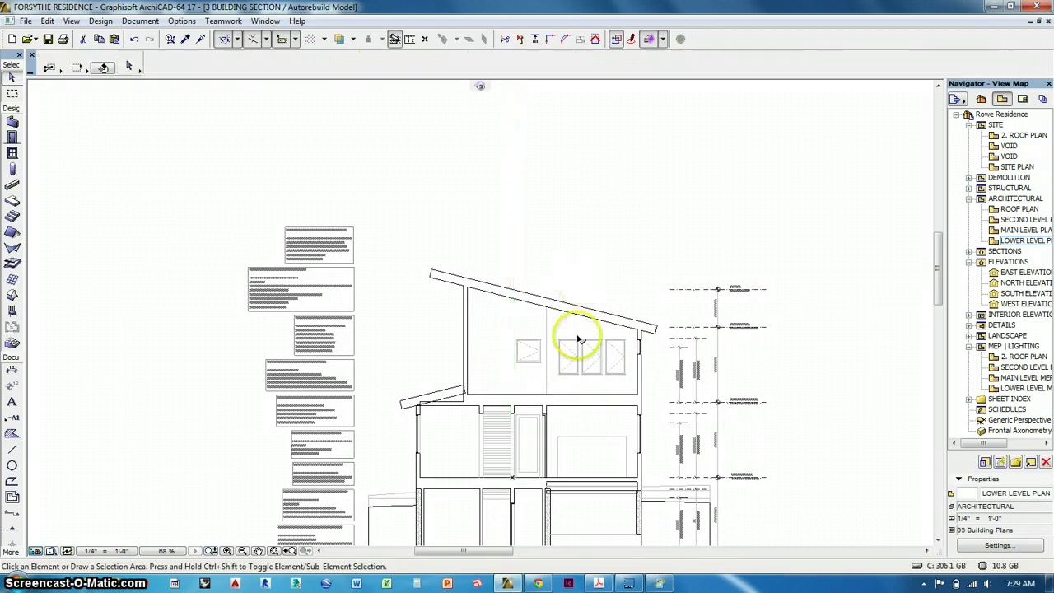
# Examine the building section's floors, stairs, low roof, foundation, terrain cut and level dimensions.
pyautogui.moveTo(578, 339); pyautogui.dragTo(547, 158, button='middle')
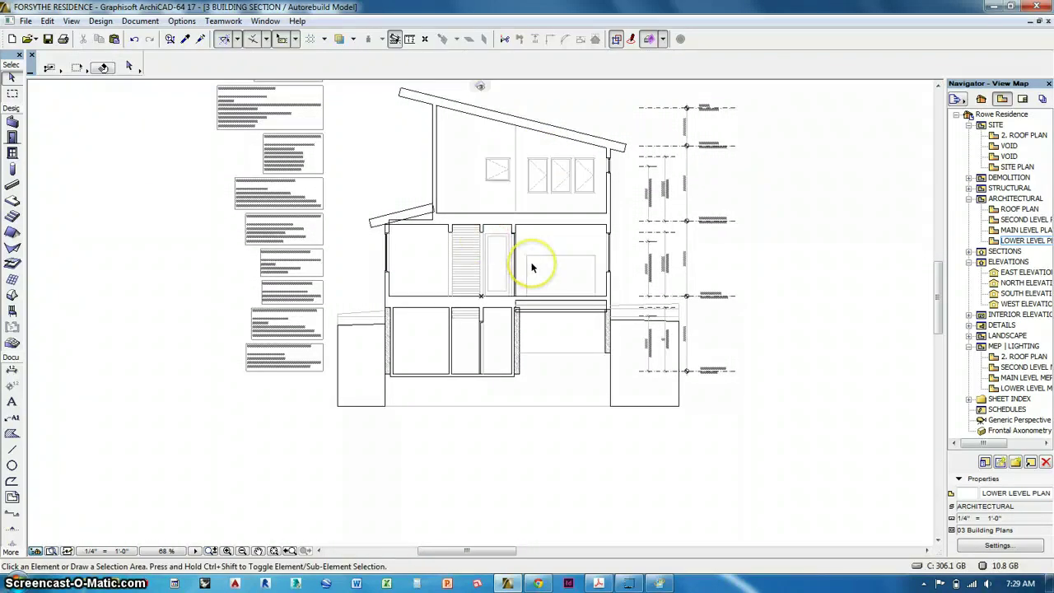
pyautogui.scroll(4, 418, 224)
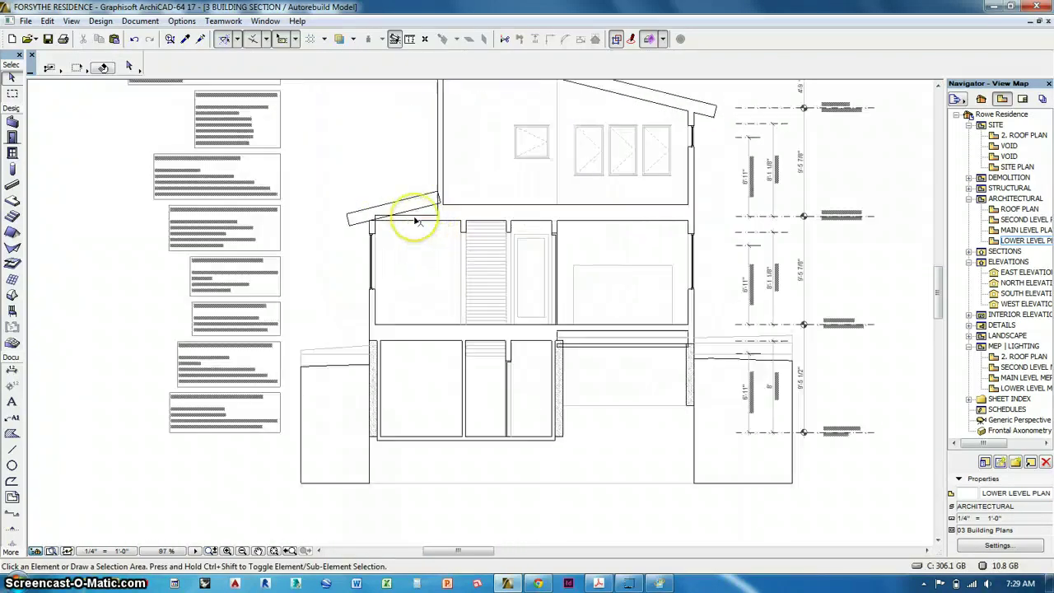
pyautogui.scroll(1, 415, 219)
pyautogui.scroll(-3, 413, 216)
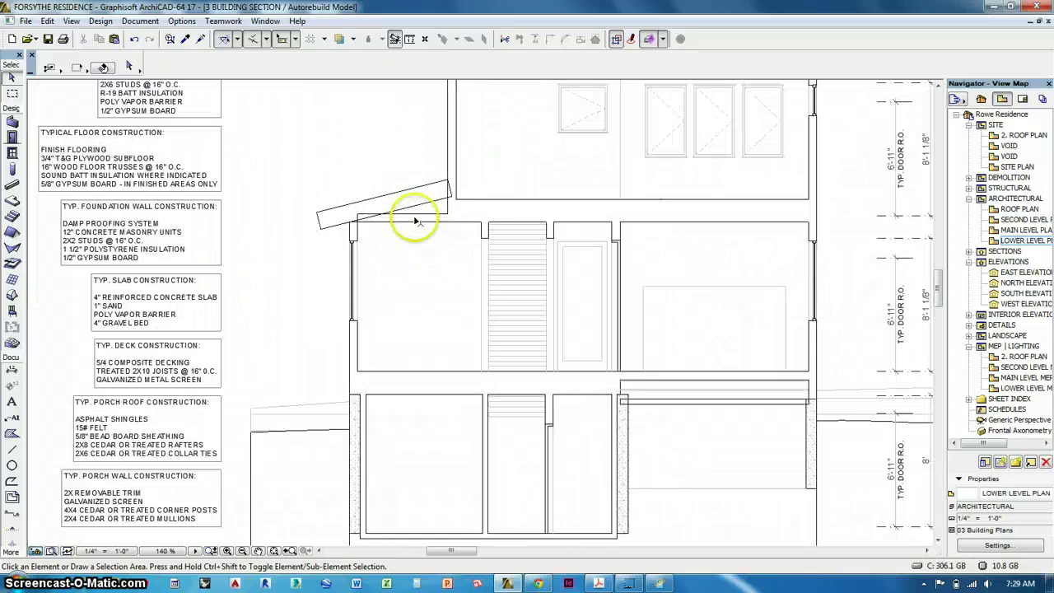
pyautogui.moveTo(556, 281)
pyautogui.mouseDown(button='middle')
pyautogui.moveTo(548, 379)
pyautogui.moveTo(591, 158)
pyautogui.moveTo(529, 334)
pyautogui.moveTo(606, 210)
pyautogui.moveTo(604, 134)
pyautogui.mouseUp(button='middle')
pyautogui.moveTo(632, 336); pyautogui.dragTo(596, 336, button='middle')
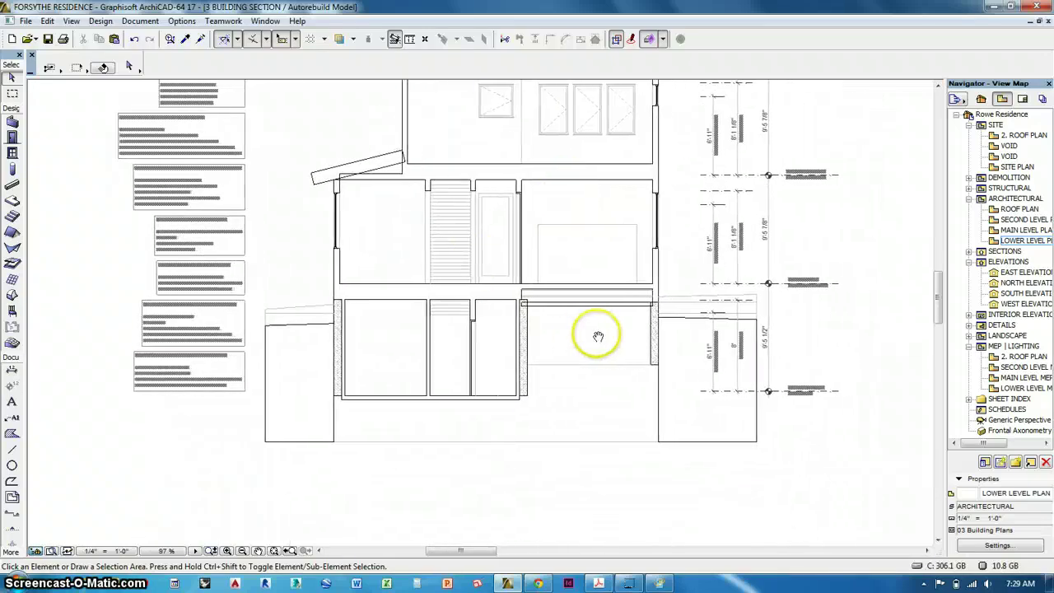
pyautogui.scroll(1, 625, 333)
pyautogui.scroll(3, 624, 333)
pyautogui.scroll(-4, 478, 301)
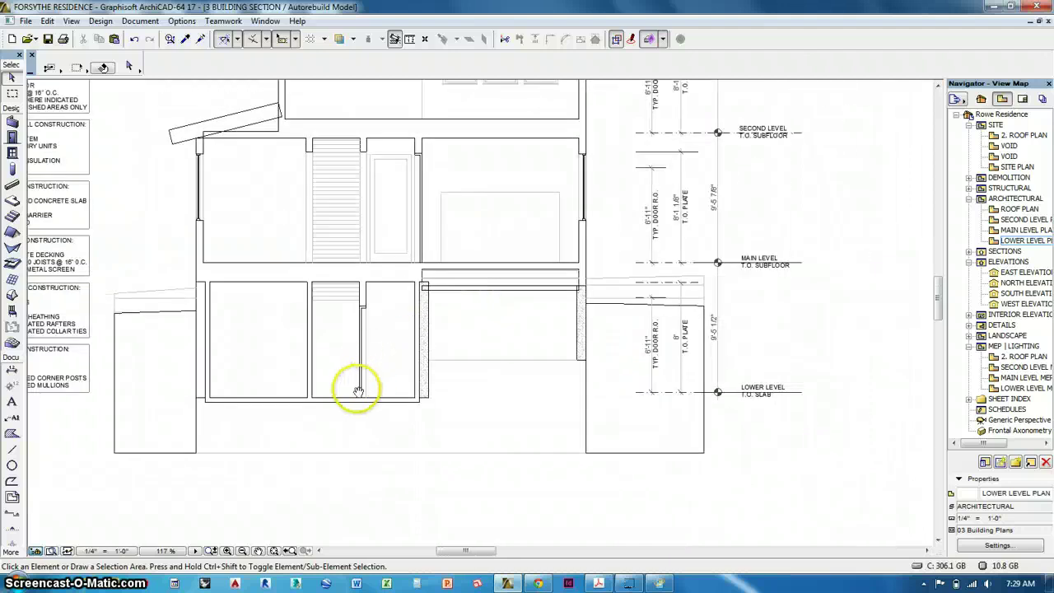
pyautogui.moveTo(381, 433); pyautogui.dragTo(484, 449, button='middle')
pyautogui.scroll(-1, 484, 450)
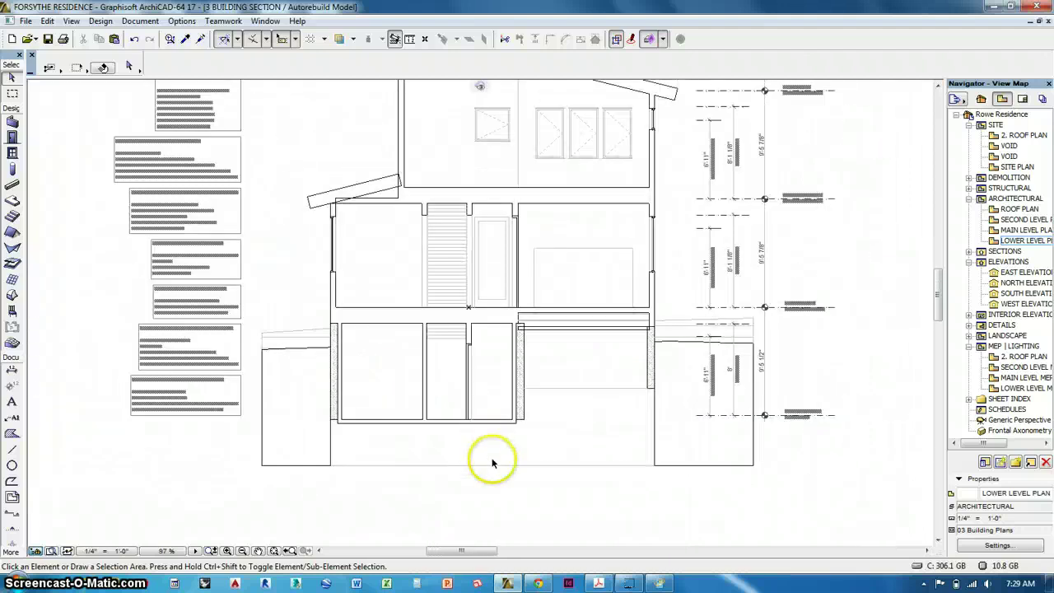
pyautogui.scroll(-1, 494, 525)
pyautogui.moveTo(708, 290); pyautogui.dragTo(690, 305, button='middle')
pyautogui.moveTo(292, 232); pyautogui.dragTo(318, 304, button='middle')
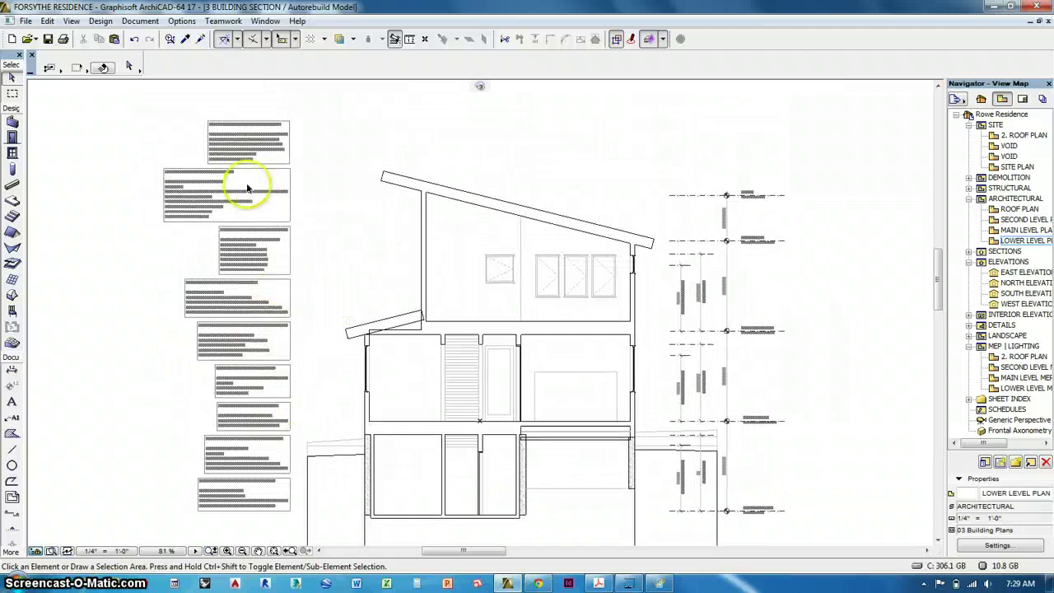
# Review the typical flat roof, roof and wall construction notes alongside the section's roof and upper level.
pyautogui.scroll(3, 207, 165)
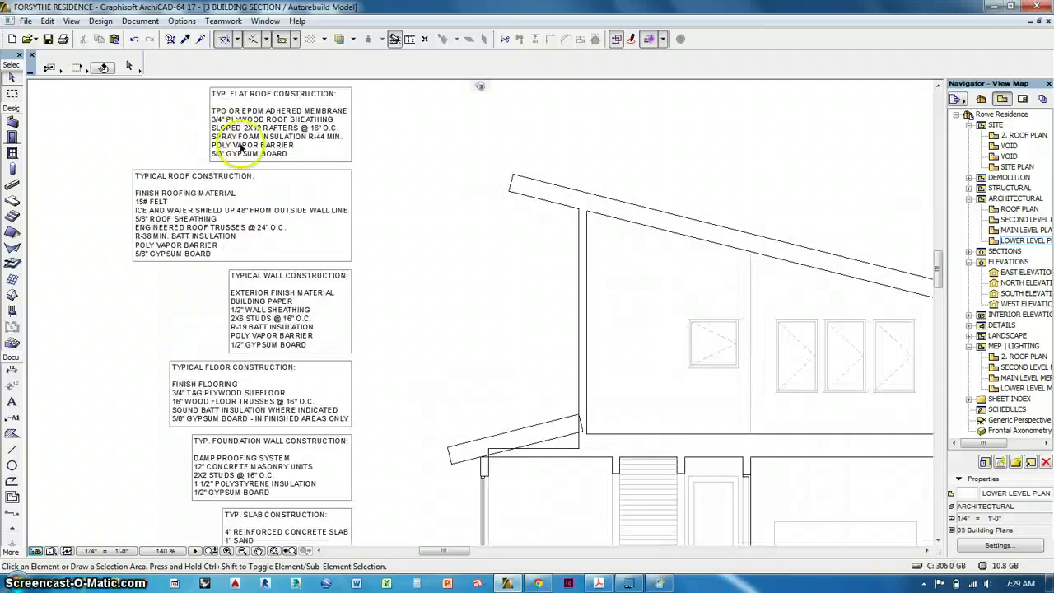
pyautogui.moveTo(424, 199); pyautogui.dragTo(223, 197, button='middle')
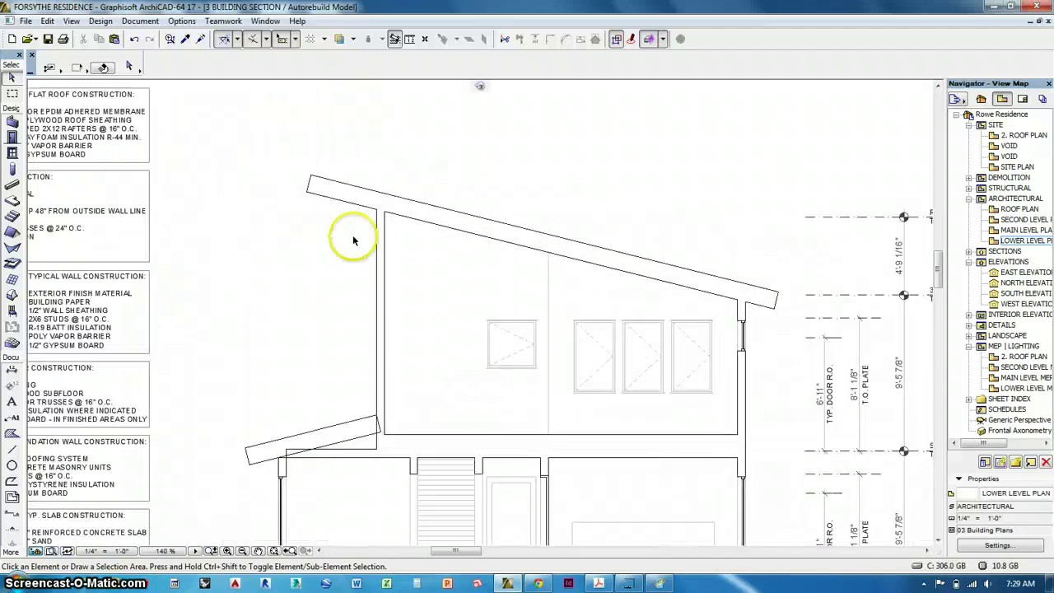
pyautogui.moveTo(445, 302); pyautogui.dragTo(506, 162, button='middle')
pyautogui.scroll(-1, 339, 217)
pyautogui.moveTo(339, 217); pyautogui.dragTo(457, 398, button='middle')
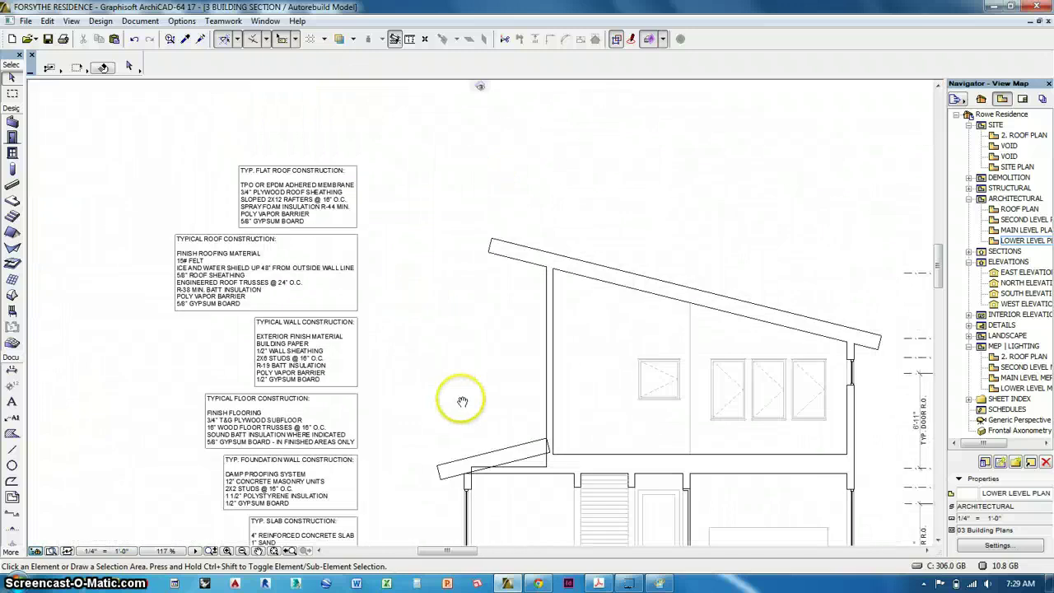
pyautogui.moveTo(647, 453); pyautogui.dragTo(541, 333, button='middle')
pyautogui.moveTo(452, 262); pyautogui.dragTo(424, 210, button='middle')
pyautogui.scroll(1, 363, 158)
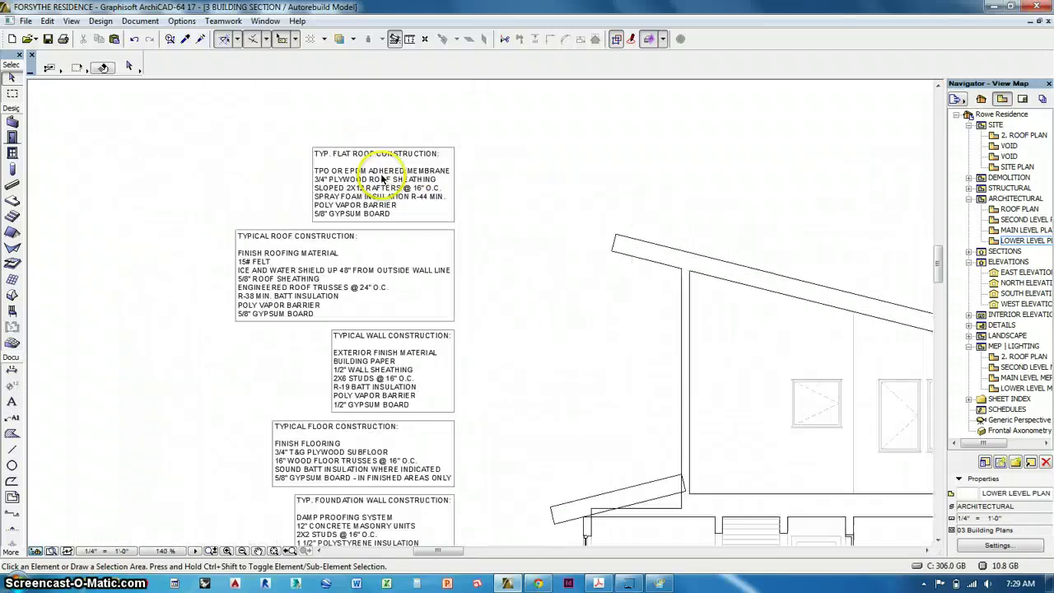
pyautogui.scroll(1, 386, 177)
pyautogui.moveTo(439, 317); pyautogui.dragTo(426, 217, button='middle')
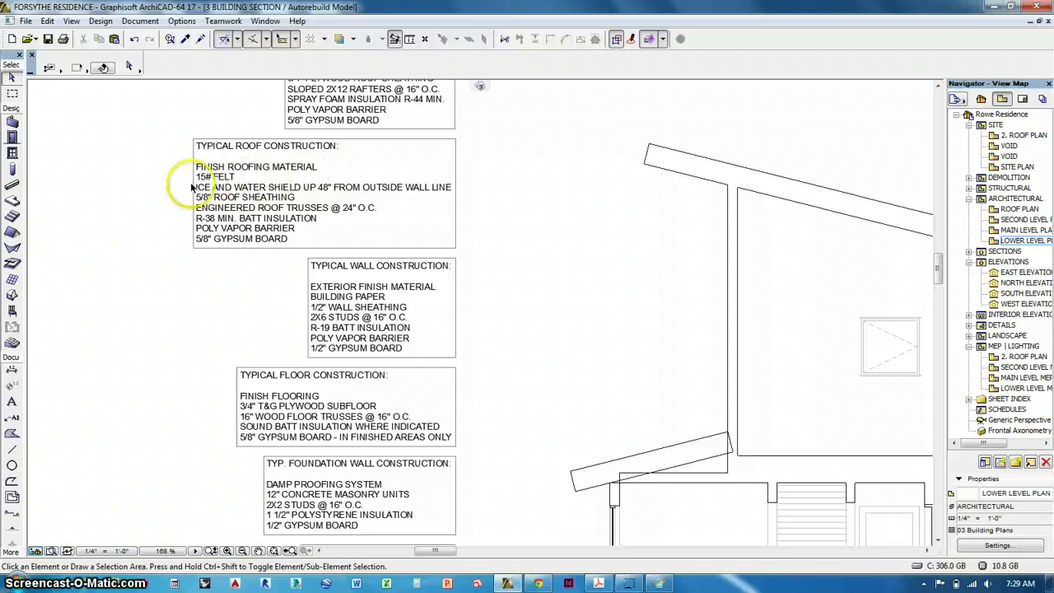
pyautogui.moveTo(396, 284); pyautogui.dragTo(376, 187, button='middle')
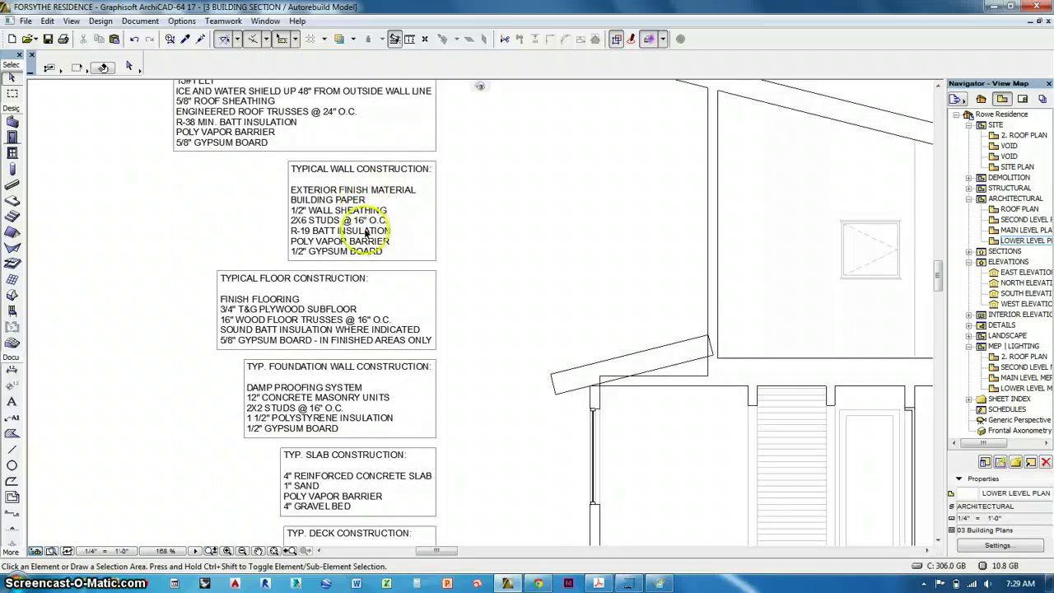
# Review the typical floor, foundation wall, slab, deck and porch construction notes beside the section.
pyautogui.click(11, 402)
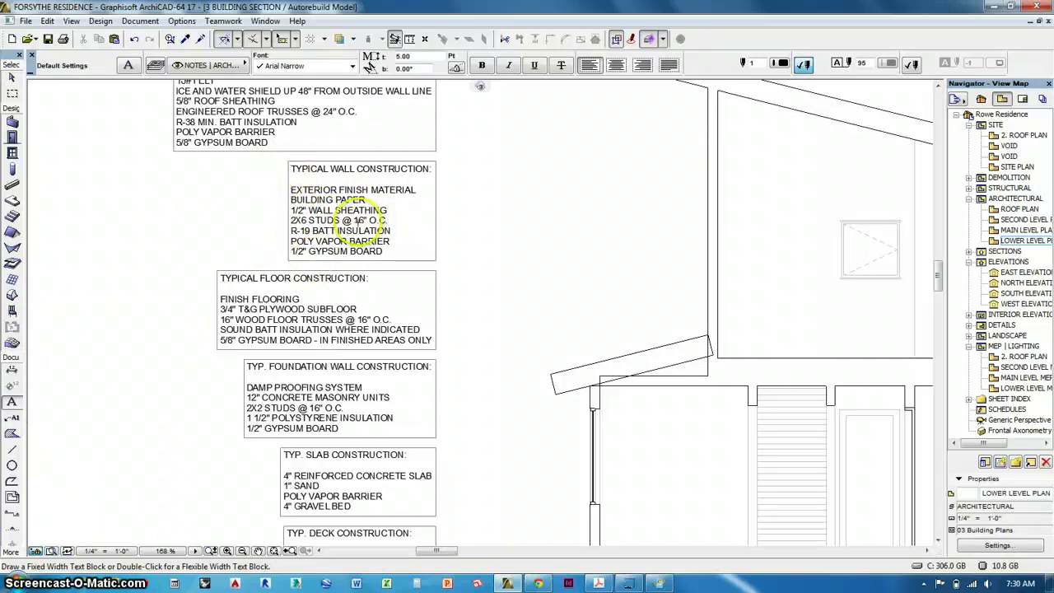
pyautogui.click(11, 77)
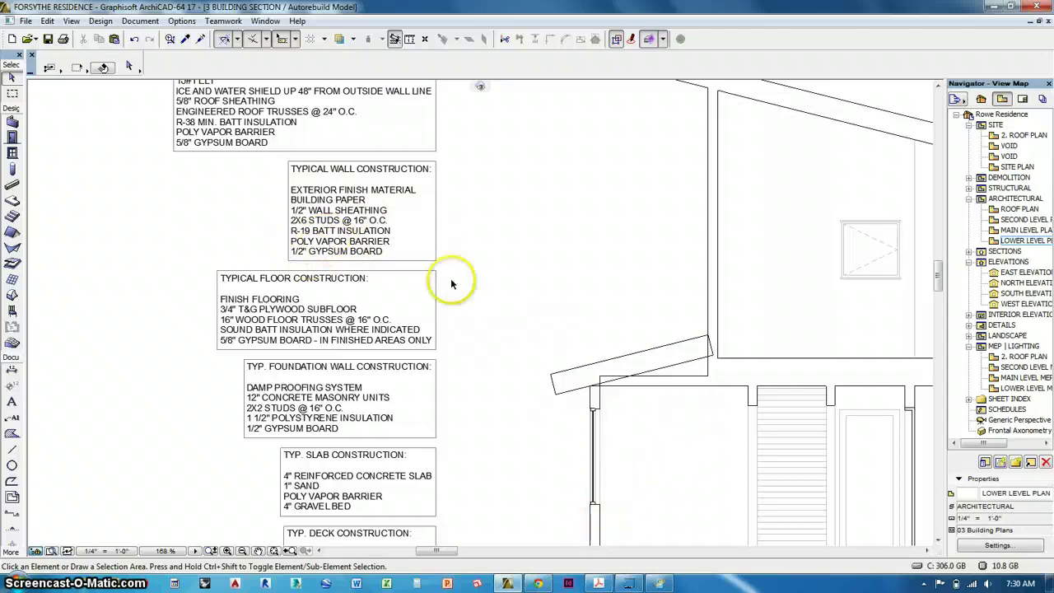
pyautogui.moveTo(414, 302)
pyautogui.mouseDown(button='middle')
pyautogui.moveTo(419, 217)
pyautogui.moveTo(439, 186)
pyautogui.mouseUp(button='middle')
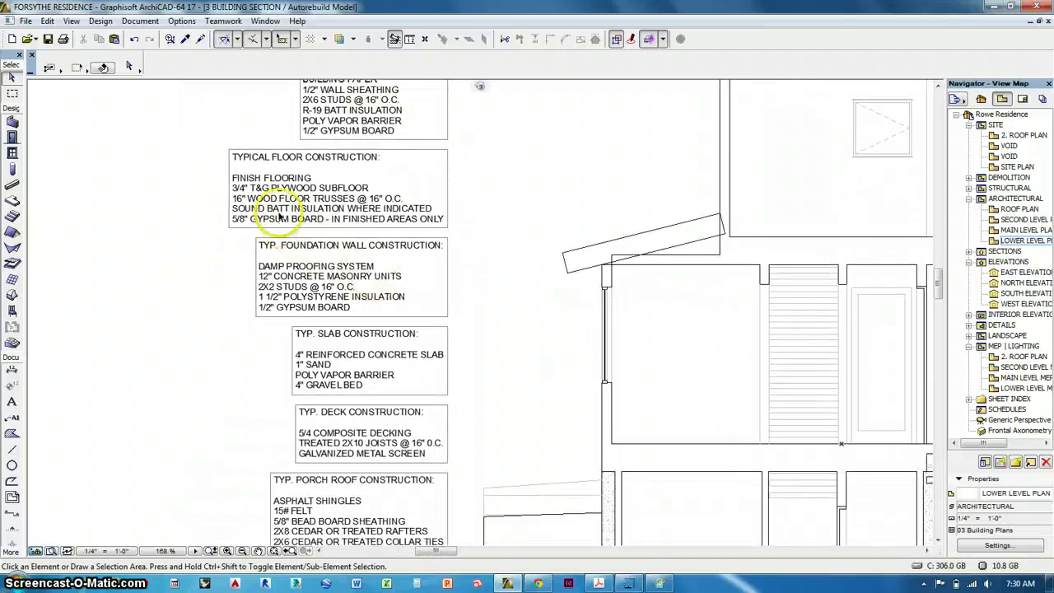
pyautogui.moveTo(400, 346); pyautogui.dragTo(400, 235, button='middle')
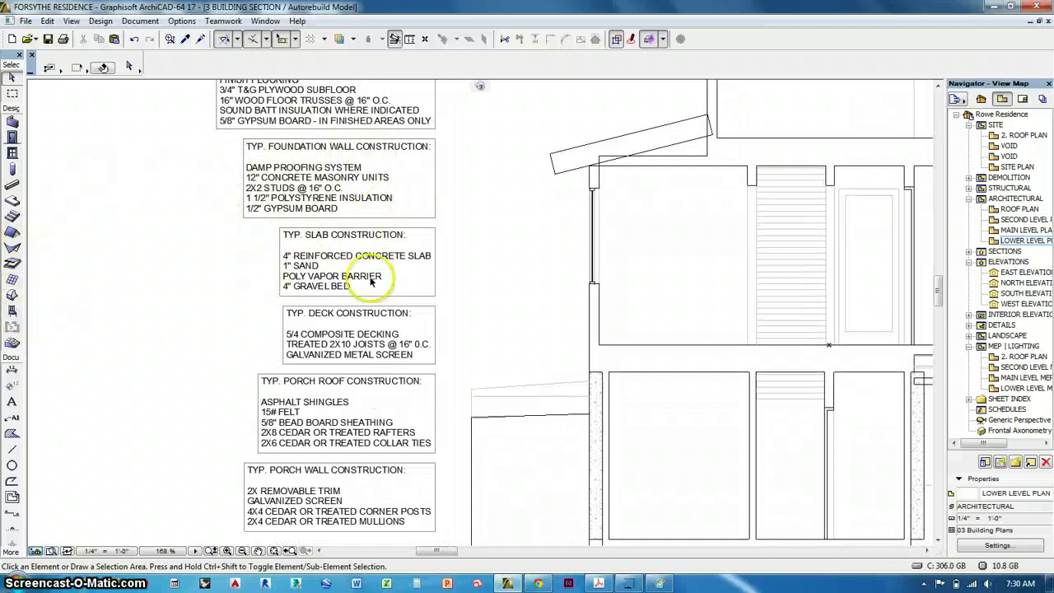
pyautogui.scroll(-1, 441, 301)
pyautogui.scroll(-3, 449, 313)
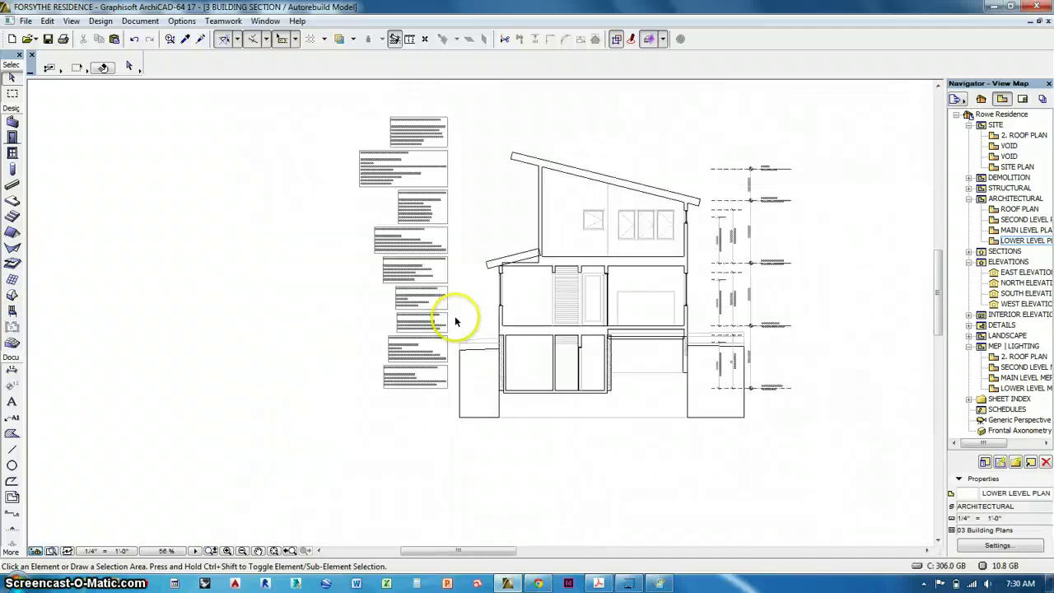
pyautogui.scroll(3, 416, 275)
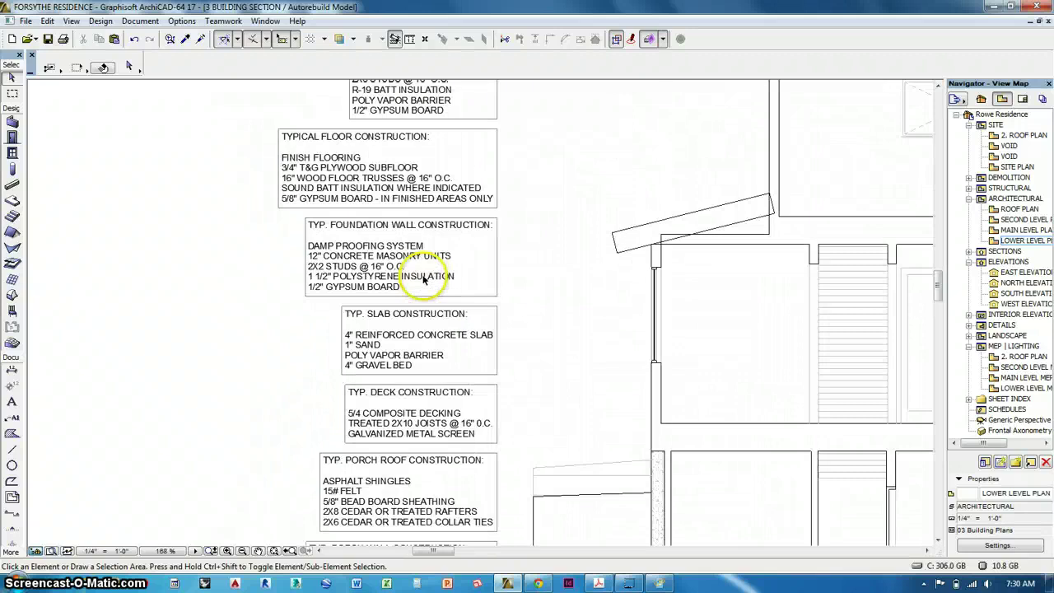
pyautogui.scroll(-1, 475, 311)
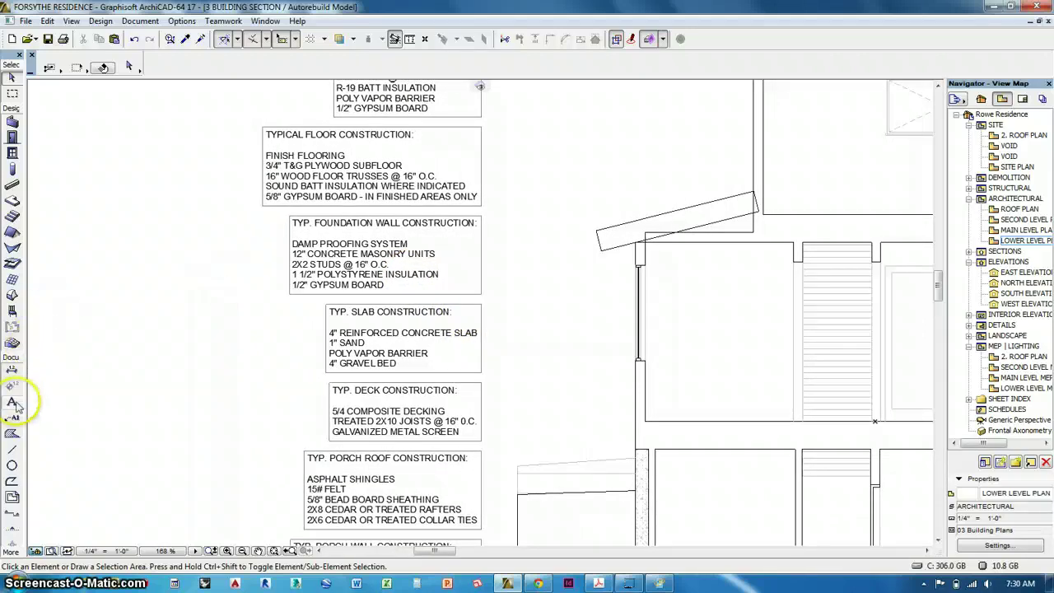
# Replace the concrete masonry units line in the typical foundation wall note with 8" POURED CONCRETE.
pyautogui.click(12, 402)
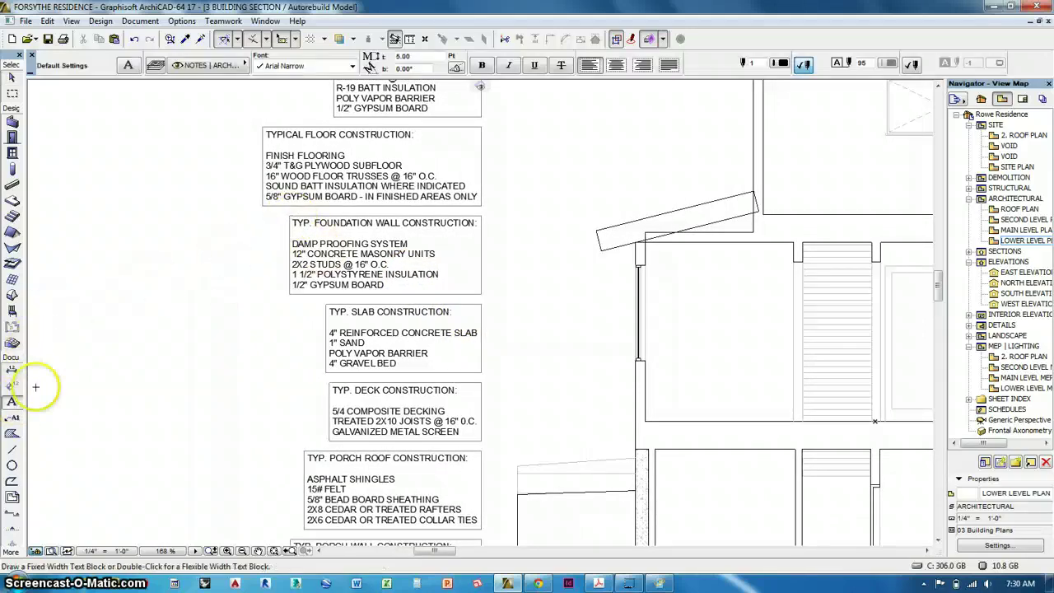
pyautogui.click(319, 244)
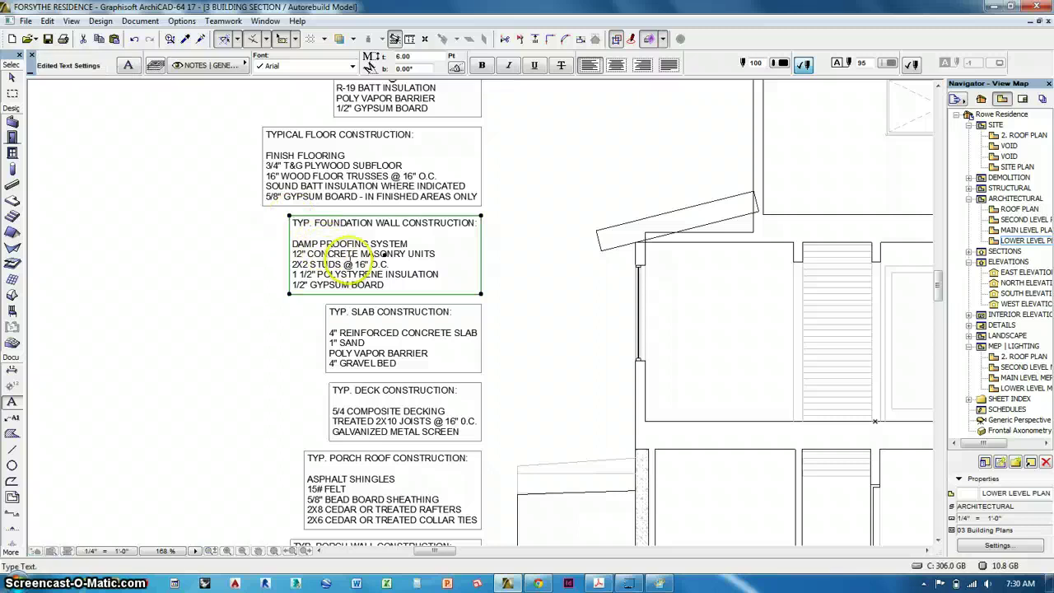
pyautogui.click(346, 257)
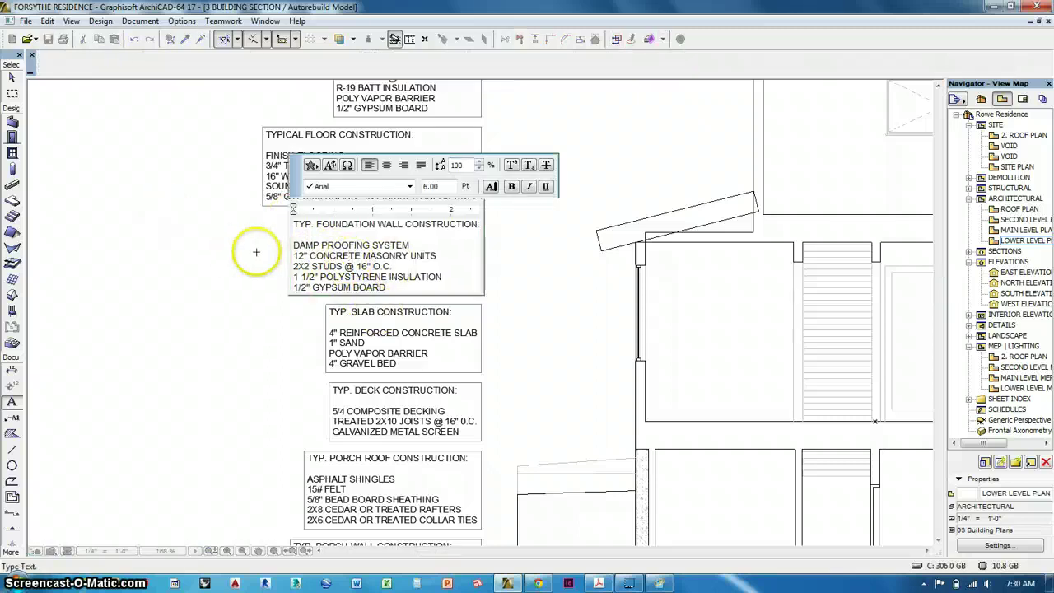
pyautogui.moveTo(437, 256); pyautogui.dragTo(290, 257)
pyautogui.write('8" POURED CONCRETE')
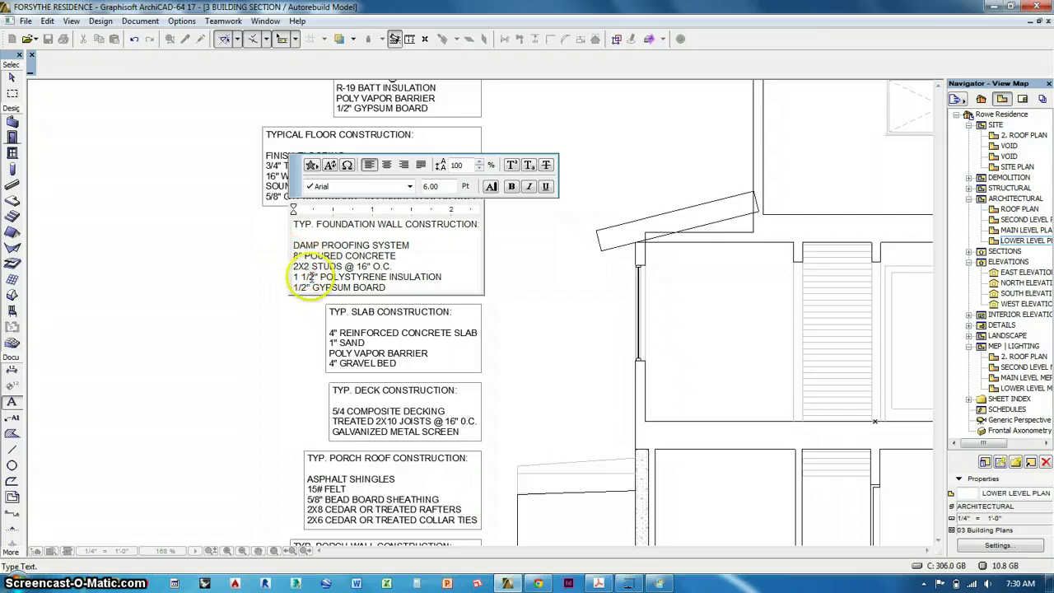
# Change the foundation wall note's studs to 2X4 and its polystyrene insulation thickness to 3 1/2".
pyautogui.moveTo(315, 279); pyautogui.dragTo(287, 284)
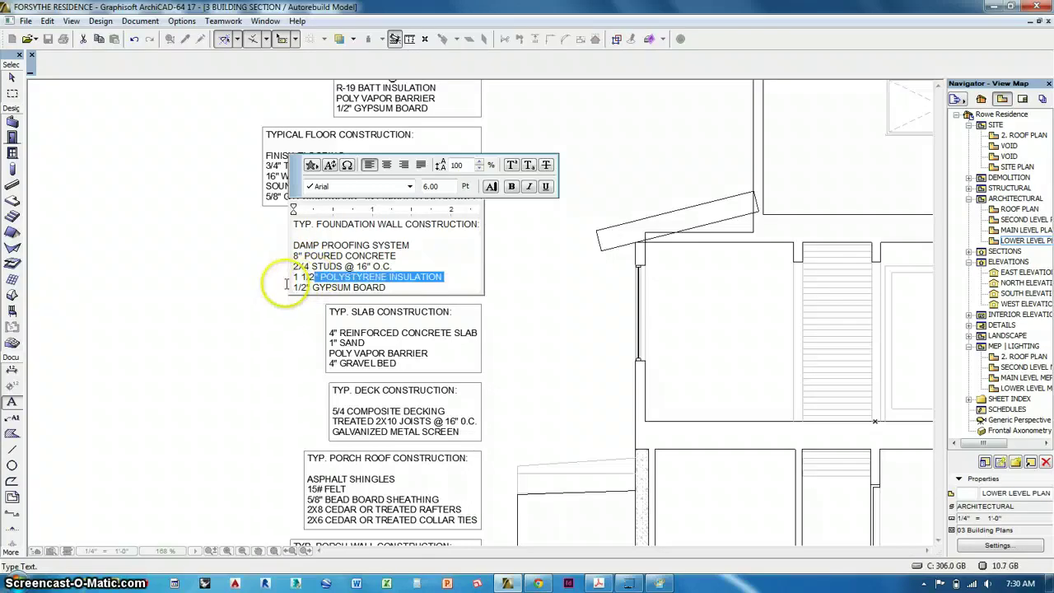
pyautogui.hotkey('shift', 'Home')
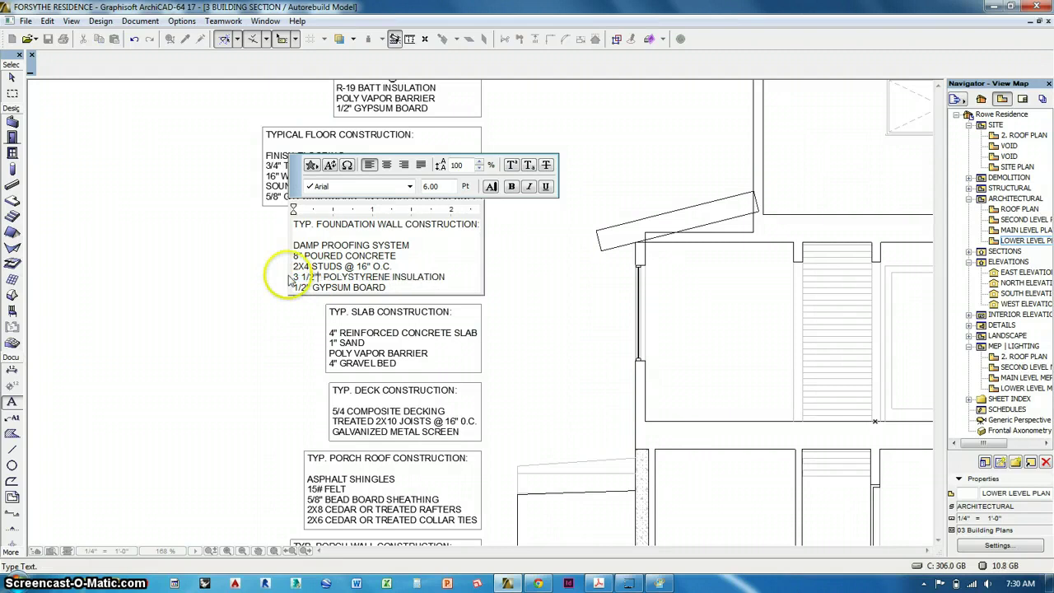
pyautogui.press('BackSpace')
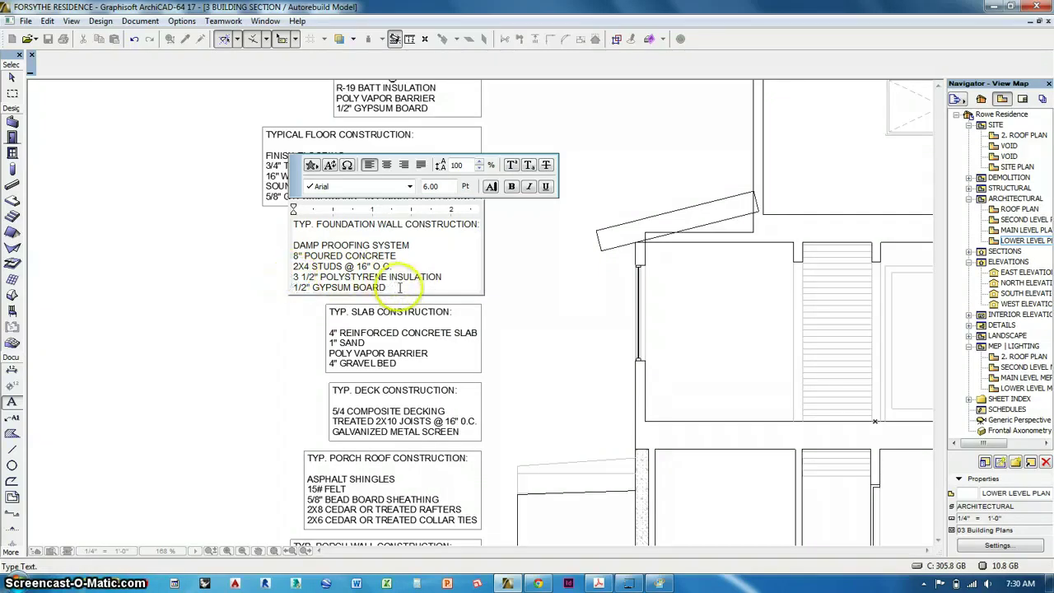
pyautogui.click(282, 354)
# Replace the porch roof note's sheathing, rafter and collar tie lines with ENGINEERED ROOF TRUSSES and SOFFIT PLYWOOD.
pyautogui.moveTo(544, 381); pyautogui.dragTo(536, 275, button='middle')
pyautogui.moveTo(486, 345); pyautogui.dragTo(446, 279, button='middle')
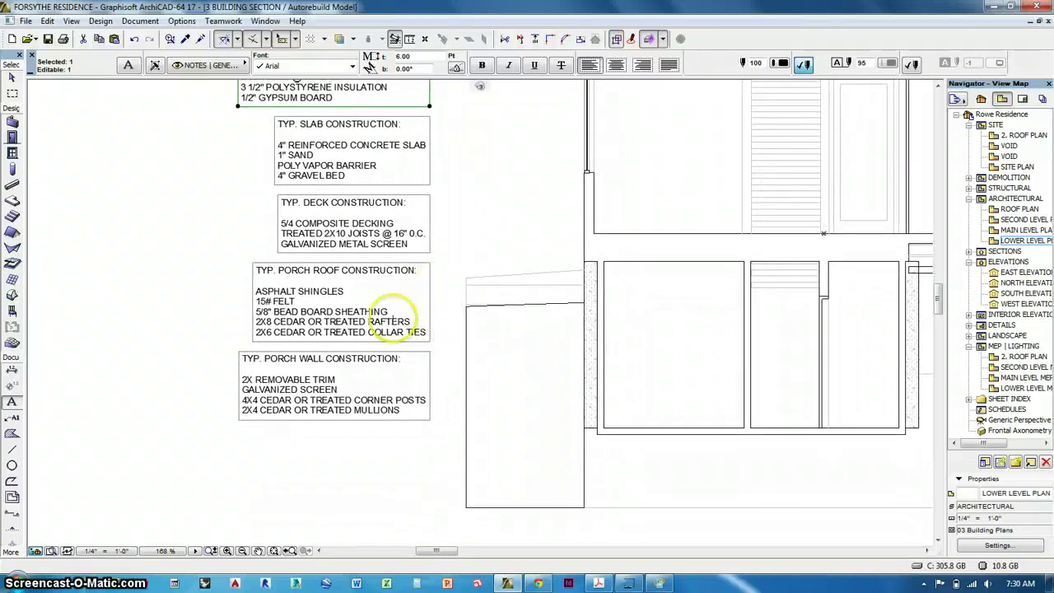
pyautogui.moveTo(430, 378); pyautogui.dragTo(436, 346, button='middle')
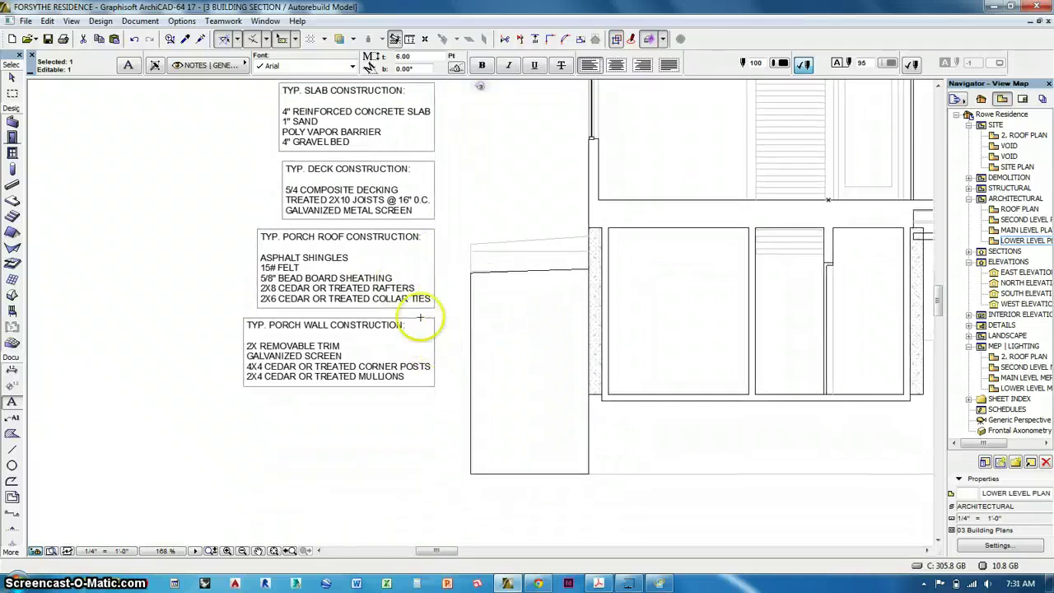
pyautogui.press('Escape')
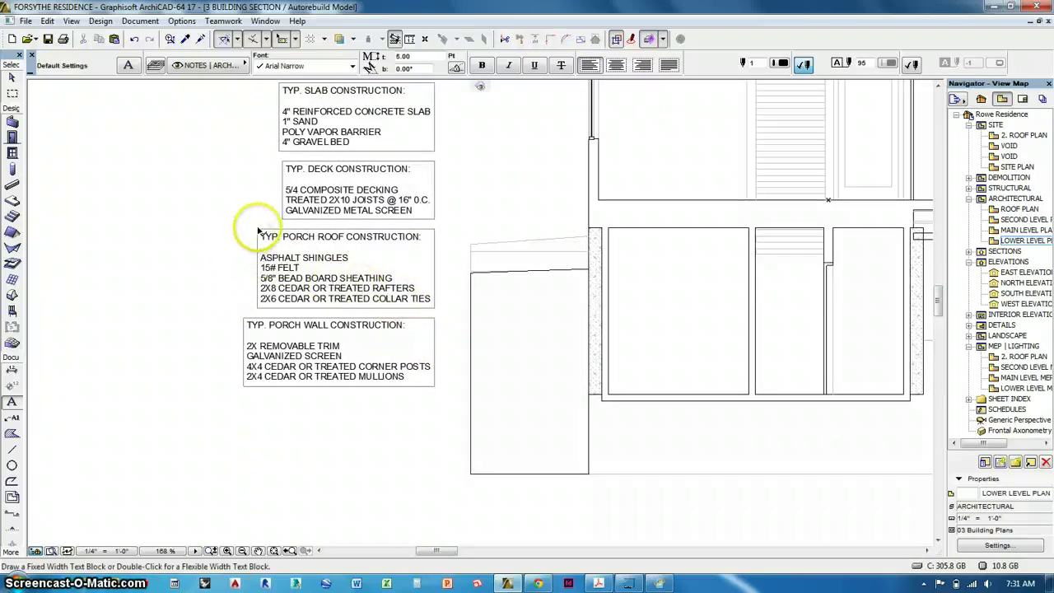
pyautogui.click(371, 286)
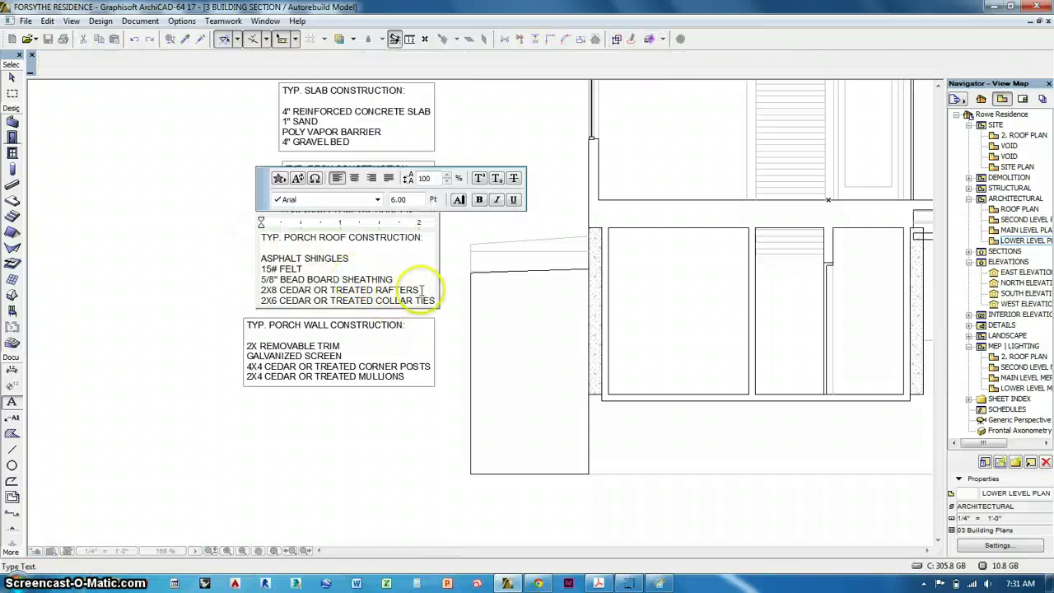
pyautogui.moveTo(434, 301); pyautogui.dragTo(258, 282)
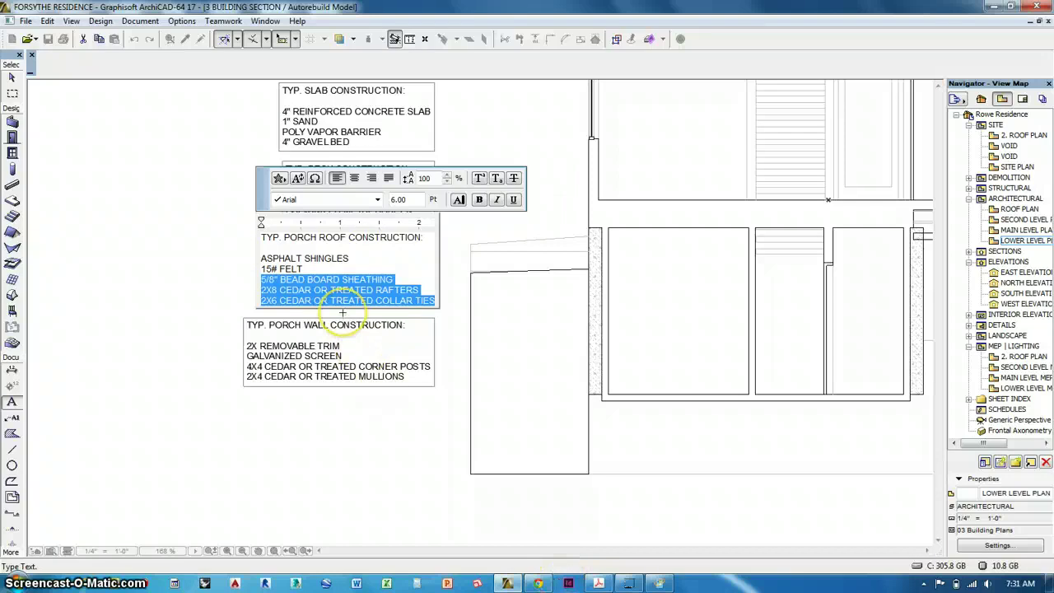
pyautogui.write('ENGINEERED ROOF TRUSSES')
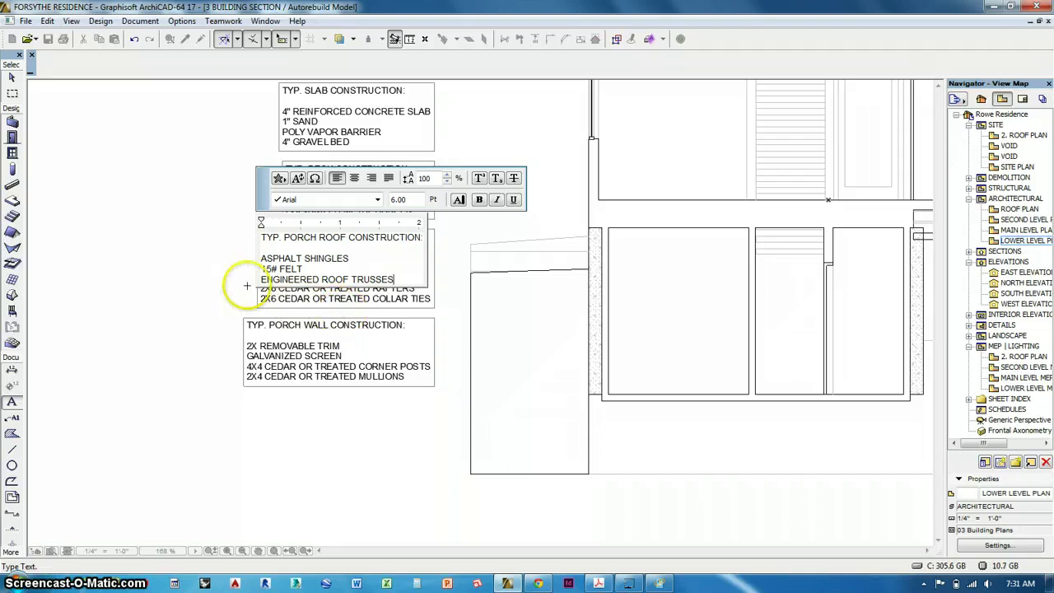
pyautogui.press('Return')
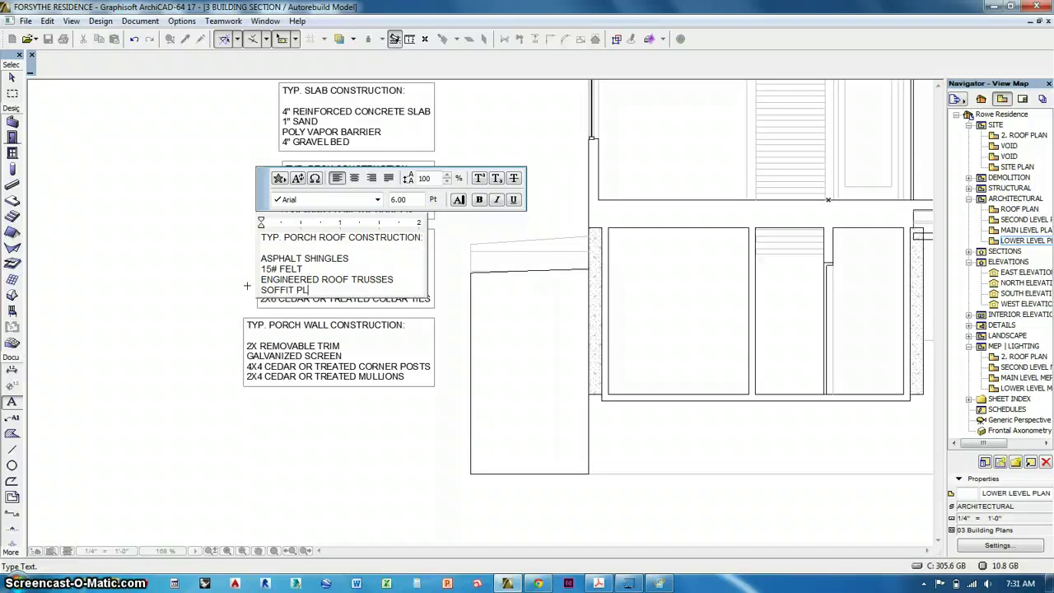
pyautogui.click(233, 324)
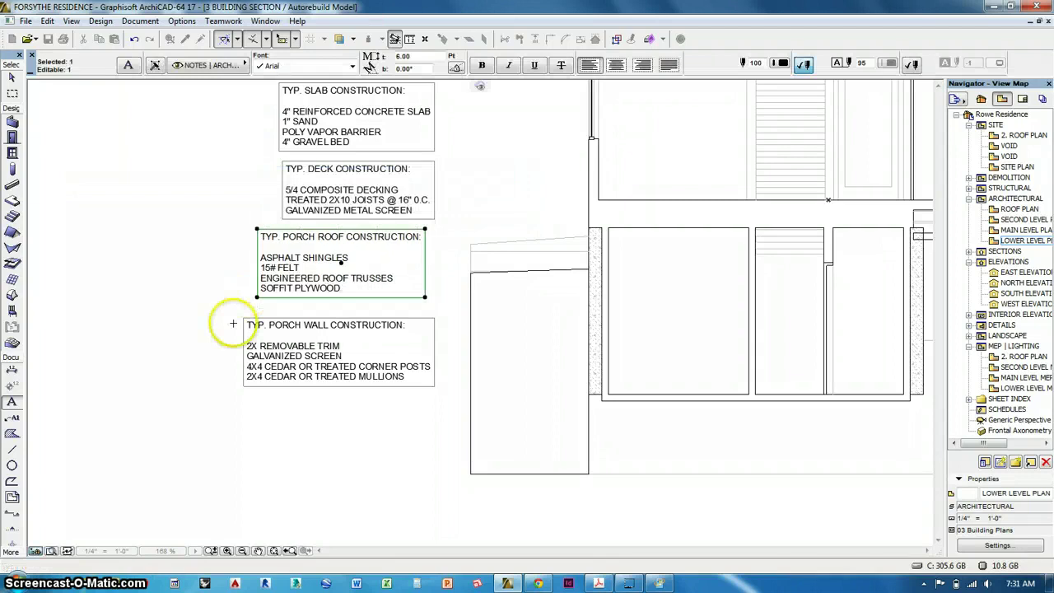
# Align the porch roof note's right edge with the other construction notes and delete the porch wall construction note.
pyautogui.hotkey('ctrl', 'd')
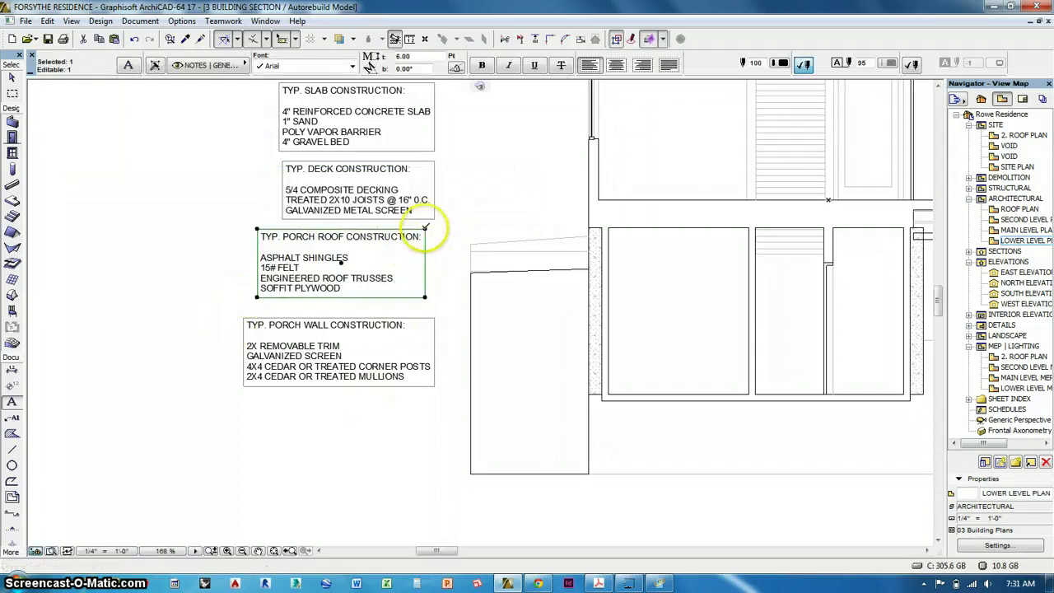
pyautogui.click(425, 229)
pyautogui.click(434, 229)
pyautogui.press('Escape')
pyautogui.click(437, 319)
pyautogui.press('Delete')
# Select all eight construction notes beside the building section and move them straight down together.
pyautogui.scroll(-5, 434, 376)
pyautogui.scroll(-1, 384, 447)
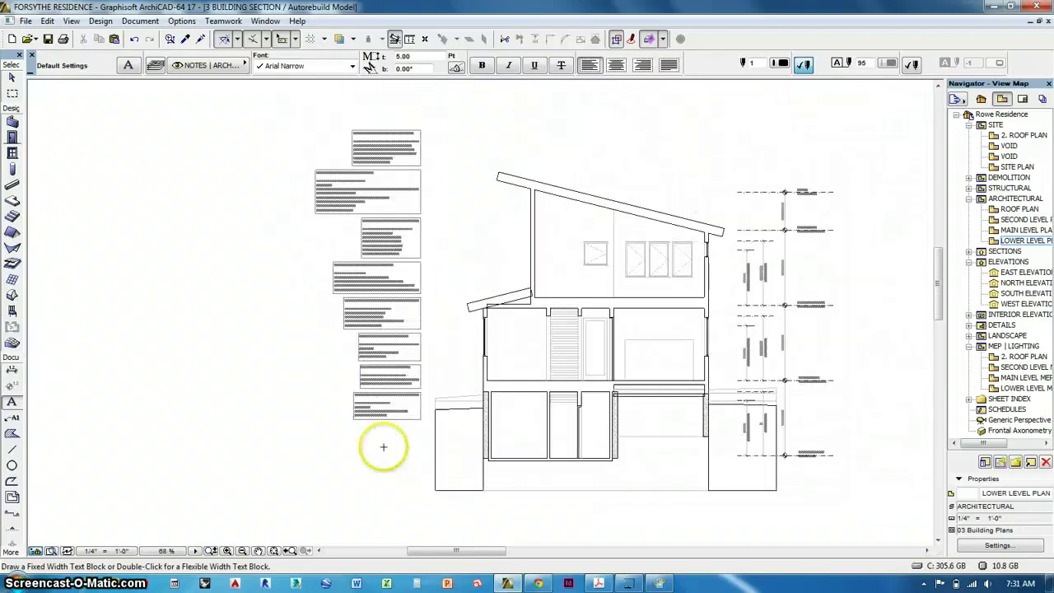
pyautogui.keyDown('shift'); pyautogui.click(297, 137); pyautogui.keyUp('shift')
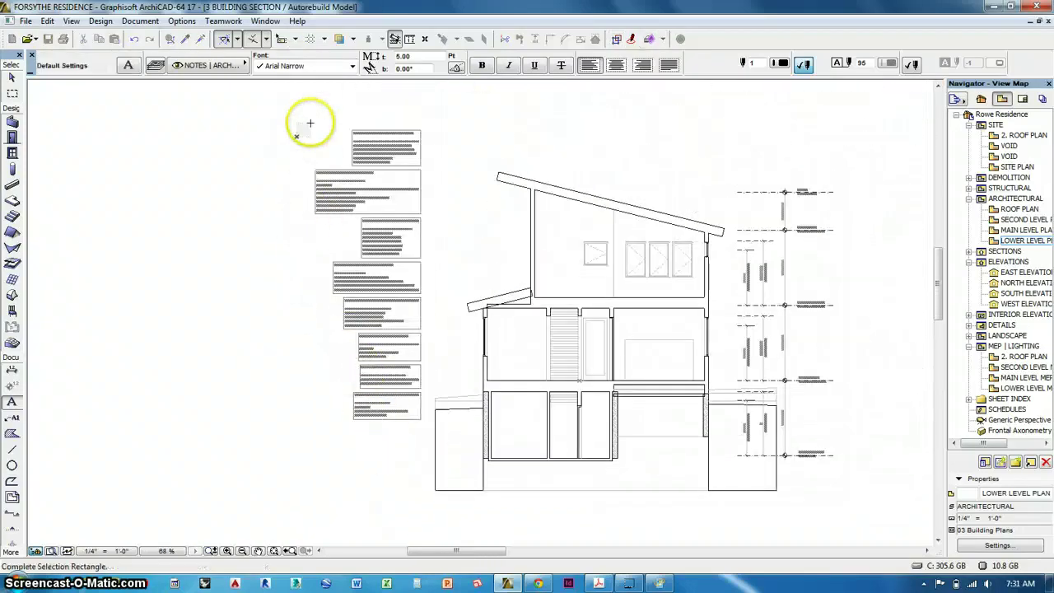
pyautogui.press('Escape')
pyautogui.click(287, 114)
pyautogui.click(12, 77)
pyautogui.click(302, 111)
pyautogui.click(377, 428)
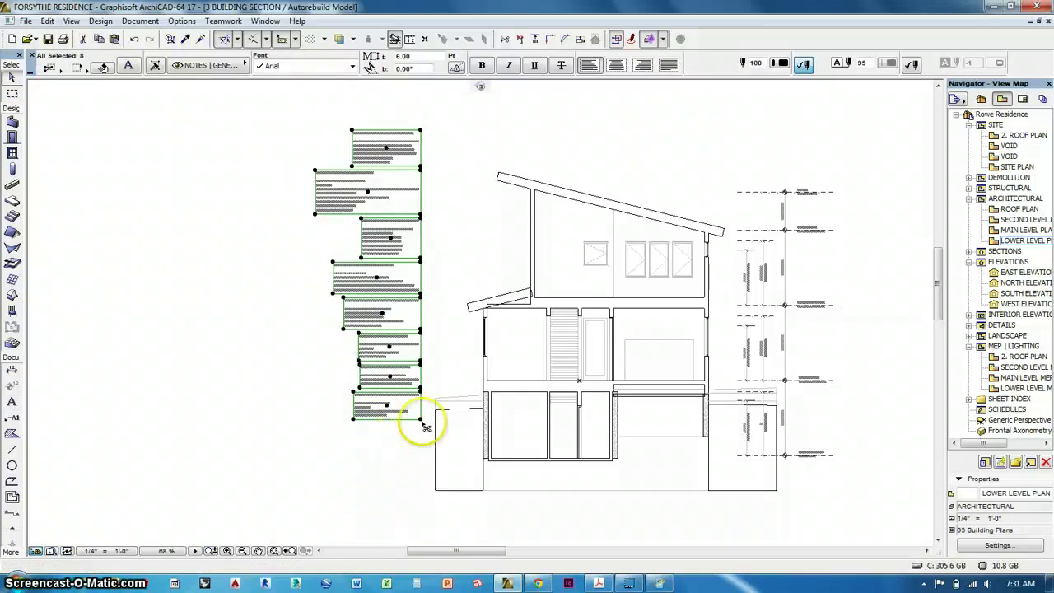
pyautogui.hotkey('ctrl', 'f')
pyautogui.click(654, 147)
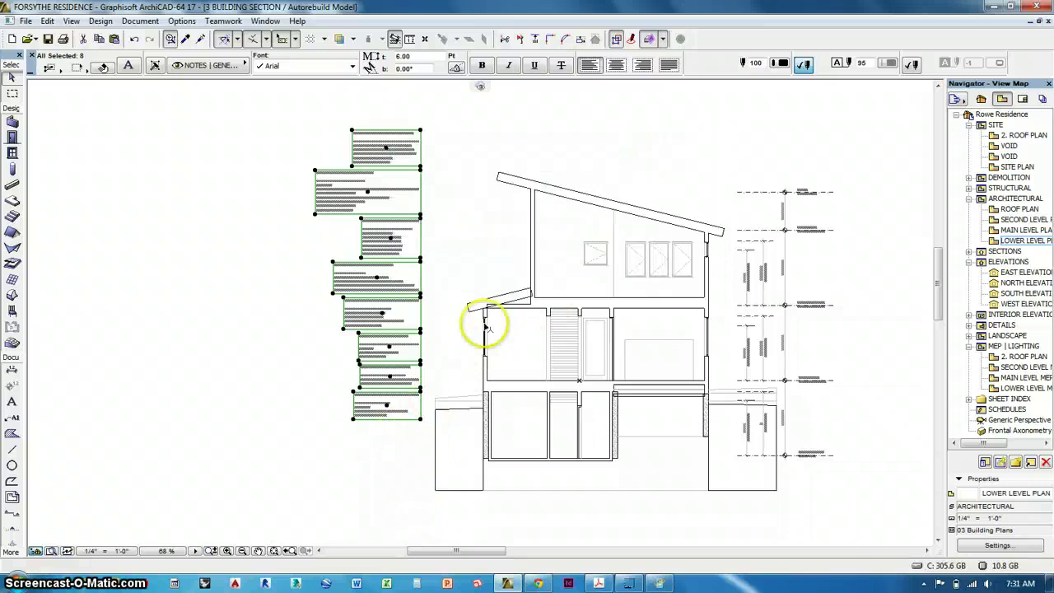
pyautogui.hotkey('ctrl', 'd')
pyautogui.click(420, 422)
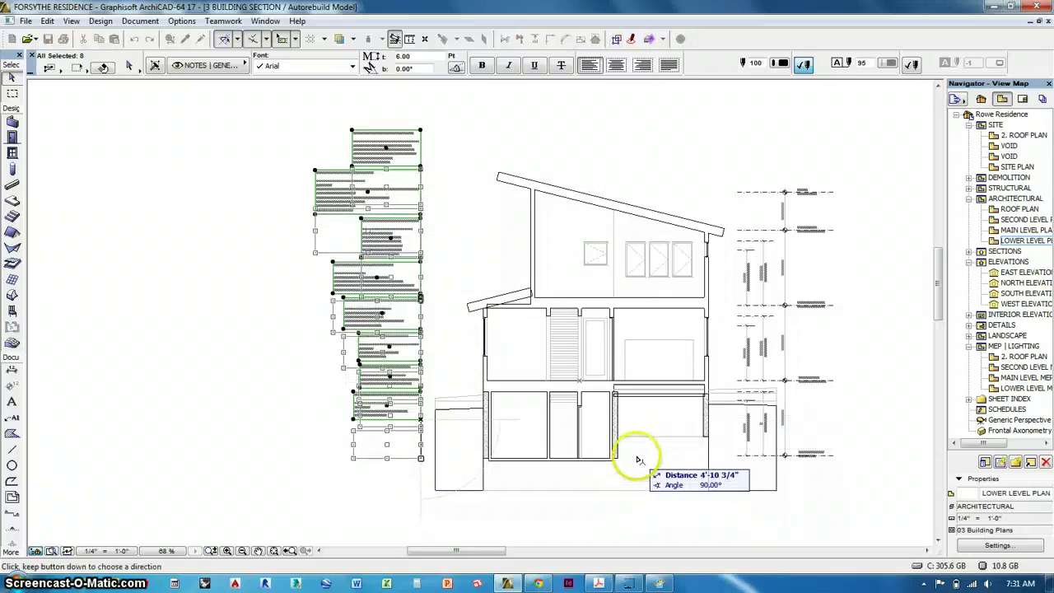
pyautogui.click(636, 465)
# Move the ROOF T.O. RIDGE level line and its label up to the high corner of the upper roof.
pyautogui.scroll(5, 513, 169)
pyautogui.moveTo(543, 153); pyautogui.dragTo(574, 301, button='middle')
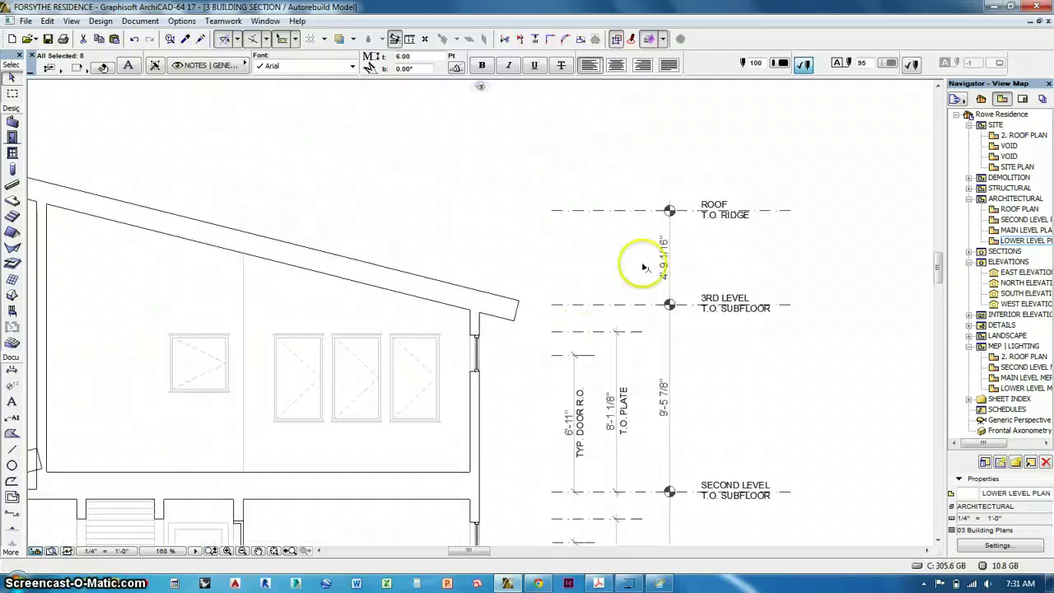
pyautogui.moveTo(635, 266); pyautogui.dragTo(738, 277, button='middle')
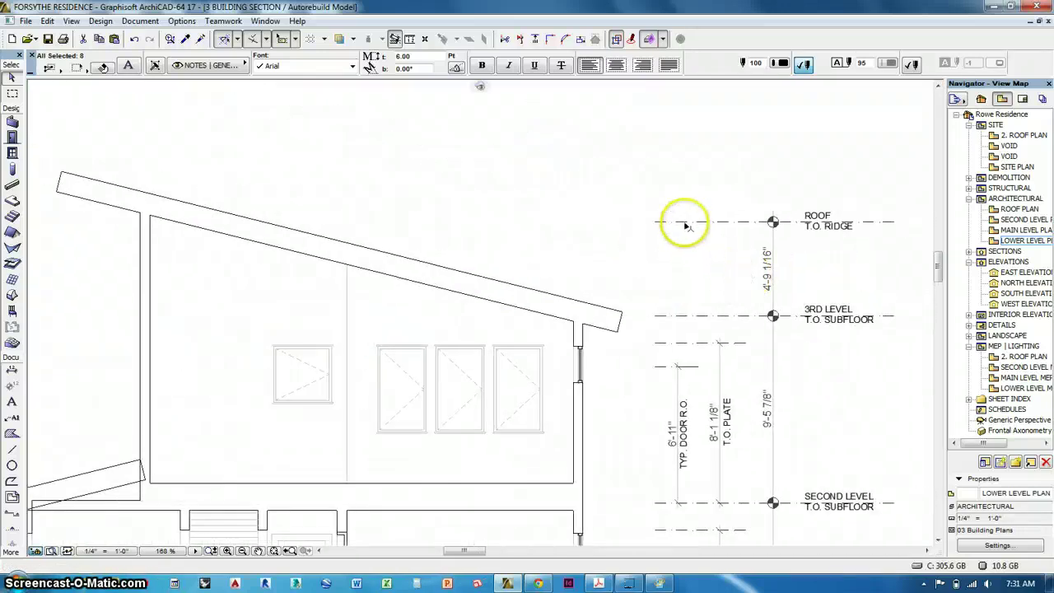
pyautogui.click(684, 221)
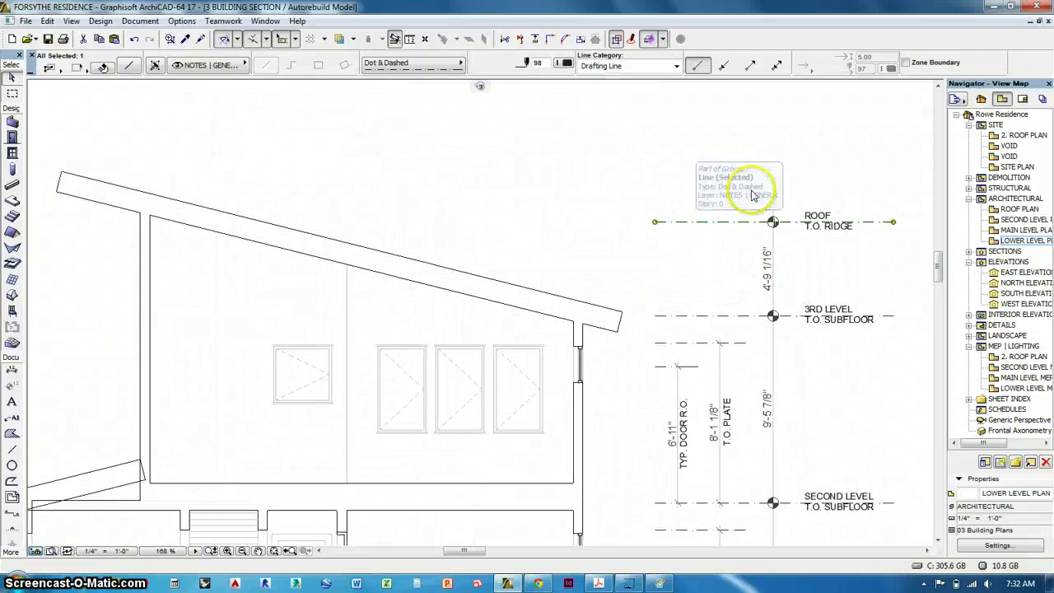
pyautogui.click(733, 192)
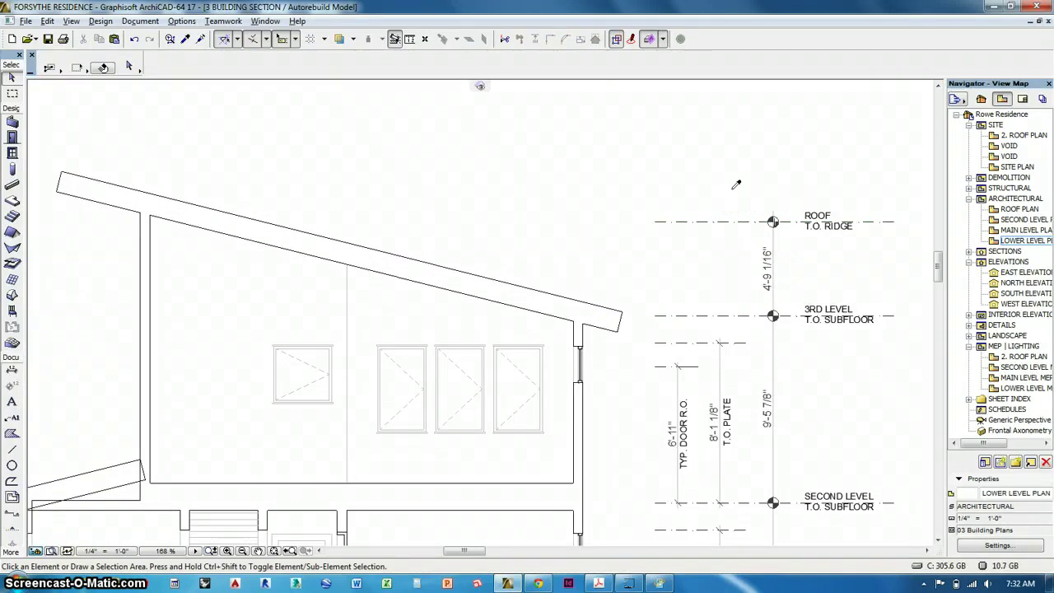
pyautogui.click(728, 222)
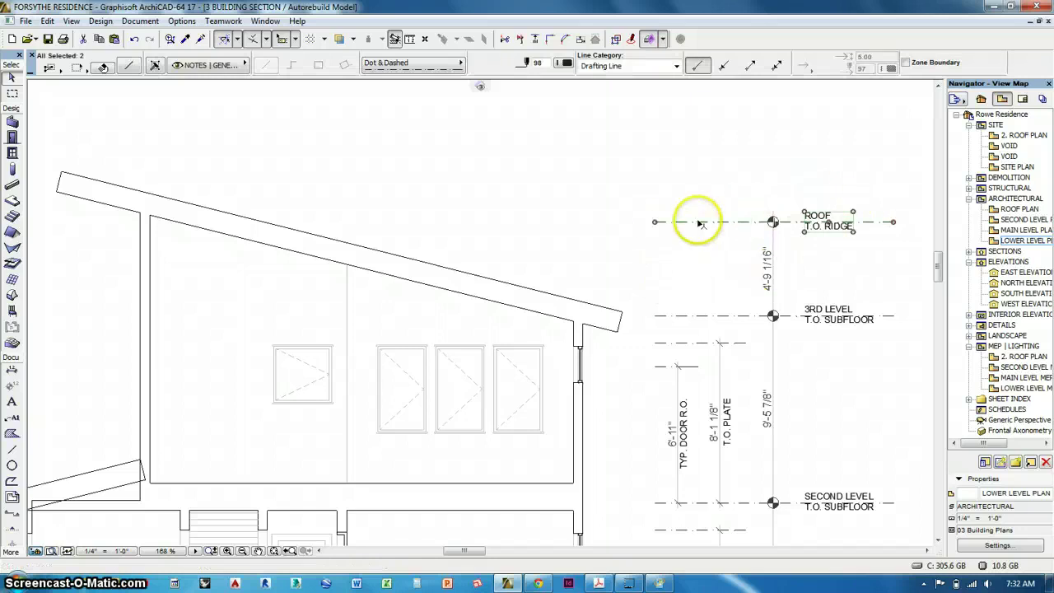
pyautogui.click(700, 221)
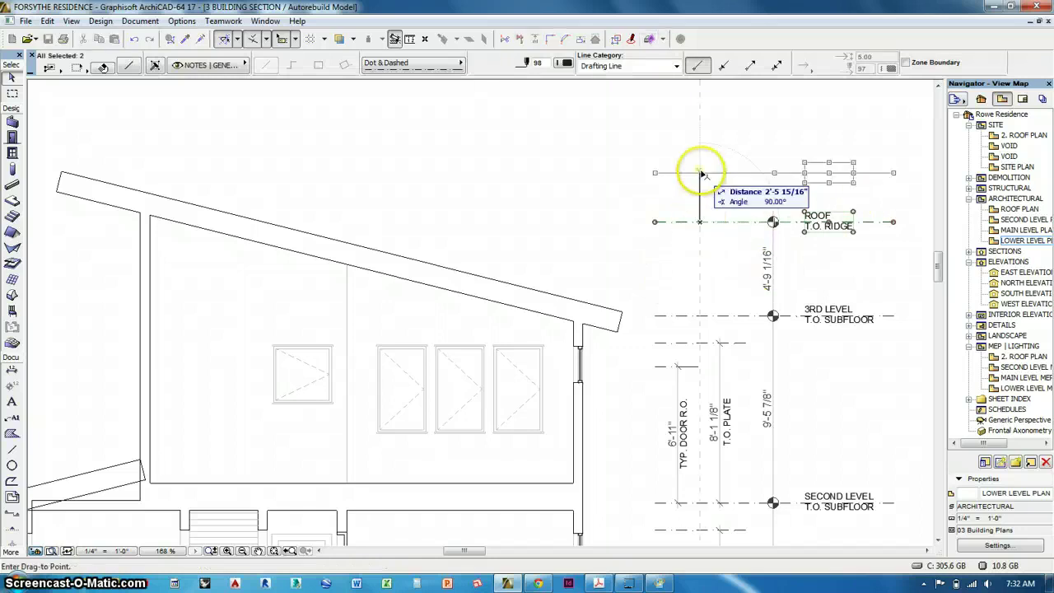
pyautogui.click(63, 175)
# Delete the ROOF T.O. RIDGE level line with its label and the dimension segment down to the 3rd level.
pyautogui.moveTo(683, 275); pyautogui.dragTo(616, 159, button='middle')
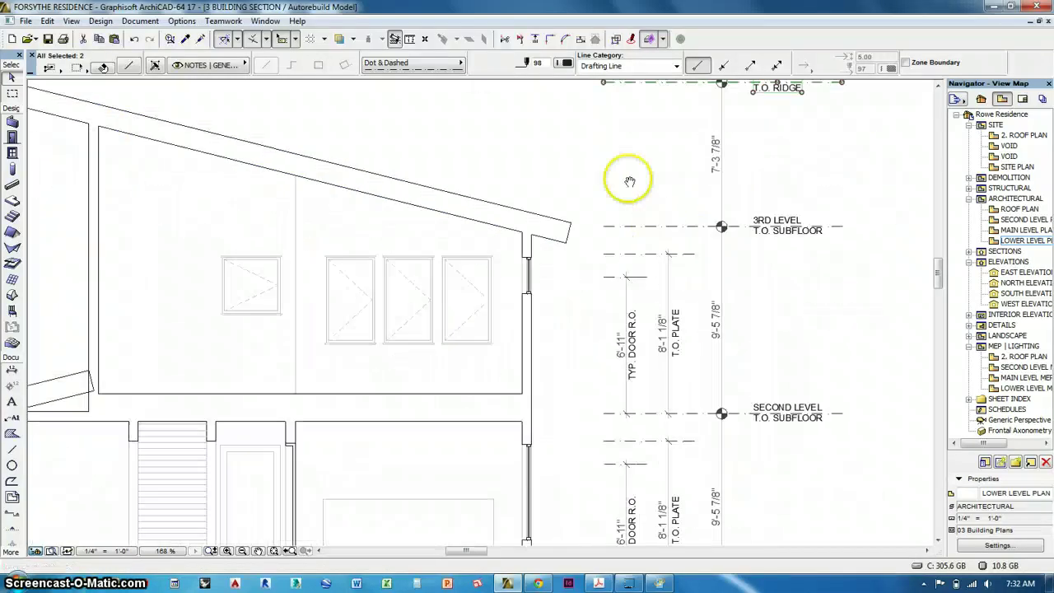
pyautogui.moveTo(674, 202); pyautogui.dragTo(722, 203, button='middle')
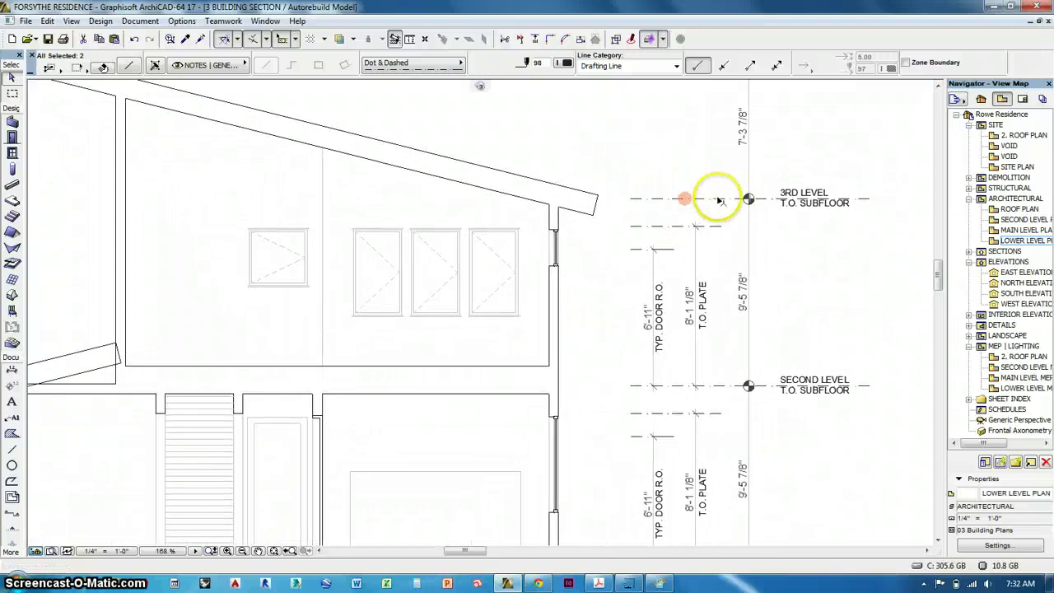
pyautogui.moveTo(786, 232); pyautogui.dragTo(750, 293, button='middle')
pyautogui.press('Escape')
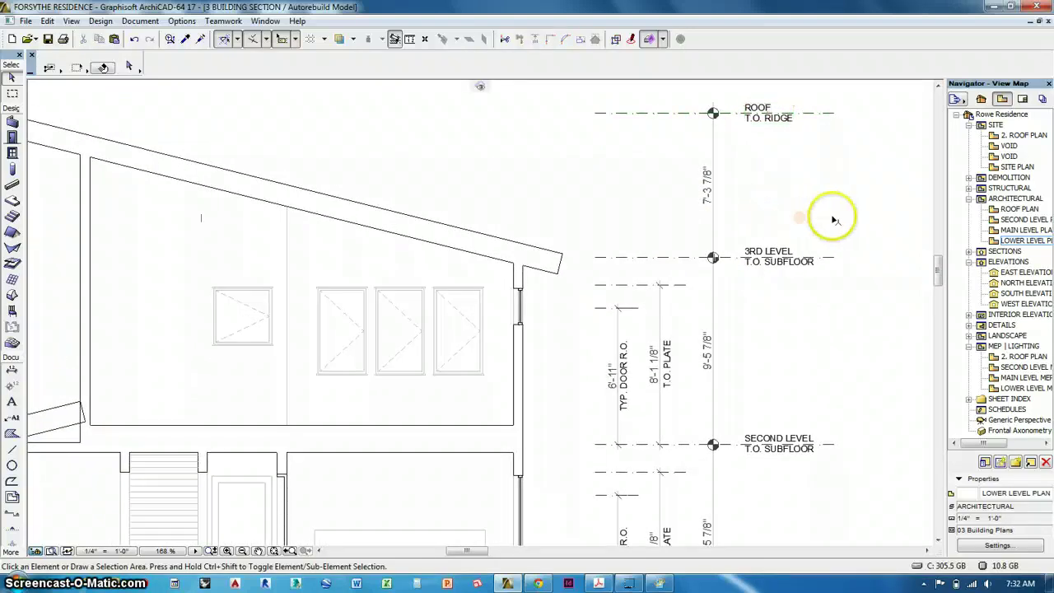
pyautogui.click(731, 95)
pyautogui.moveTo(673, 168); pyautogui.dragTo(673, 173)
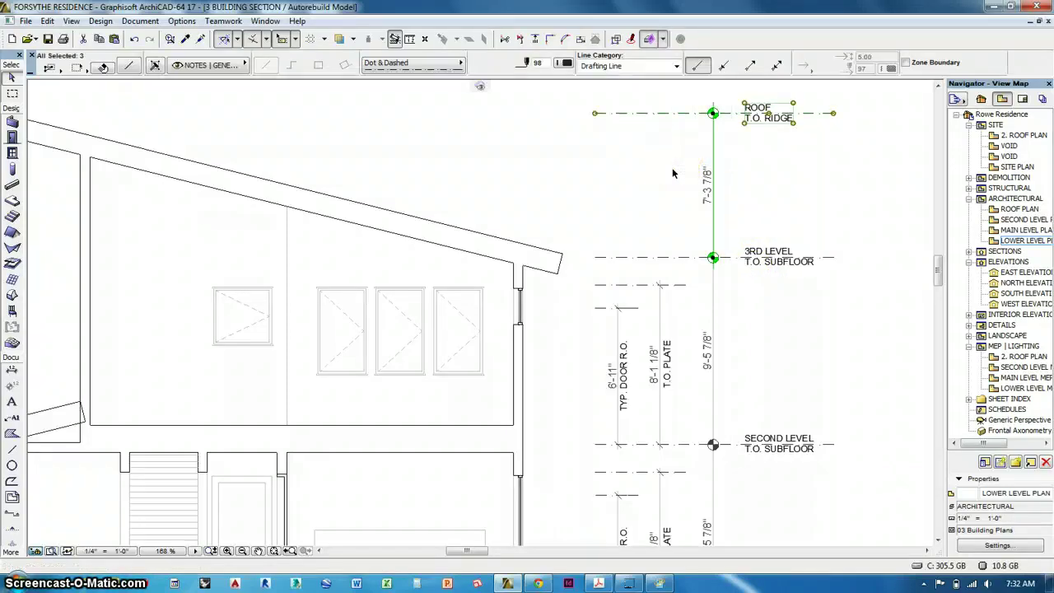
pyautogui.press('Delete')
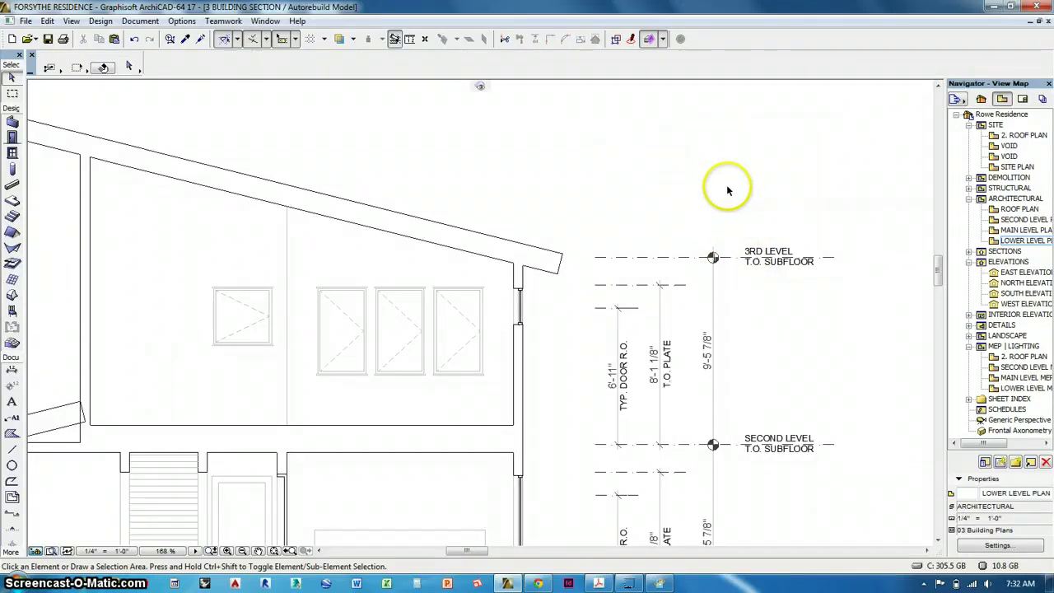
# Move the 3RD LEVEL line and its T.O. SUBFLOOR label vertically up to the high corner of the upper roof.
pyautogui.click(811, 222)
pyautogui.click(742, 316)
pyautogui.hotkey('ctrl', 'd')
pyautogui.click(658, 257)
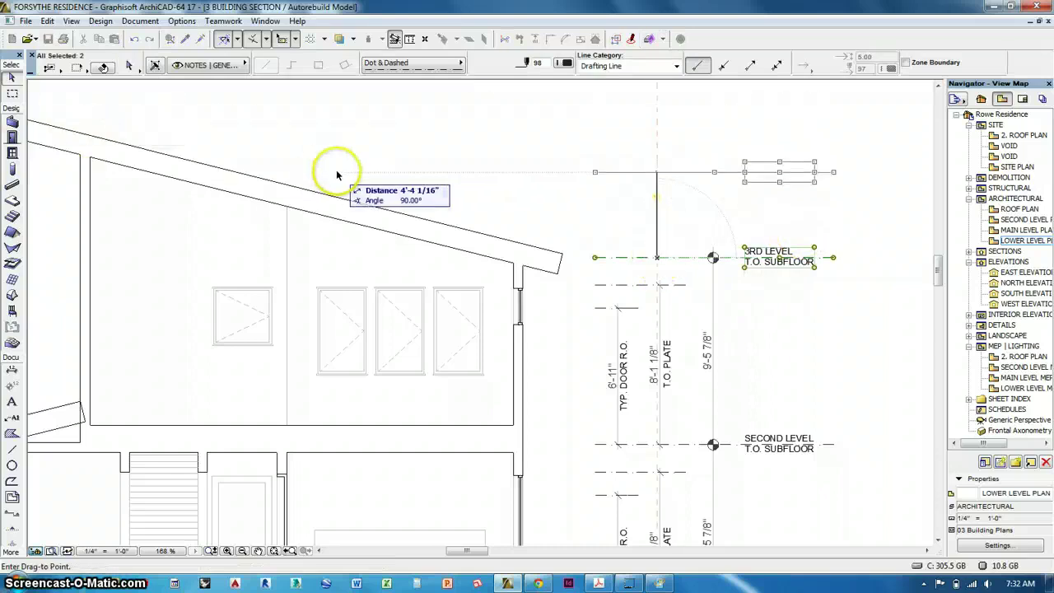
pyautogui.moveTo(336, 176); pyautogui.dragTo(501, 182, button='middle')
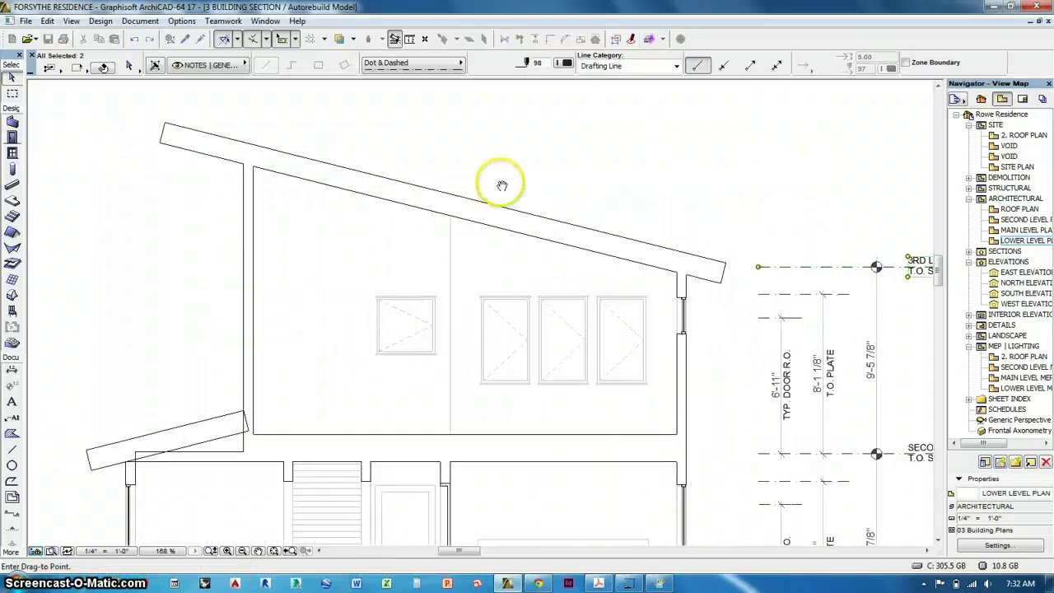
pyautogui.click(166, 123)
pyautogui.moveTo(447, 275); pyautogui.dragTo(255, 288, button='middle')
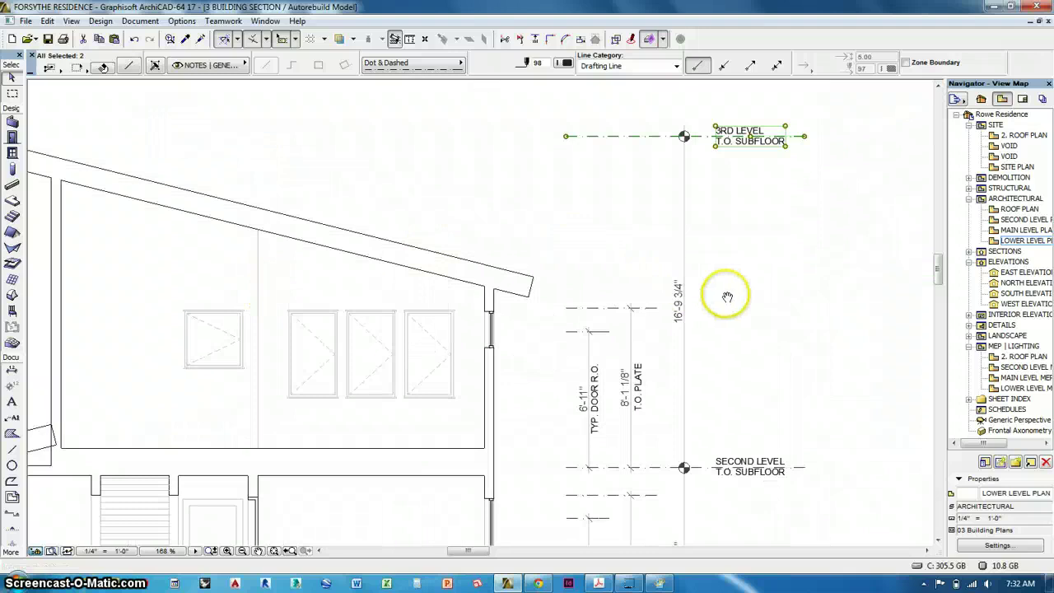
# Raise the second level's T.O. PLATE line to the wall top under the roof and its TYP. DOOR R.O. line to the window head.
pyautogui.moveTo(724, 312); pyautogui.dragTo(727, 296, button='middle')
pyautogui.moveTo(762, 226); pyautogui.dragTo(924, 160, button='middle')
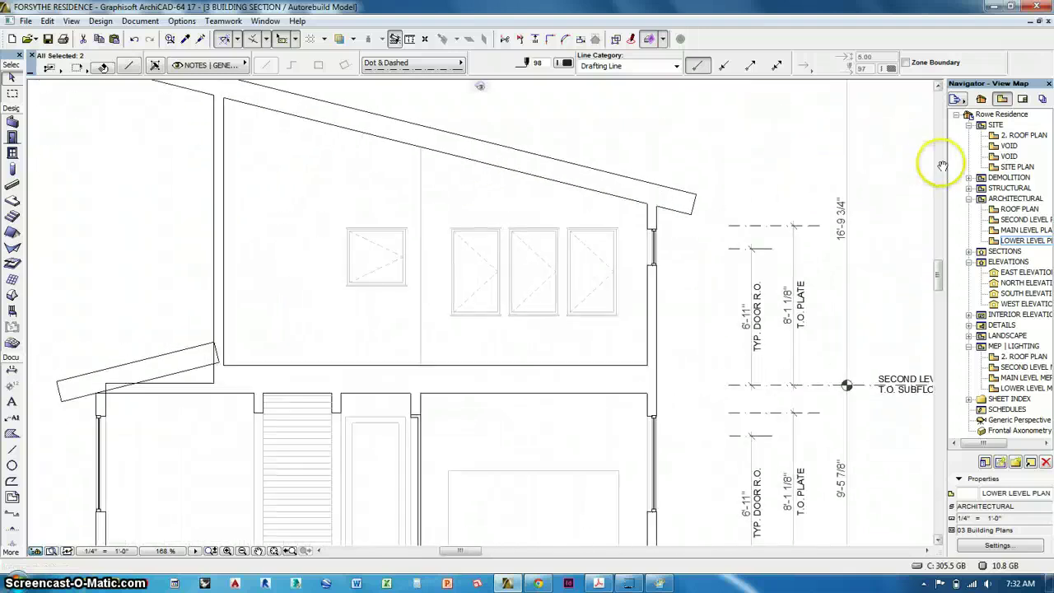
pyautogui.click(758, 226)
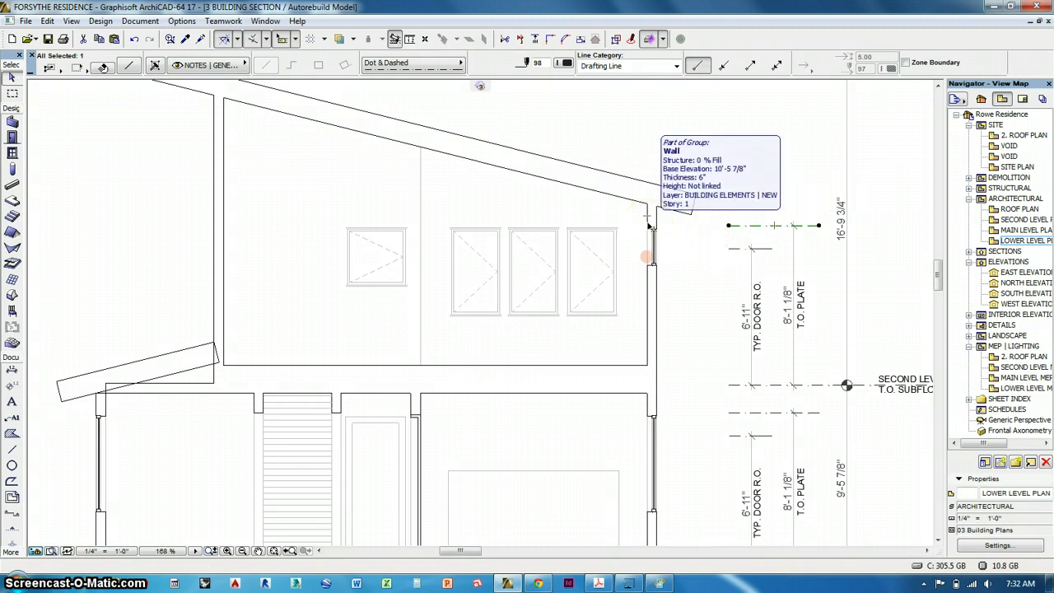
pyautogui.moveTo(807, 292)
pyautogui.mouseDown(button='middle')
pyautogui.moveTo(760, 305)
pyautogui.moveTo(612, 282)
pyautogui.moveTo(581, 241)
pyautogui.moveTo(572, 303)
pyautogui.mouseUp(button='middle')
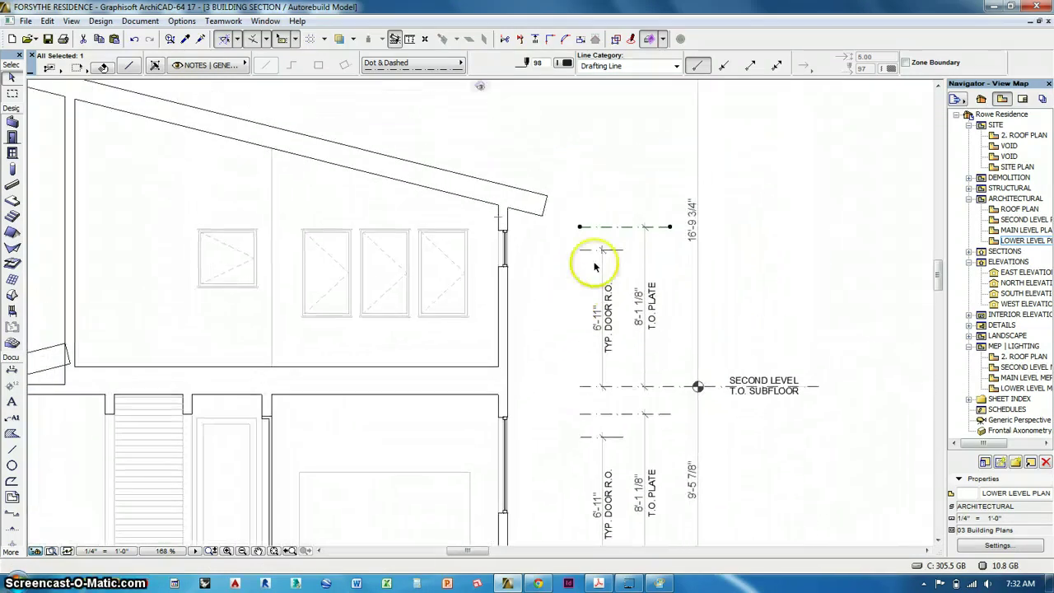
pyautogui.press('Escape')
pyautogui.moveTo(726, 378); pyautogui.dragTo(742, 319, button='middle')
pyautogui.moveTo(615, 194); pyautogui.dragTo(635, 233, button='middle')
pyautogui.scroll(1, 632, 203)
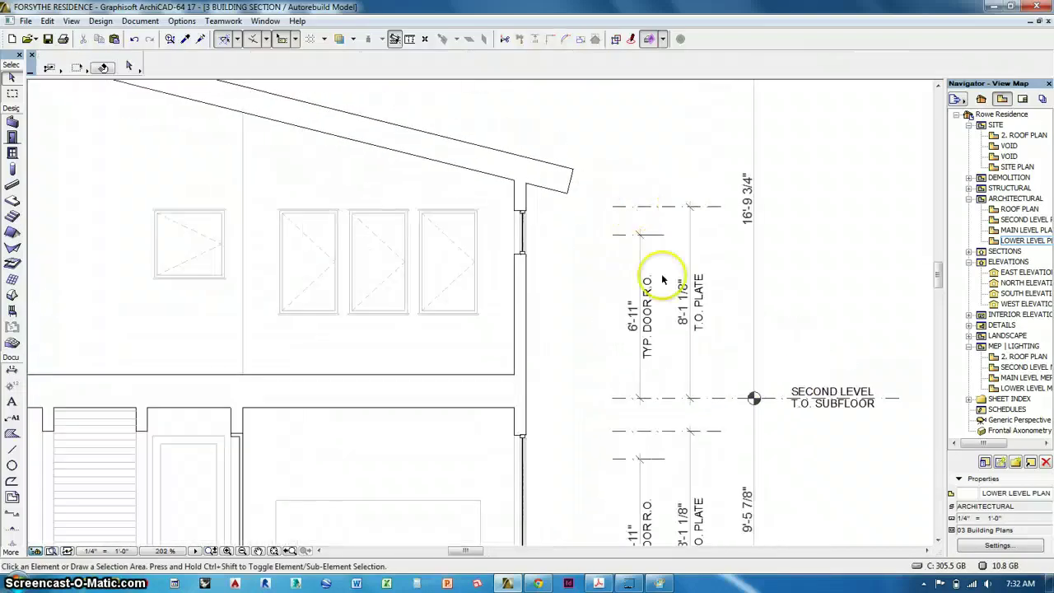
pyautogui.click(656, 212)
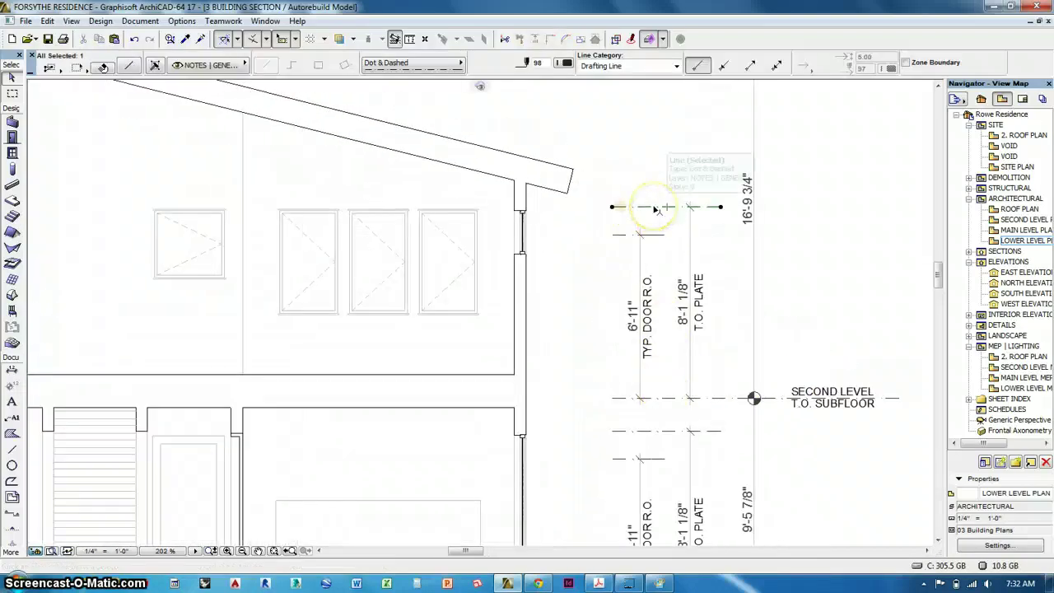
pyautogui.moveTo(656, 207); pyautogui.dragTo(522, 182)
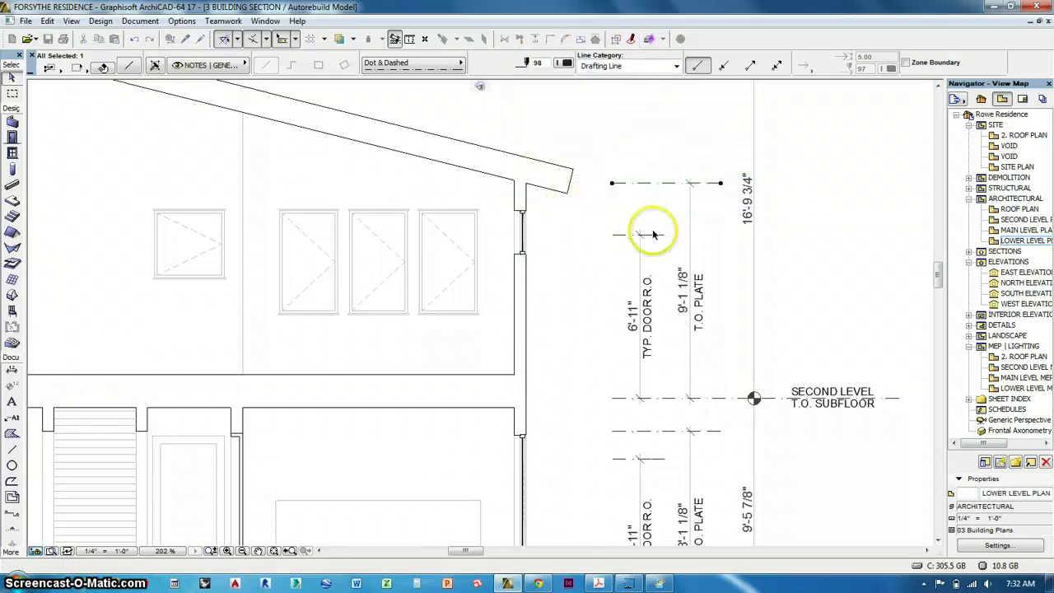
pyautogui.moveTo(647, 236); pyautogui.dragTo(527, 211)
pyautogui.moveTo(555, 230); pyautogui.dragTo(583, 214, button='middle')
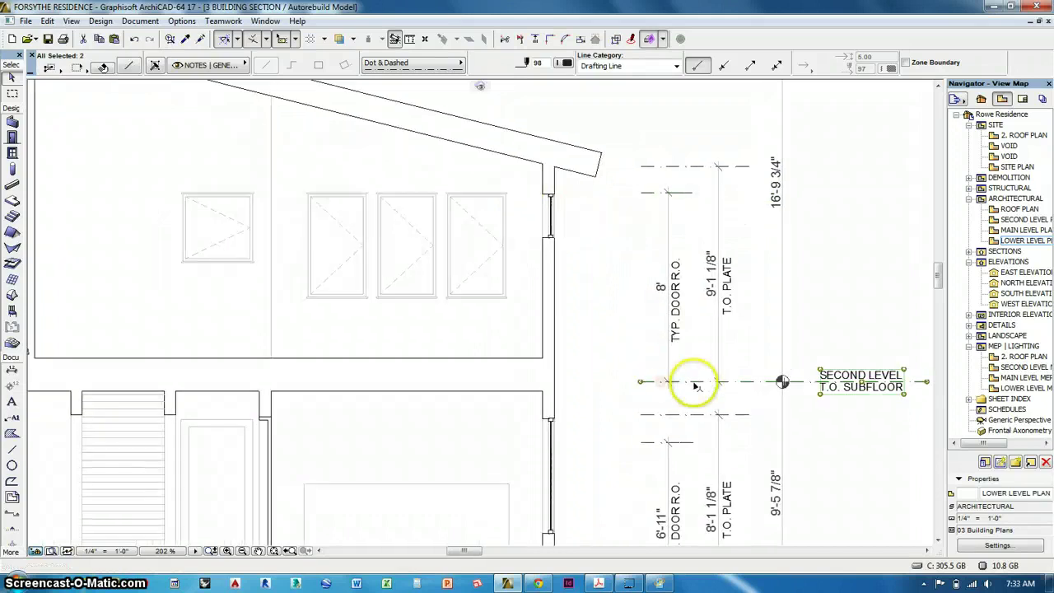
# Align the SECOND LEVEL line and label with the floor top, and raise the main level's plate and door lines to wall top and window head.
pyautogui.moveTo(696, 384); pyautogui.dragTo(546, 360)
pyautogui.moveTo(666, 360); pyautogui.dragTo(576, 240, button='middle')
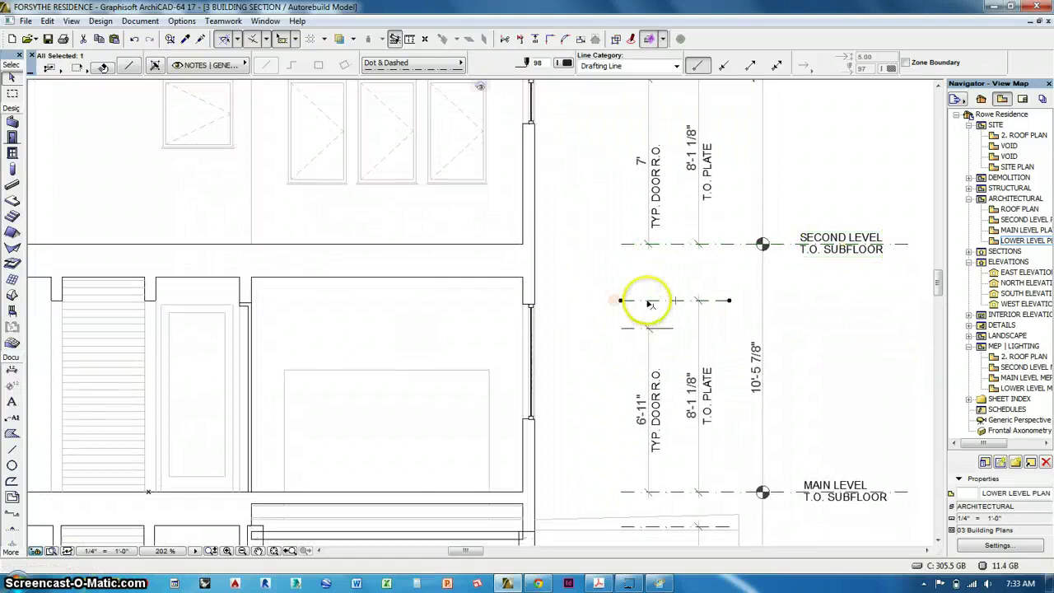
pyautogui.moveTo(649, 304); pyautogui.dragTo(531, 279)
pyautogui.moveTo(628, 329); pyautogui.dragTo(532, 302)
pyautogui.moveTo(555, 325); pyautogui.dragTo(447, 282, button='middle')
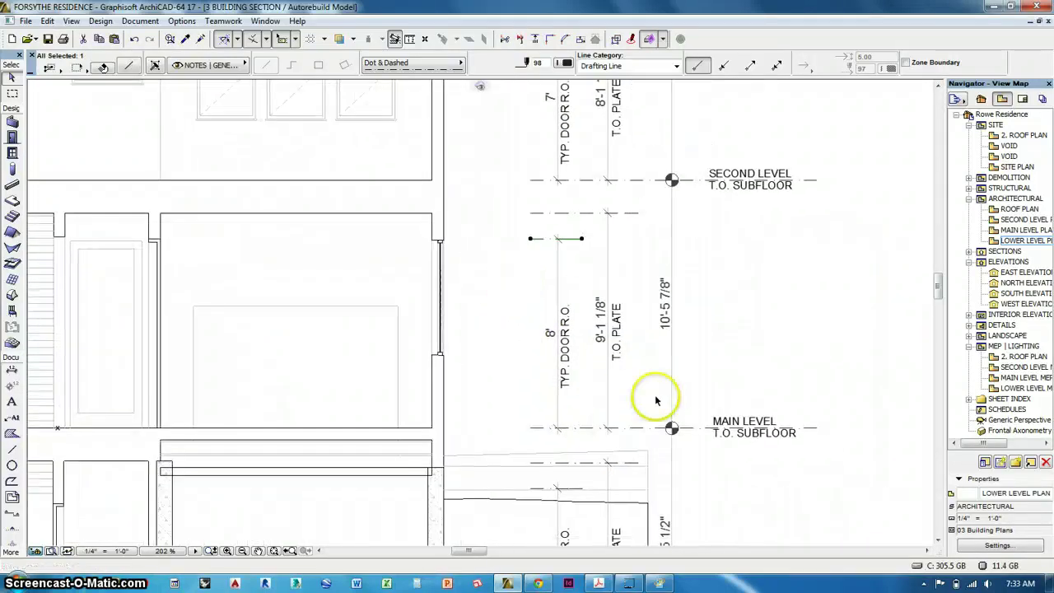
# Move the lower level's T.O. PLATE line vertically to the top of the concrete foundation wall.
pyautogui.moveTo(705, 379)
pyautogui.mouseDown(button='middle')
pyautogui.moveTo(706, 282)
pyautogui.moveTo(746, 288)
pyautogui.moveTo(775, 239)
pyautogui.mouseUp(button='middle')
pyautogui.click(814, 333)
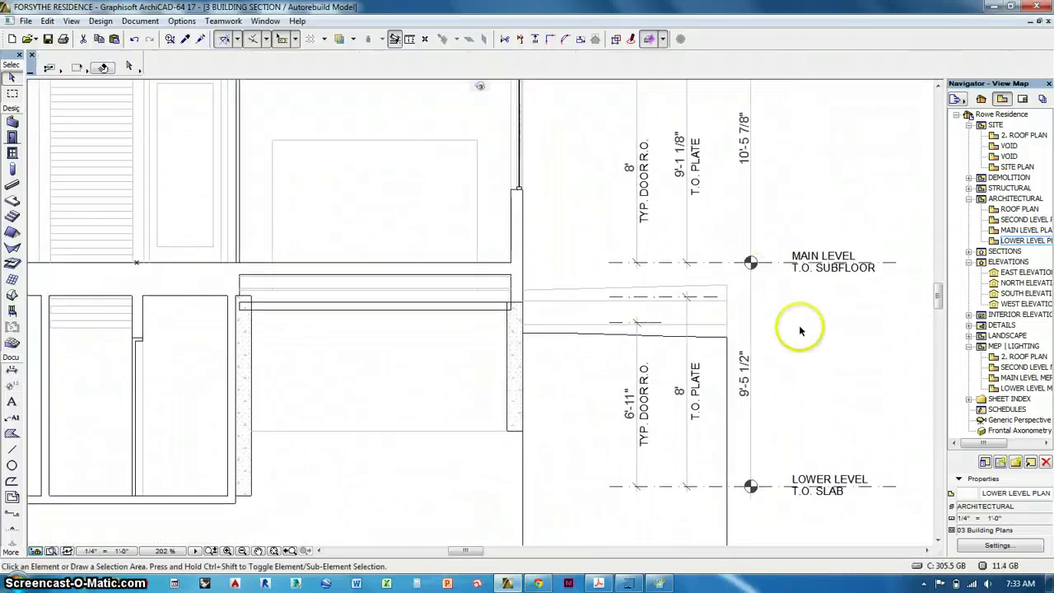
pyautogui.moveTo(815, 334); pyautogui.dragTo(786, 334, button='middle')
pyautogui.scroll(1, 664, 382)
pyautogui.click(608, 281)
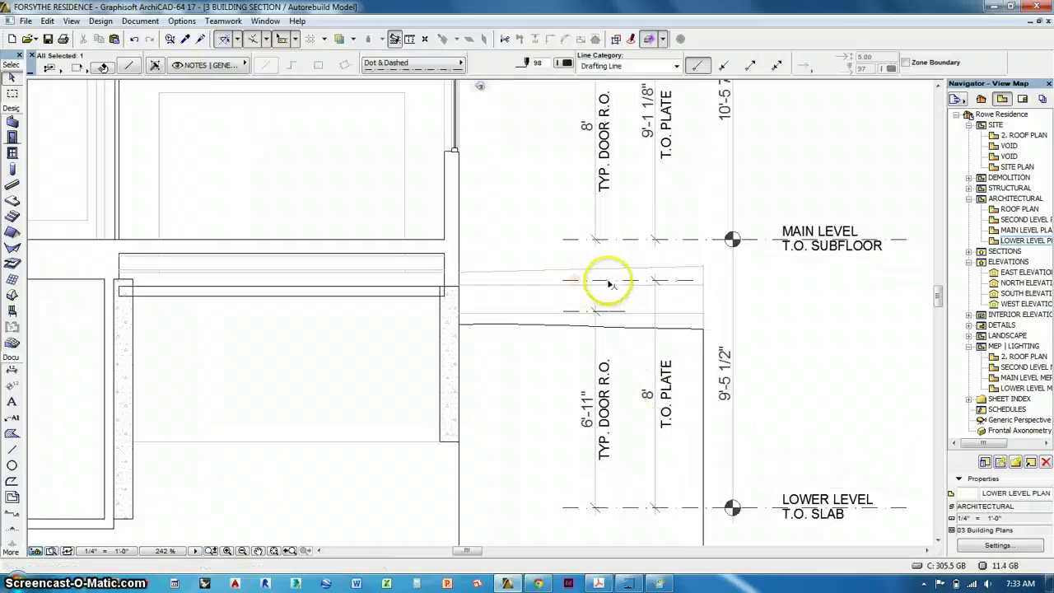
pyautogui.hotkey('ctrl', 'shift', 'd')
pyautogui.click(609, 281)
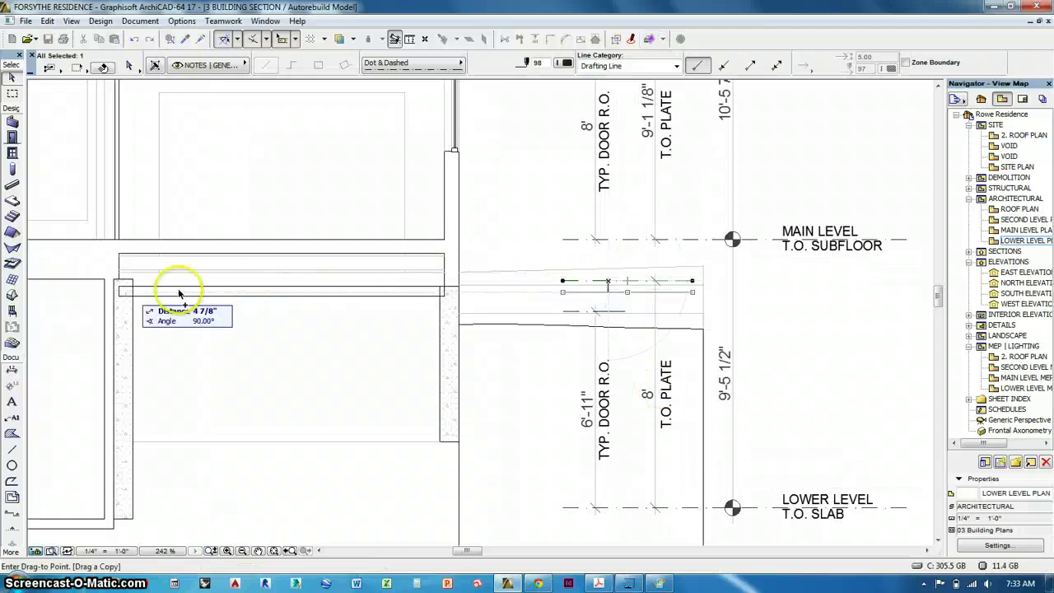
pyautogui.click(134, 286)
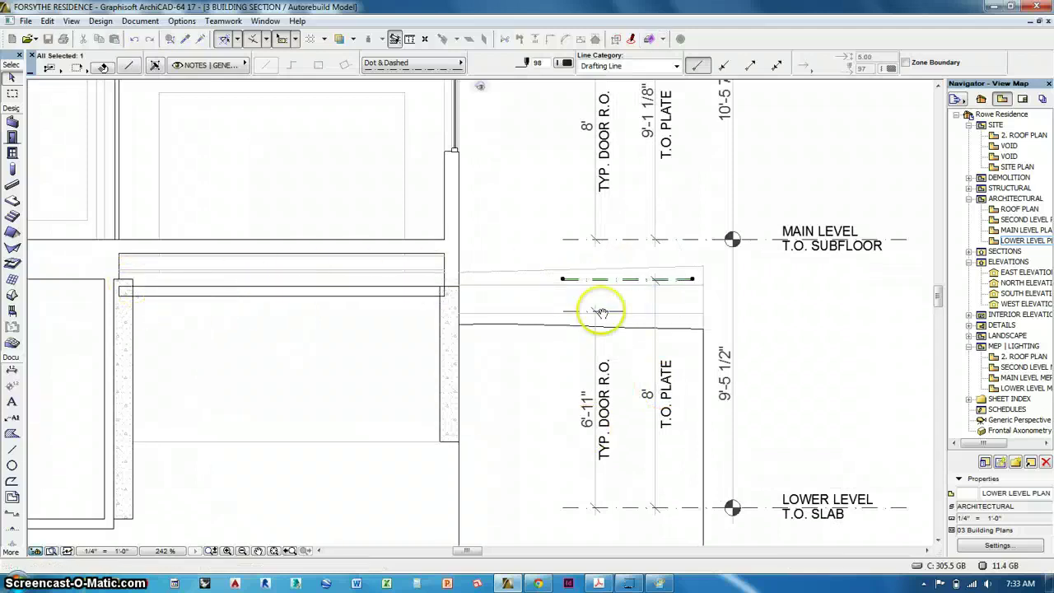
pyautogui.moveTo(587, 430); pyautogui.dragTo(601, 310, button='middle')
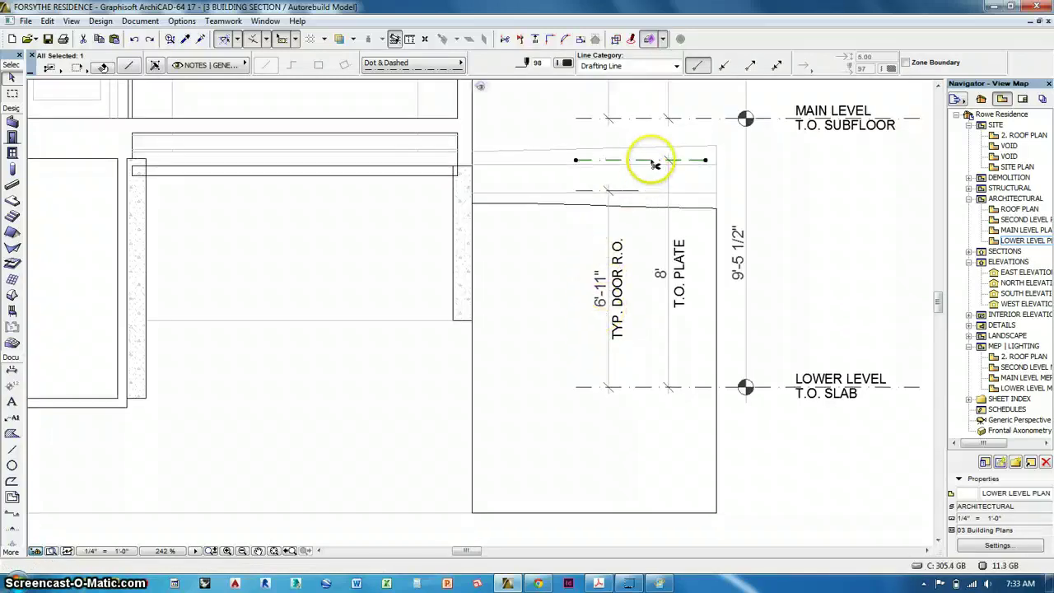
pyautogui.click(651, 162)
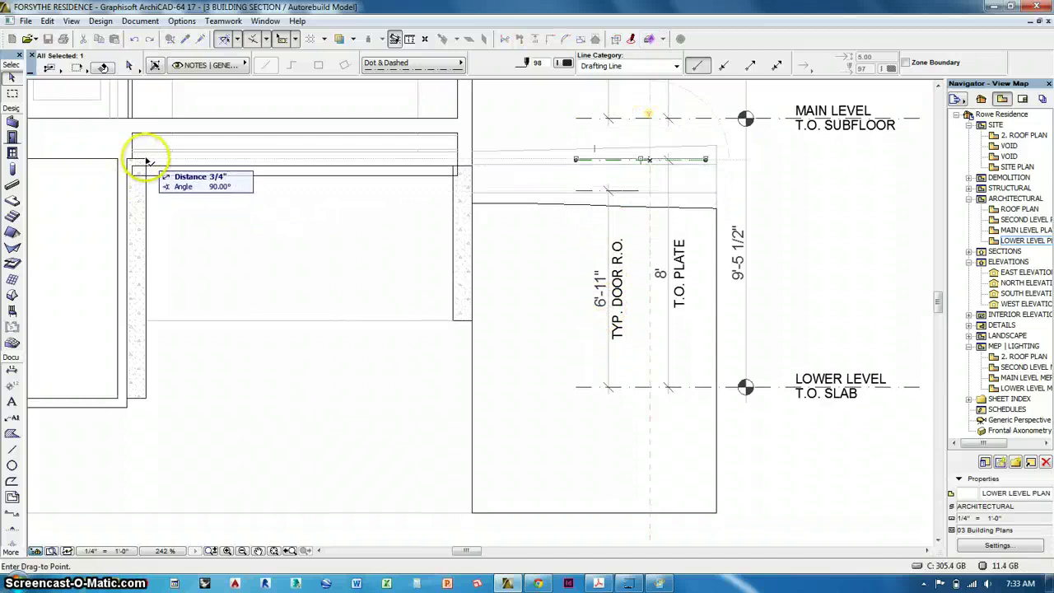
pyautogui.click(148, 162)
# Move the LOWER LEVEL T.O. SLAB line and its label down to the top of the lower slab.
pyautogui.click(589, 388)
pyautogui.click(590, 388)
pyautogui.click(119, 401)
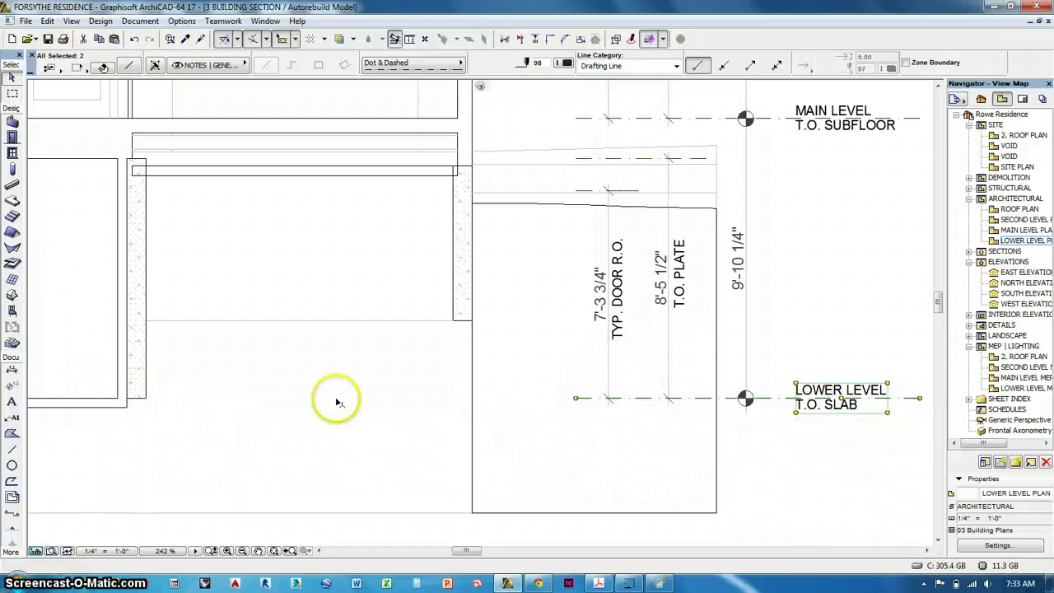
pyautogui.moveTo(619, 454)
pyautogui.mouseDown(button='middle')
pyautogui.moveTo(598, 483)
pyautogui.moveTo(445, 494)
pyautogui.mouseUp(button='middle')
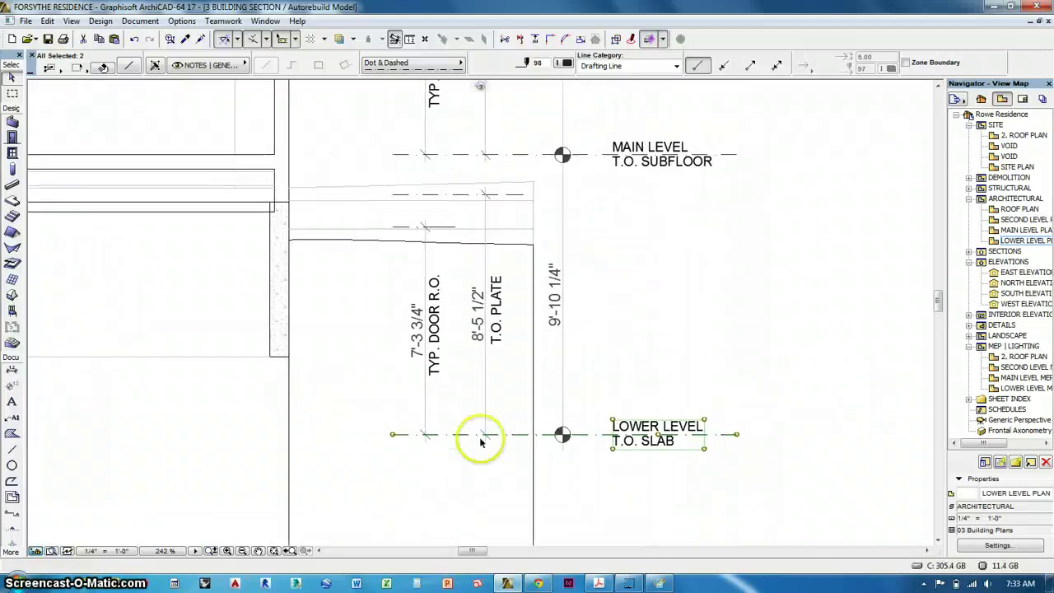
pyautogui.click(705, 273)
# Add a vertical dimension from the main level floor to the top of the lowered slab, reusing the settings of an existing dimension.
pyautogui.moveTo(595, 306); pyautogui.dragTo(742, 313, button='middle')
pyautogui.scroll(-1, 753, 308)
pyautogui.moveTo(555, 277); pyautogui.dragTo(612, 329, button='middle')
pyautogui.scroll(2, 600, 297)
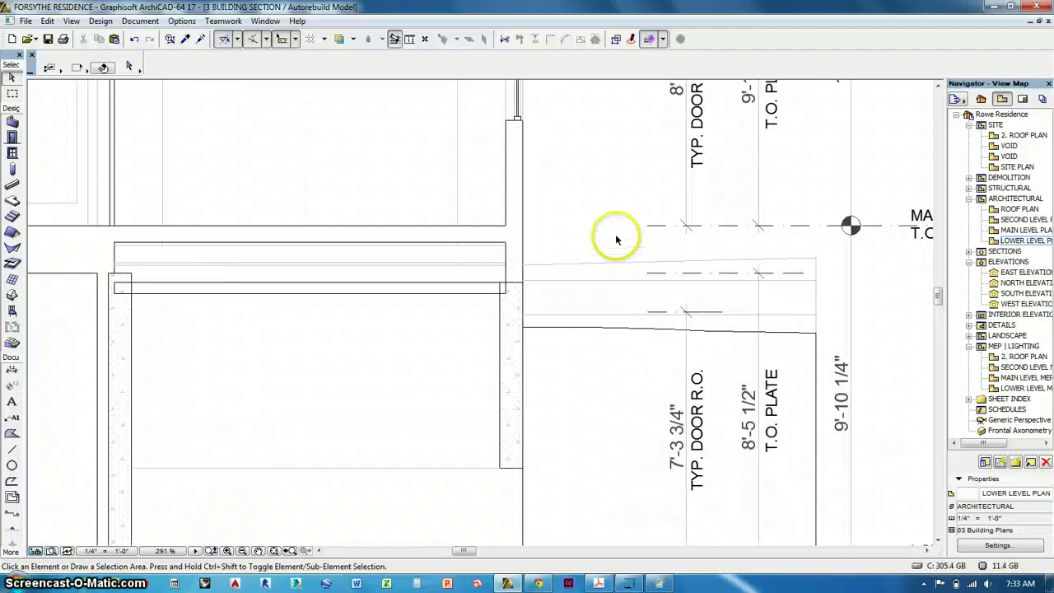
pyautogui.moveTo(620, 238); pyautogui.dragTo(665, 239, button='middle')
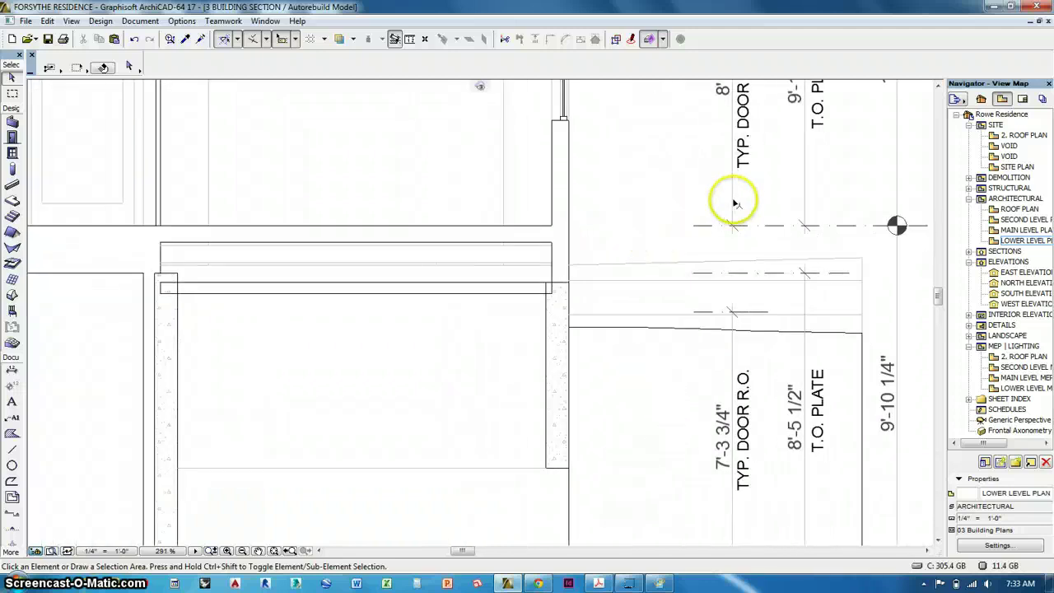
pyautogui.keyDown('alt'); pyautogui.click(733, 199); pyautogui.keyUp('alt')
pyautogui.click(552, 226)
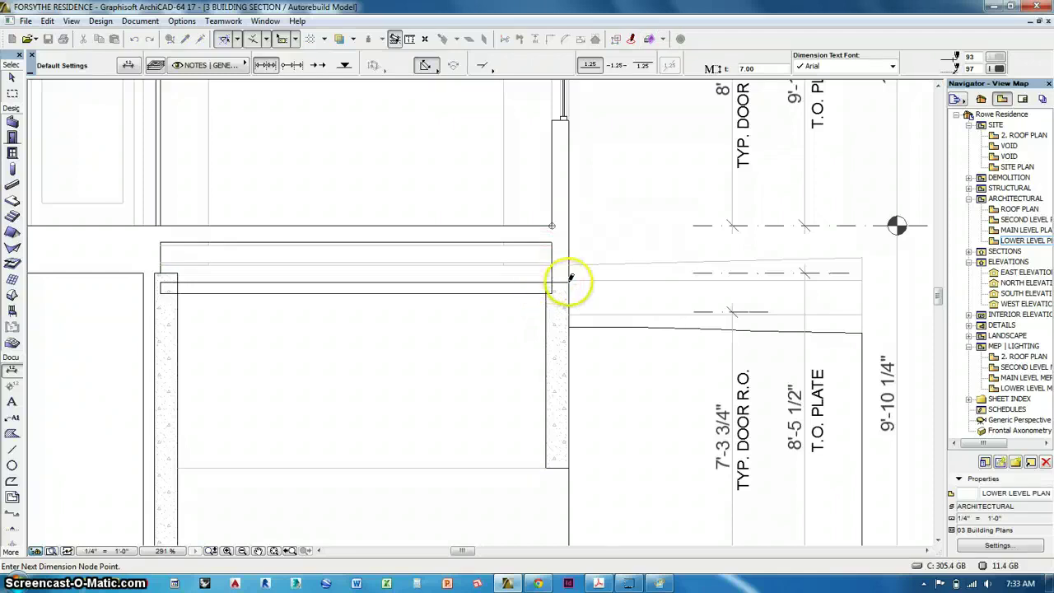
pyautogui.click(552, 282)
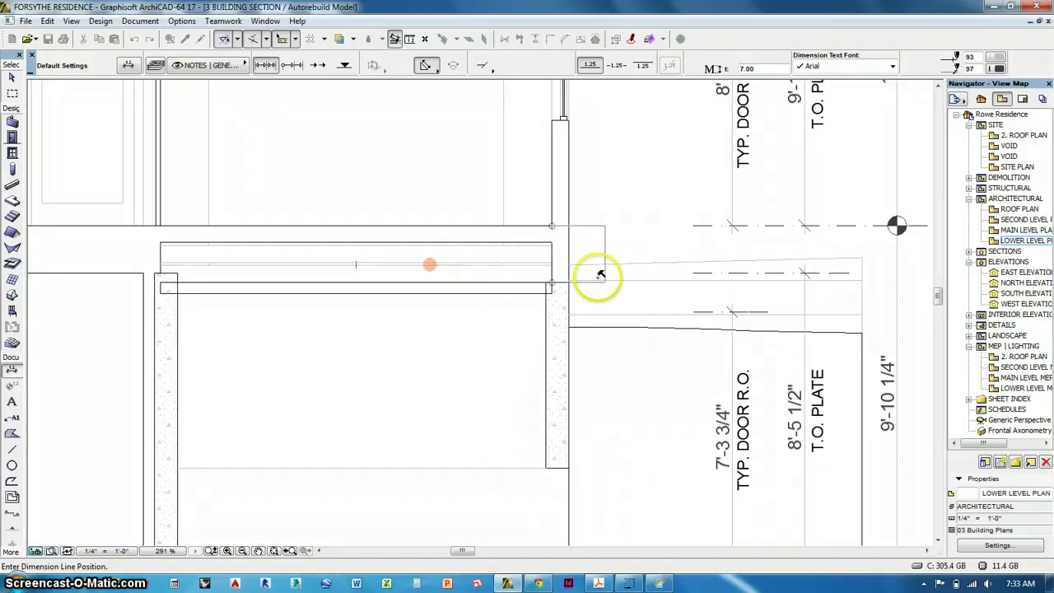
pyautogui.click(438, 277)
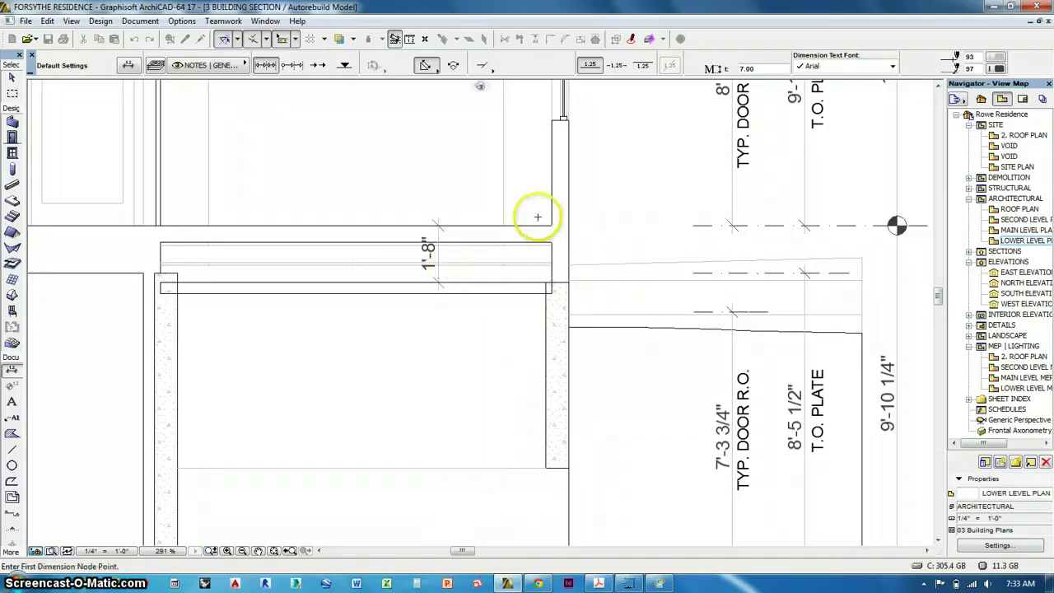
# Change the top level label from 3RD LEVEL T.O. SUBFLOOR to ROOF T.O. RIDGE.
pyautogui.scroll(-3, 539, 217)
pyautogui.moveTo(612, 315); pyautogui.dragTo(677, 443, button='middle')
pyautogui.scroll(-1, 674, 311)
pyautogui.moveTo(656, 367); pyautogui.dragTo(565, 379, button='middle')
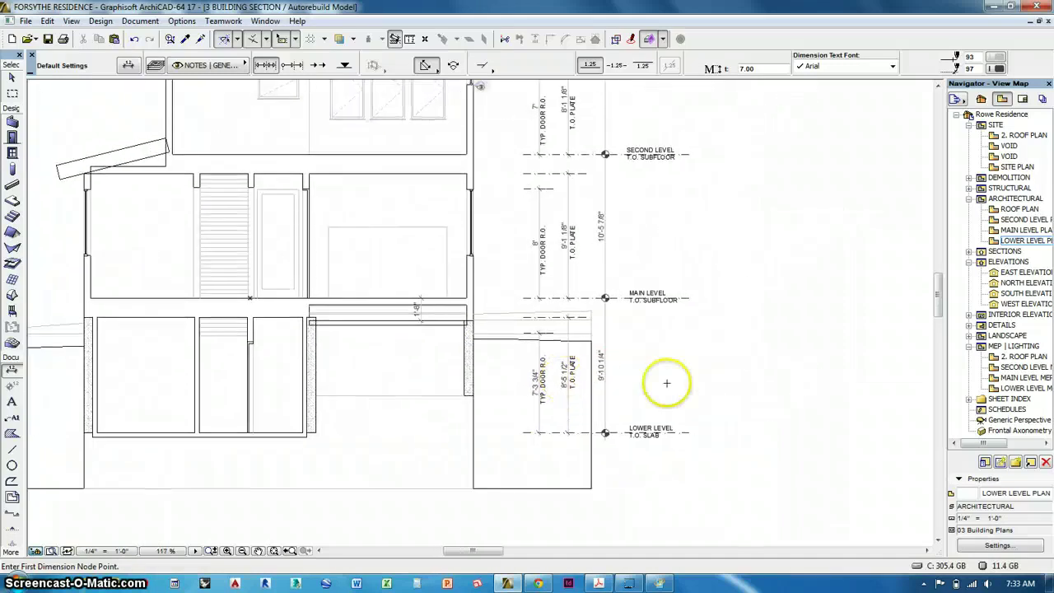
pyautogui.moveTo(667, 383); pyautogui.dragTo(658, 443, button='middle')
pyautogui.scroll(-1, 656, 442)
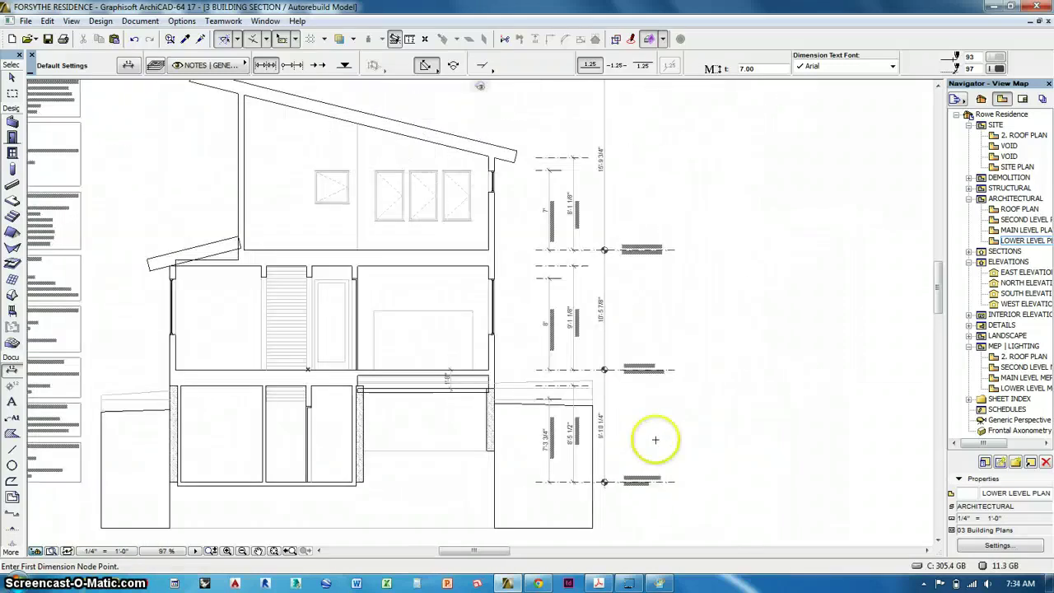
pyautogui.moveTo(649, 364); pyautogui.dragTo(647, 430, button='middle')
pyautogui.scroll(5, 644, 129)
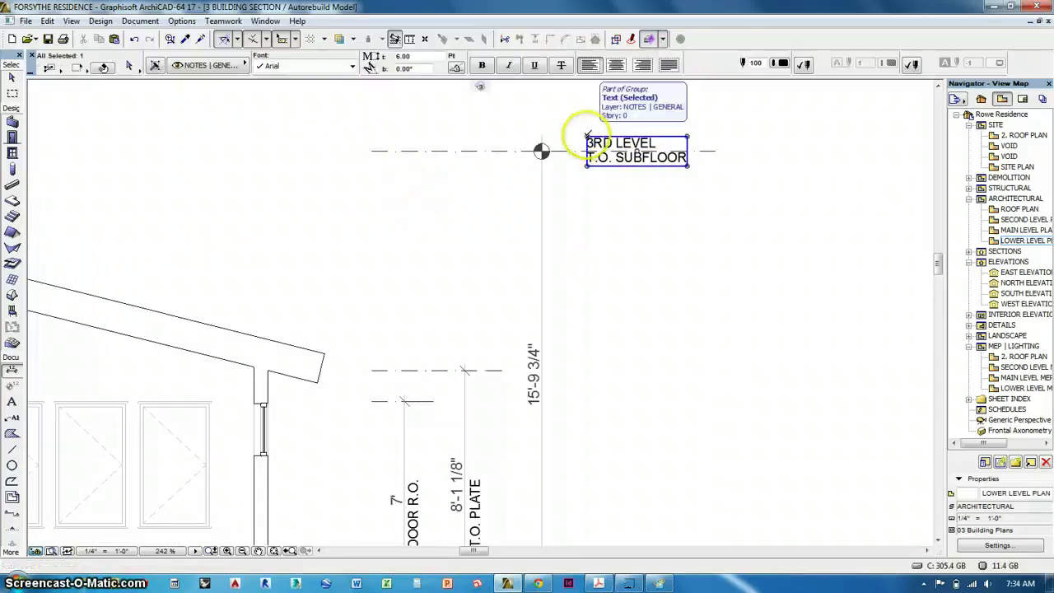
pyautogui.keyDown('alt'); pyautogui.click(586, 136); pyautogui.keyUp('alt')
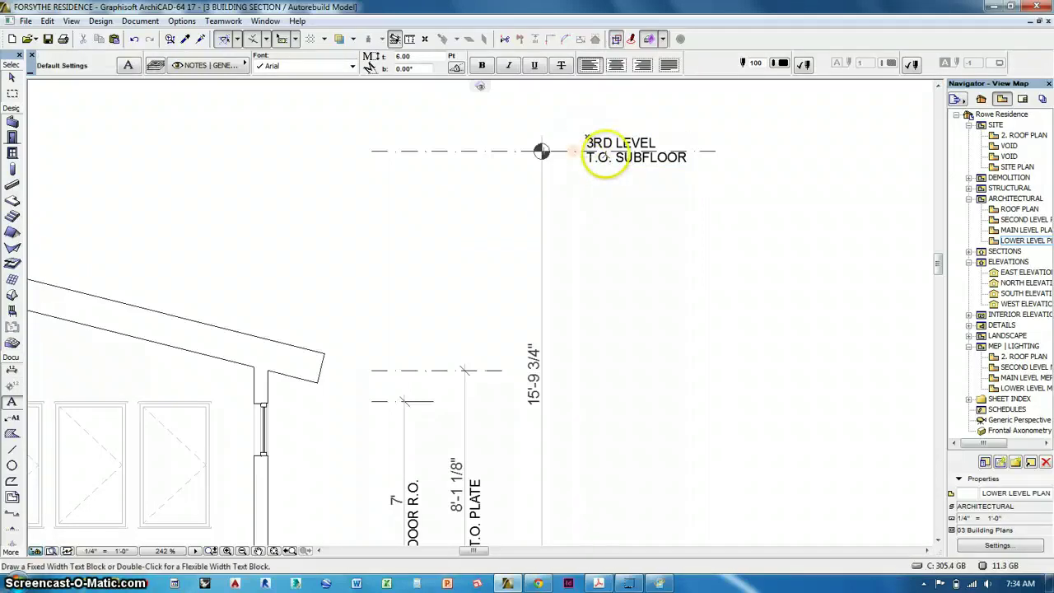
pyautogui.keyDown('shift'); pyautogui.click(590, 157); pyautogui.keyUp('shift')
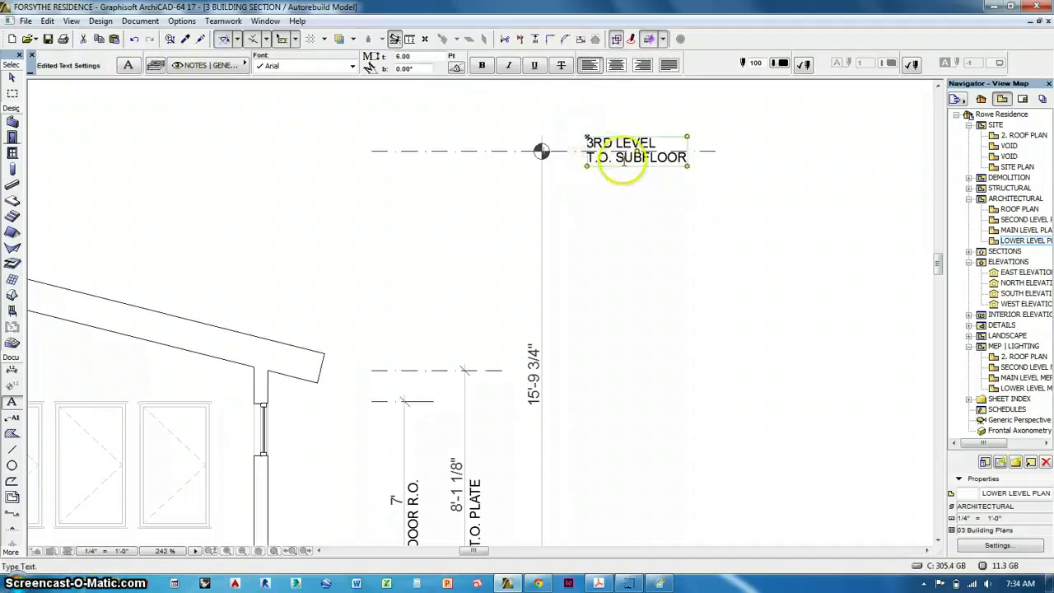
pyautogui.doubleClick(626, 159)
pyautogui.moveTo(653, 144); pyautogui.dragTo(592, 145)
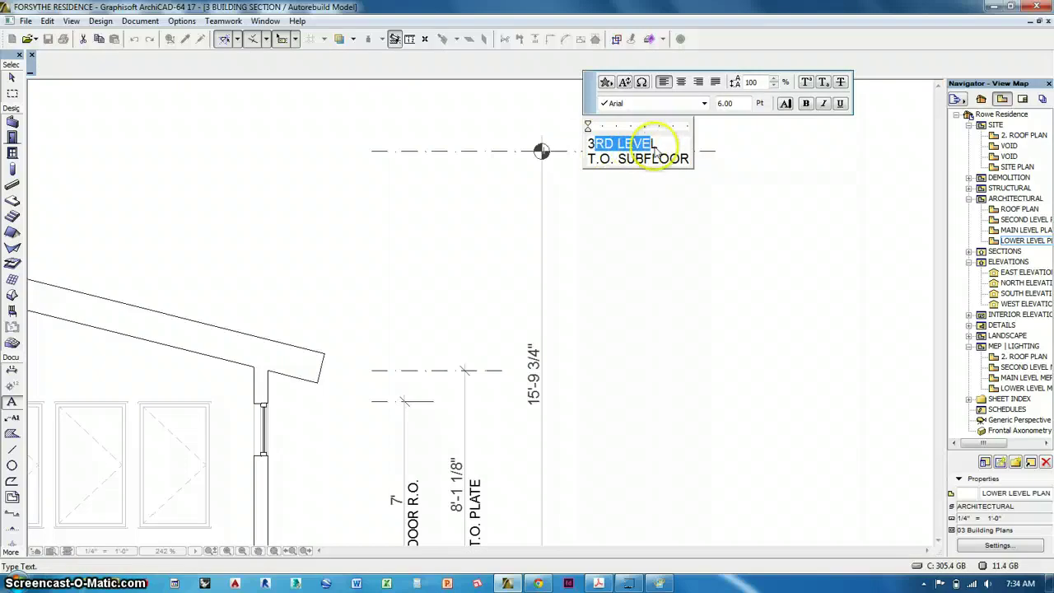
pyautogui.moveTo(660, 145); pyautogui.dragTo(577, 144)
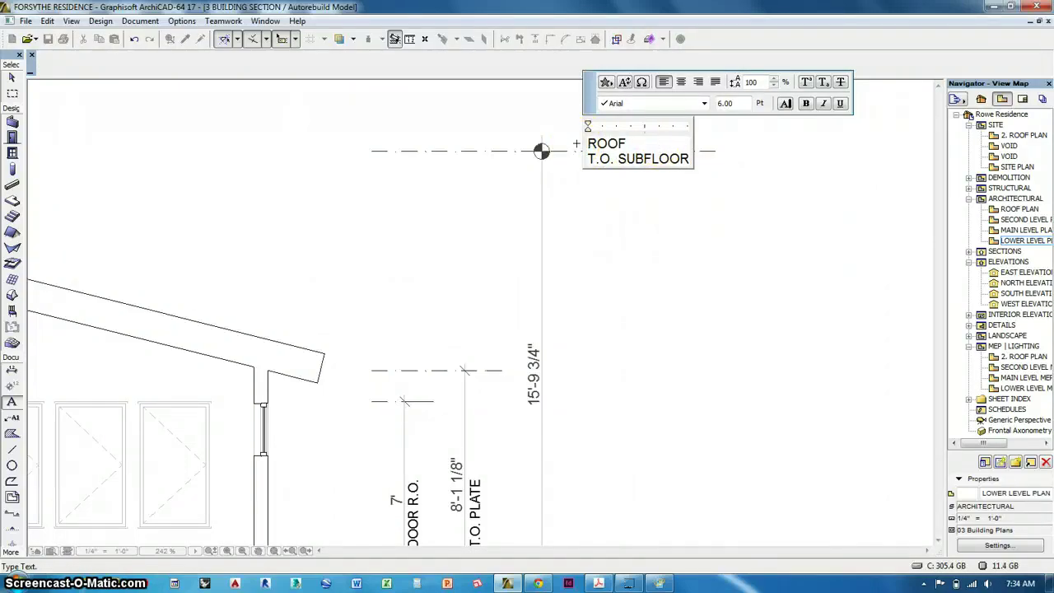
pyautogui.write('ROOF')
pyautogui.moveTo(618, 159); pyautogui.dragTo(741, 165)
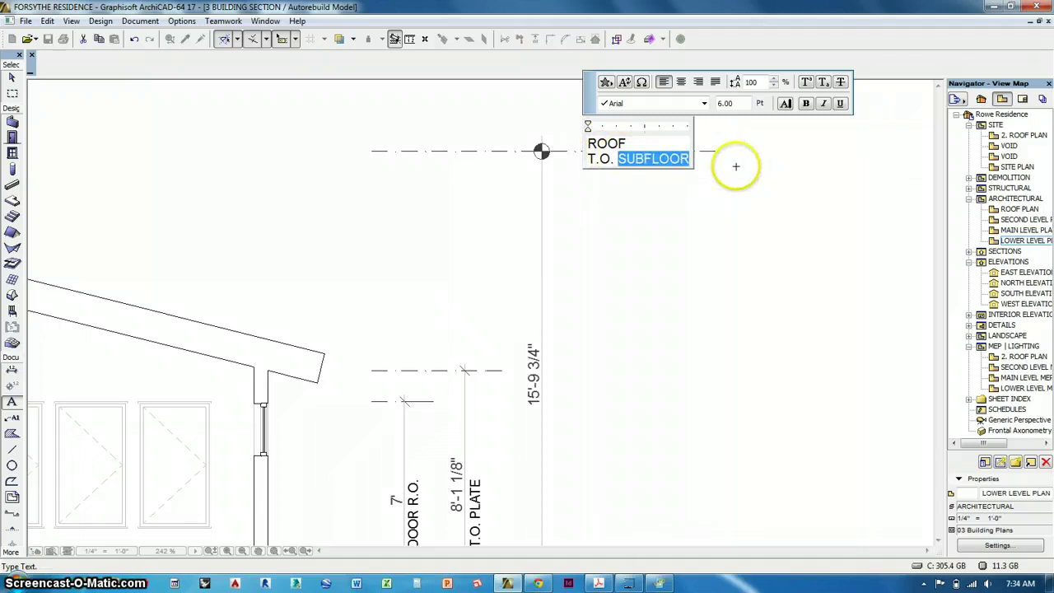
pyautogui.write('RIDGE')
pyautogui.click(711, 242)
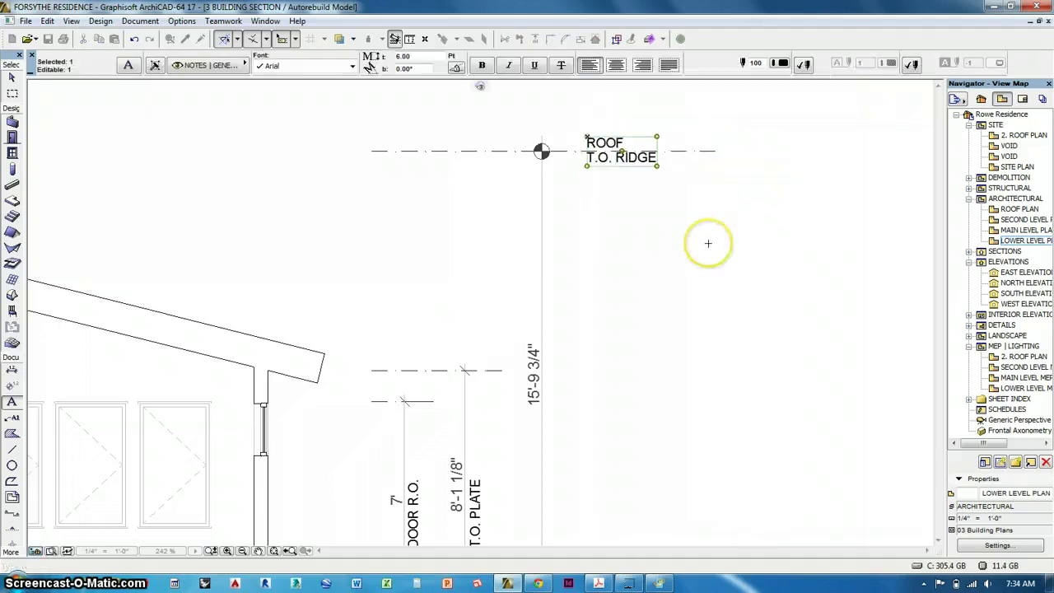
pyautogui.scroll(-5, 739, 258)
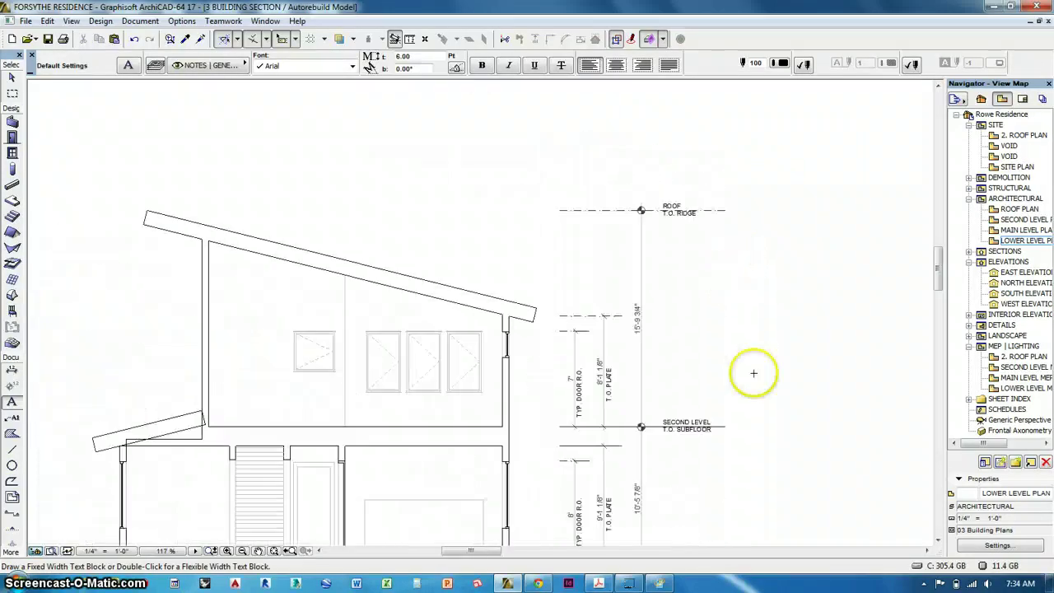
pyautogui.scroll(-3, 749, 328)
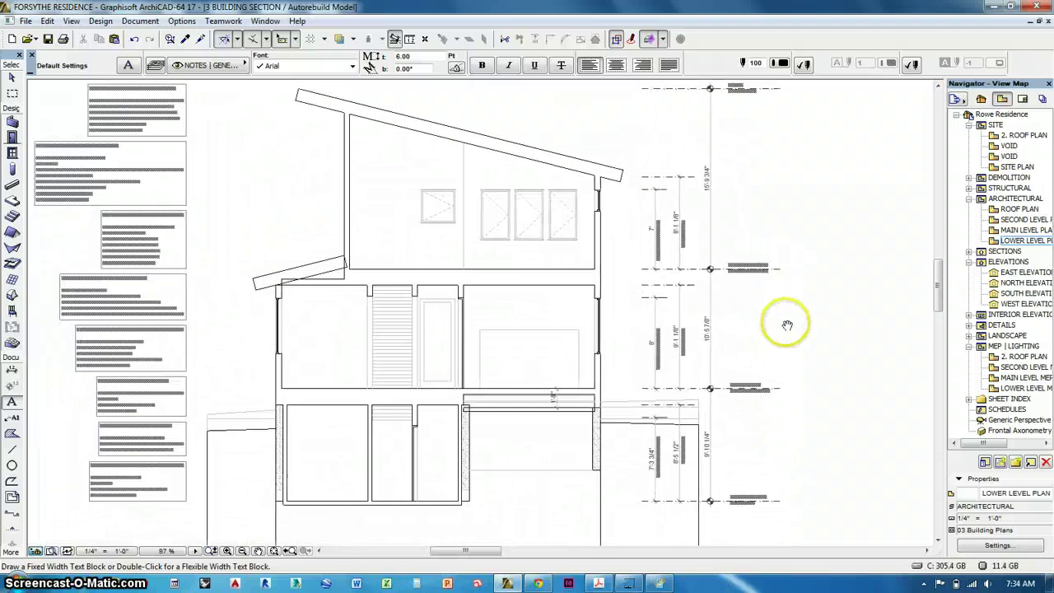
pyautogui.moveTo(746, 317); pyautogui.dragTo(743, 312, button='middle')
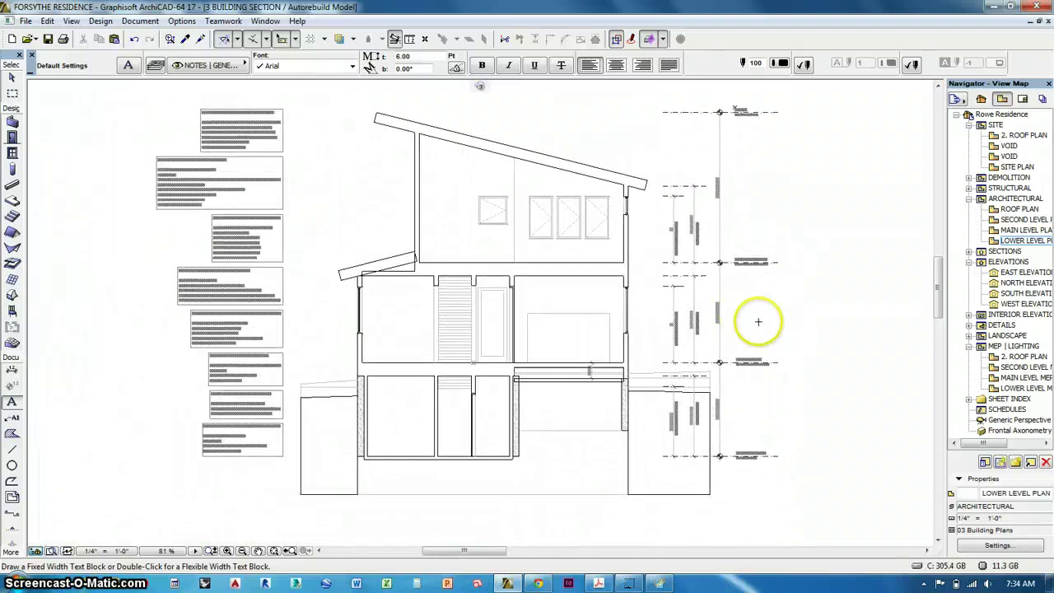
pyautogui.moveTo(687, 329); pyautogui.dragTo(718, 343, button='middle')
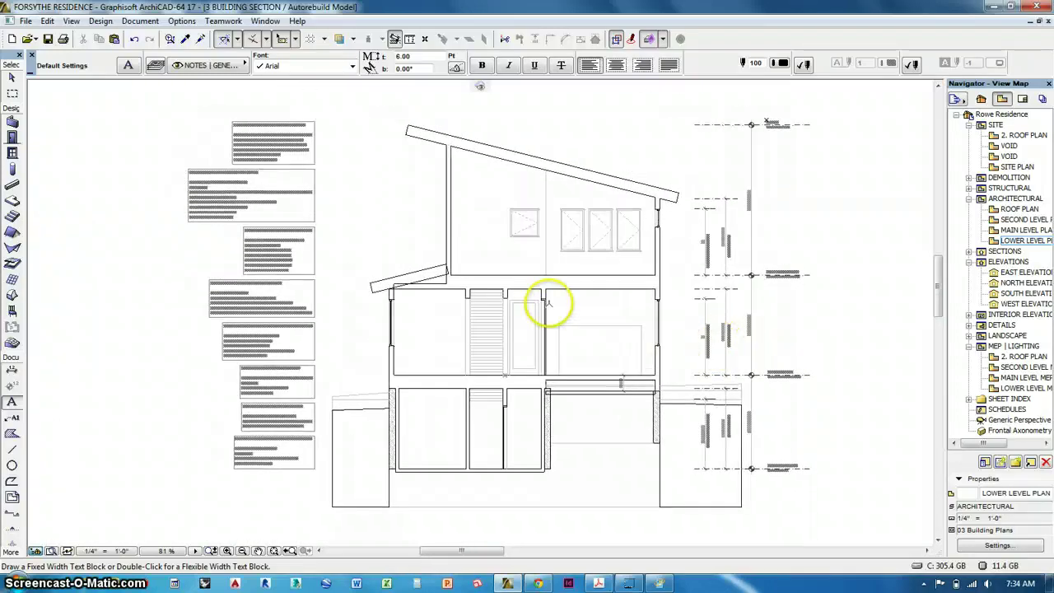